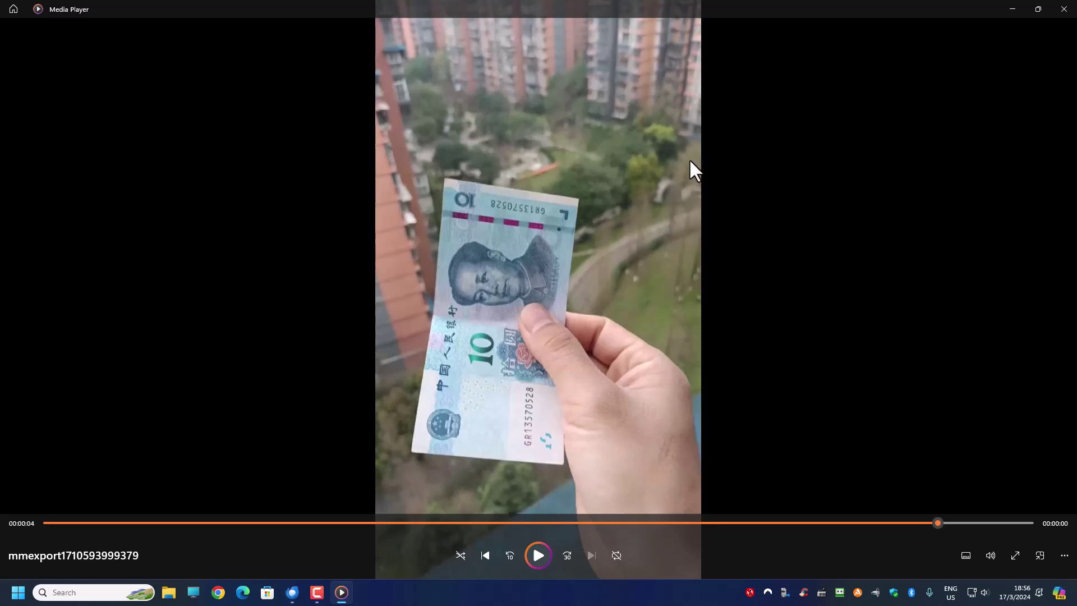
# - Play the 0314 (1).mp4 sample video and view the original Coca-Cola can photo IMG_20240314_164325.jpg
pyautogui.click(1067, 13)
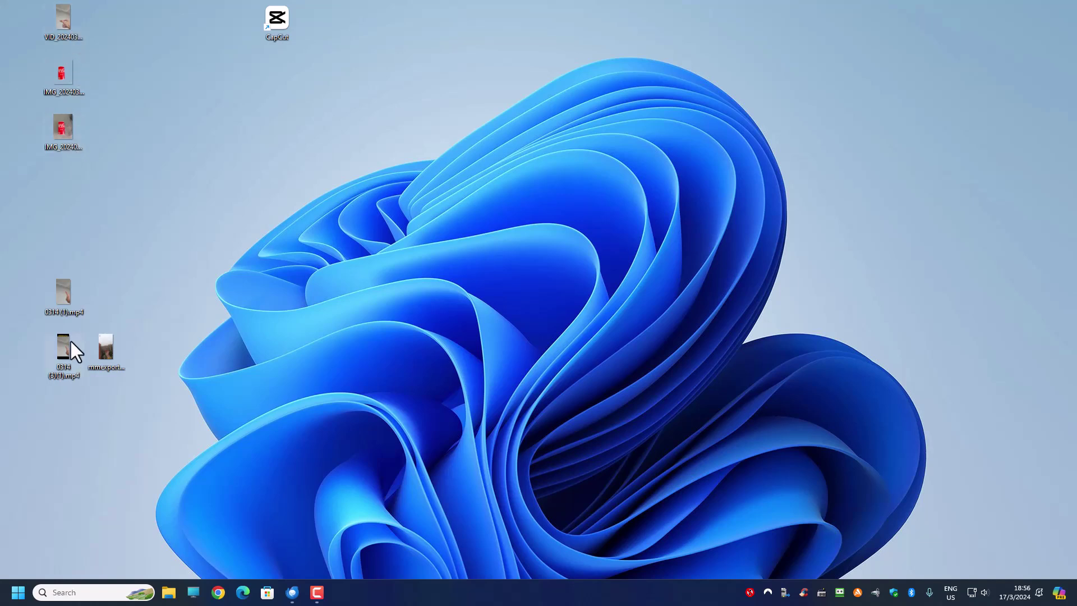
pyautogui.doubleClick(63, 298)
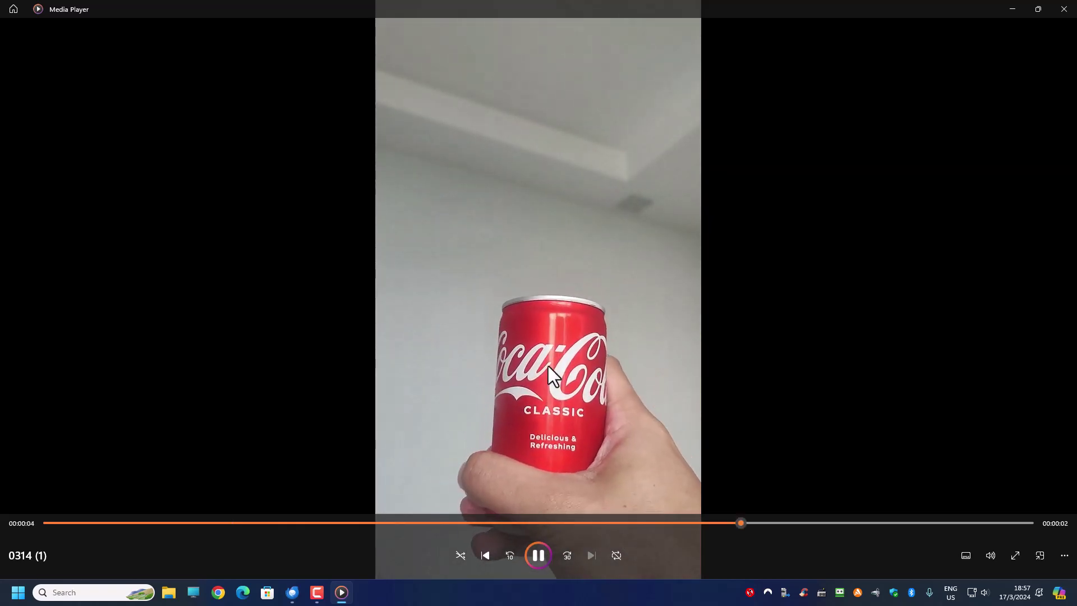
pyautogui.click(1064, 10)
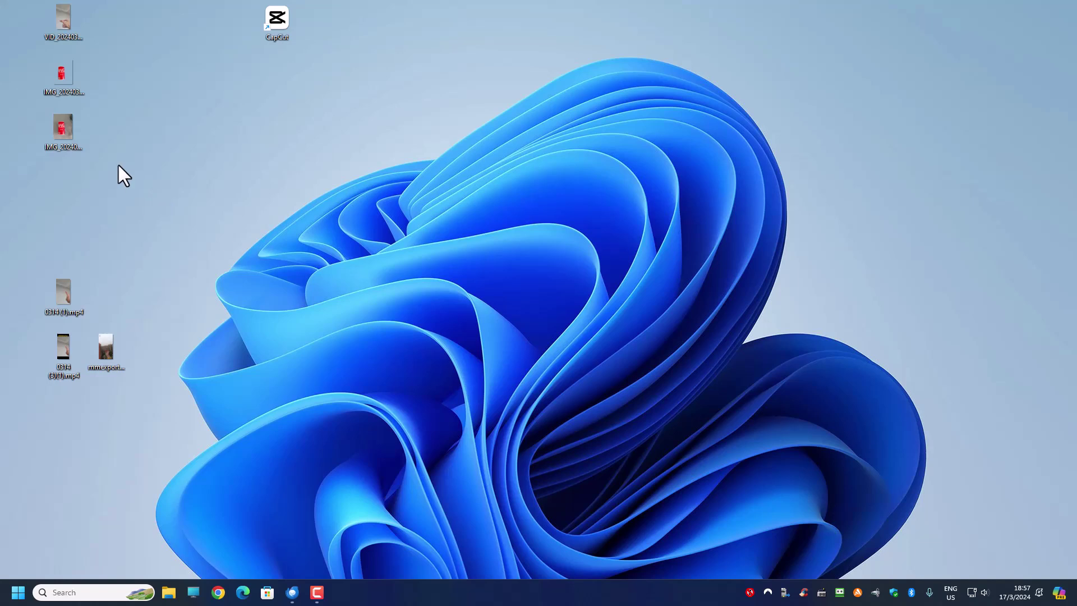
pyautogui.doubleClick(67, 130)
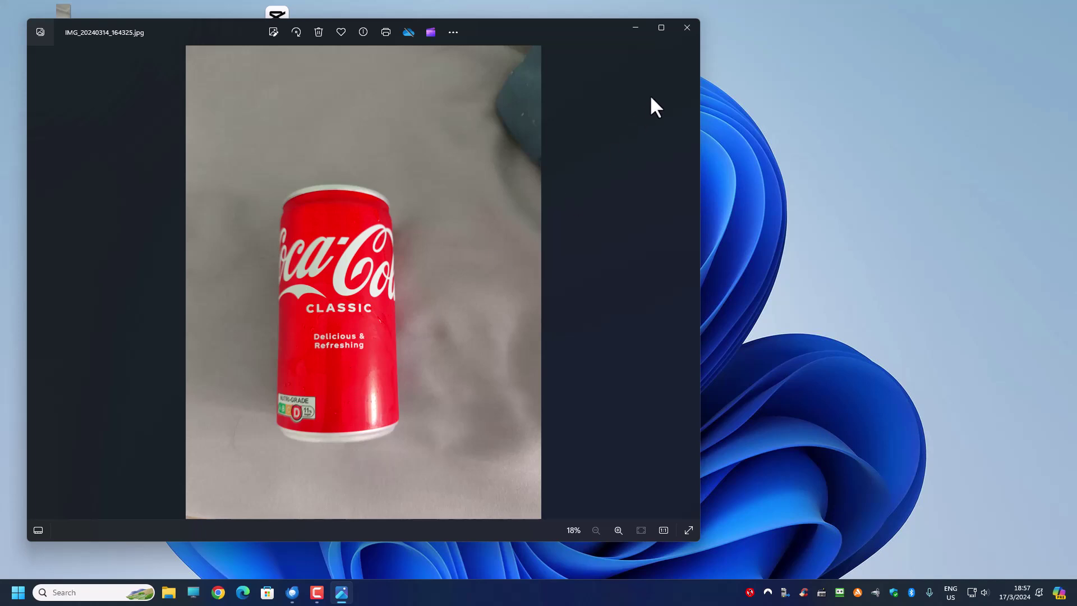
pyautogui.click(680, 31)
# - Switch to Chrome, search the web for a background remover and open the remove.bg site
pyautogui.click(218, 593)
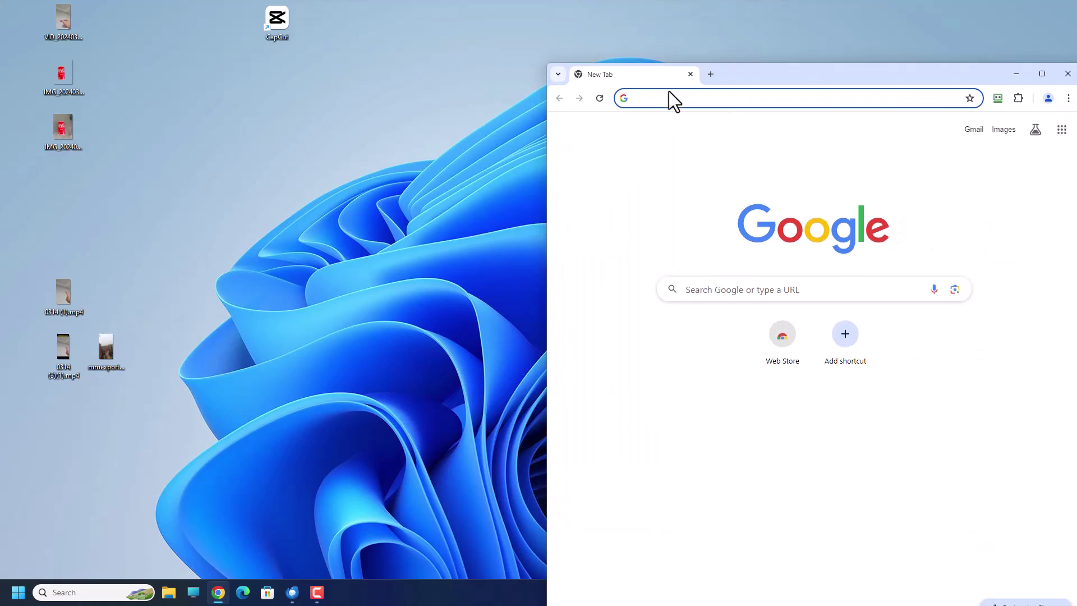
pyautogui.click(671, 98)
pyautogui.write('remov')
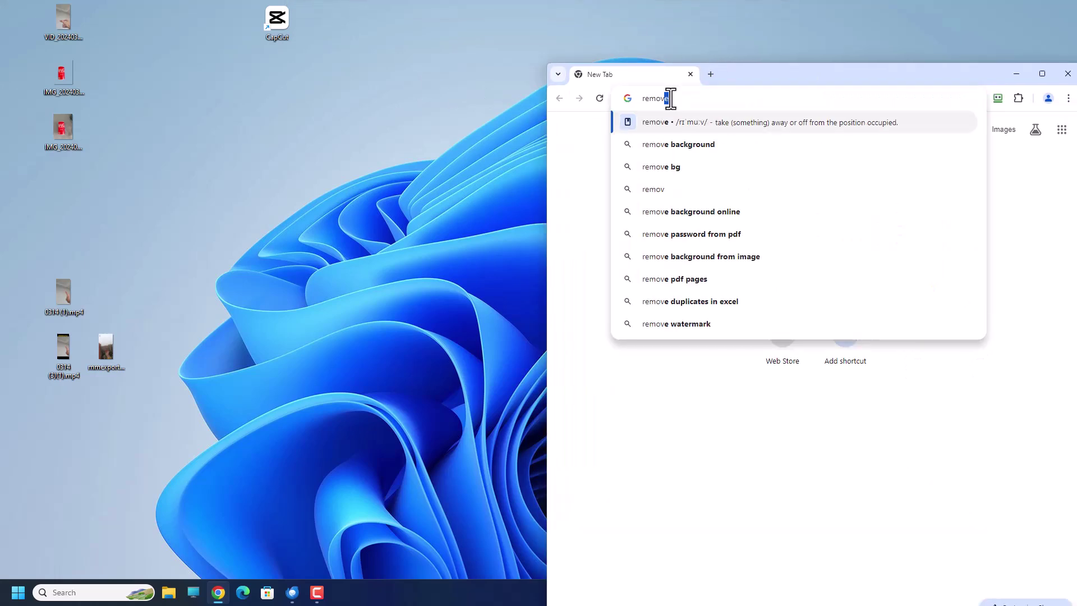
pyautogui.write('e backgorund')
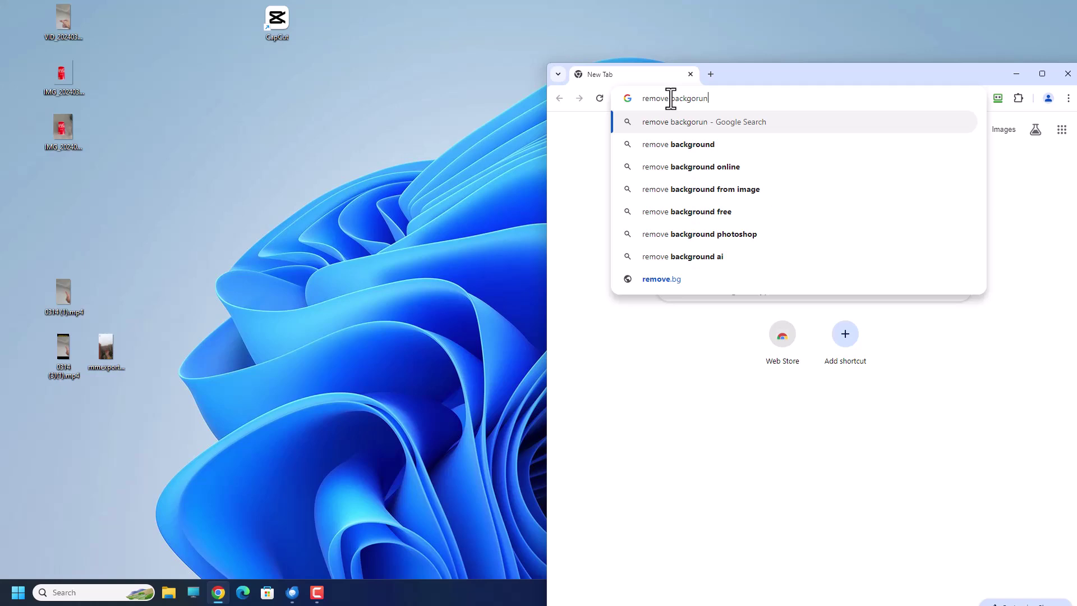
pyautogui.press('Return')
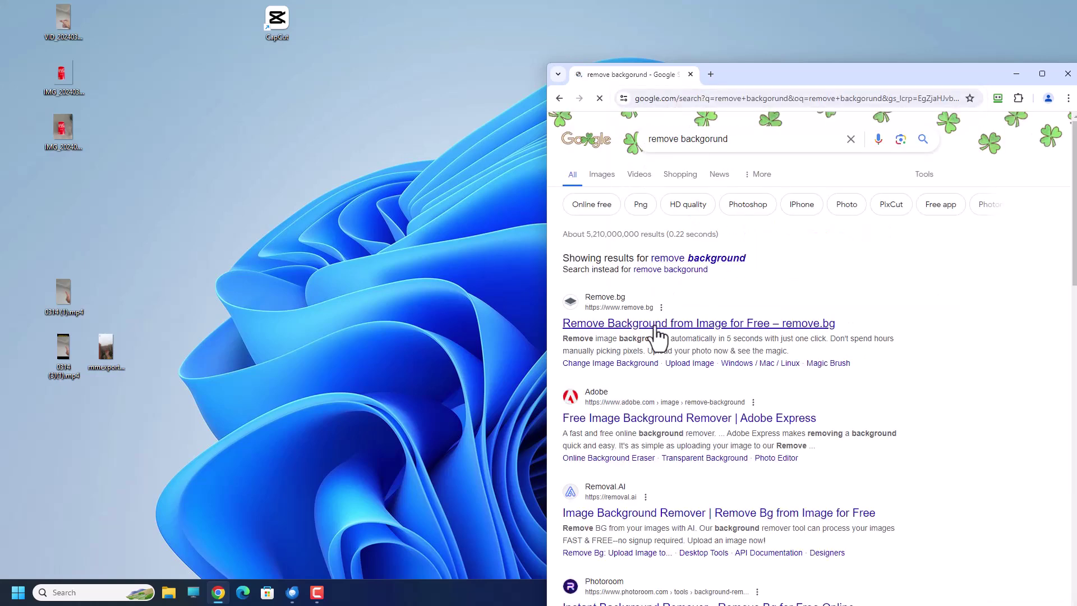
pyautogui.click(684, 323)
# - Upload the can photo IMG_20240314_164325.jpg from the desktop to remove.bg and dismiss the cookie notice
pyautogui.moveTo(788, 76); pyautogui.dragTo(713, 42)
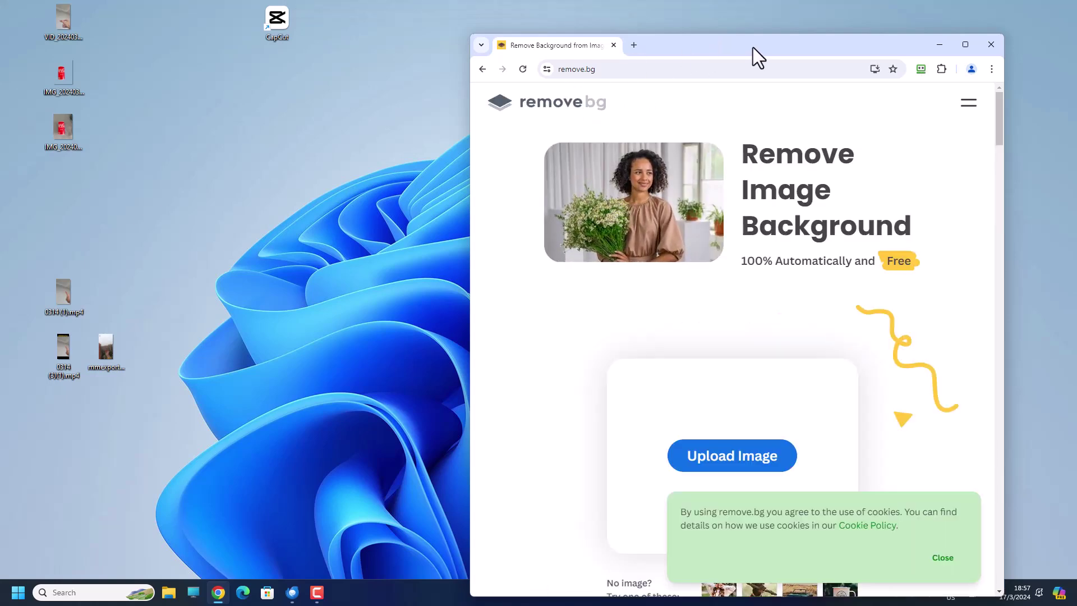
pyautogui.moveTo(54, 128); pyautogui.dragTo(735, 409)
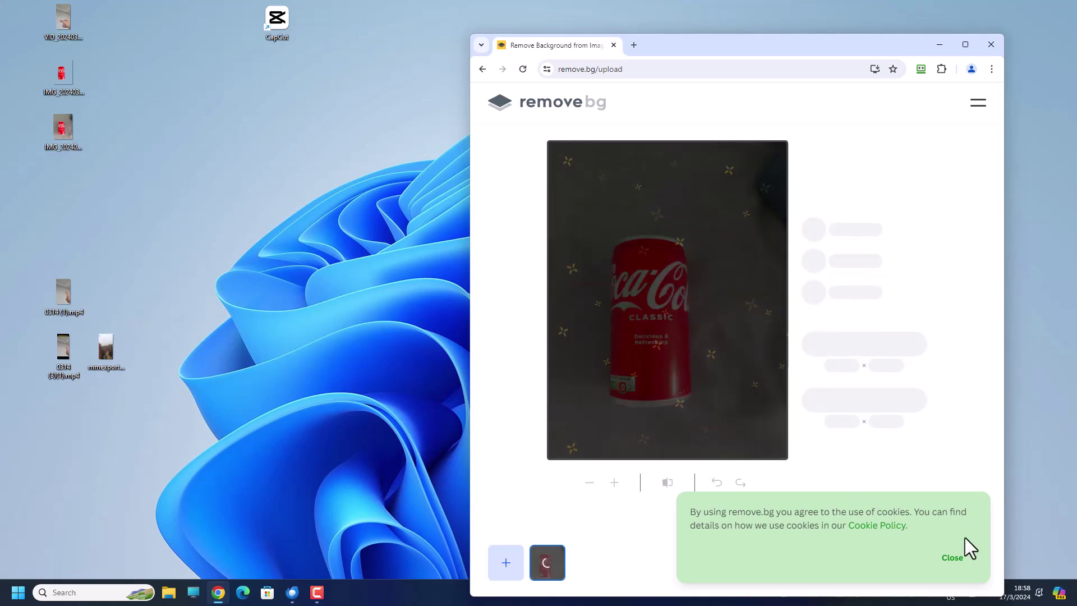
pyautogui.click(953, 558)
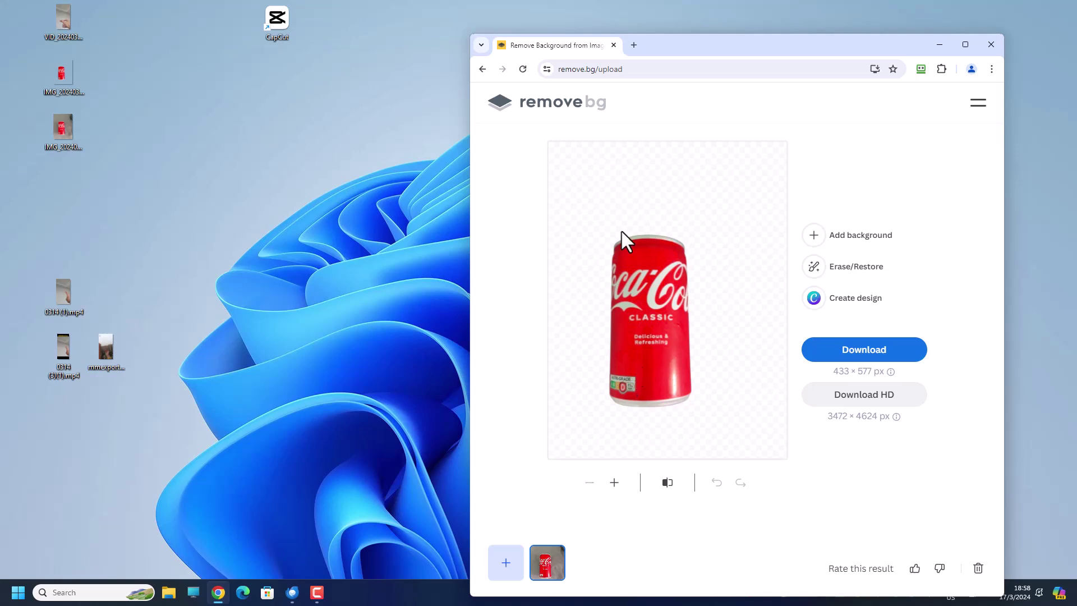
# - View the original can photo for comparison and download the 433 × 577 px background-free version from remove.bg
pyautogui.doubleClick(60, 132)
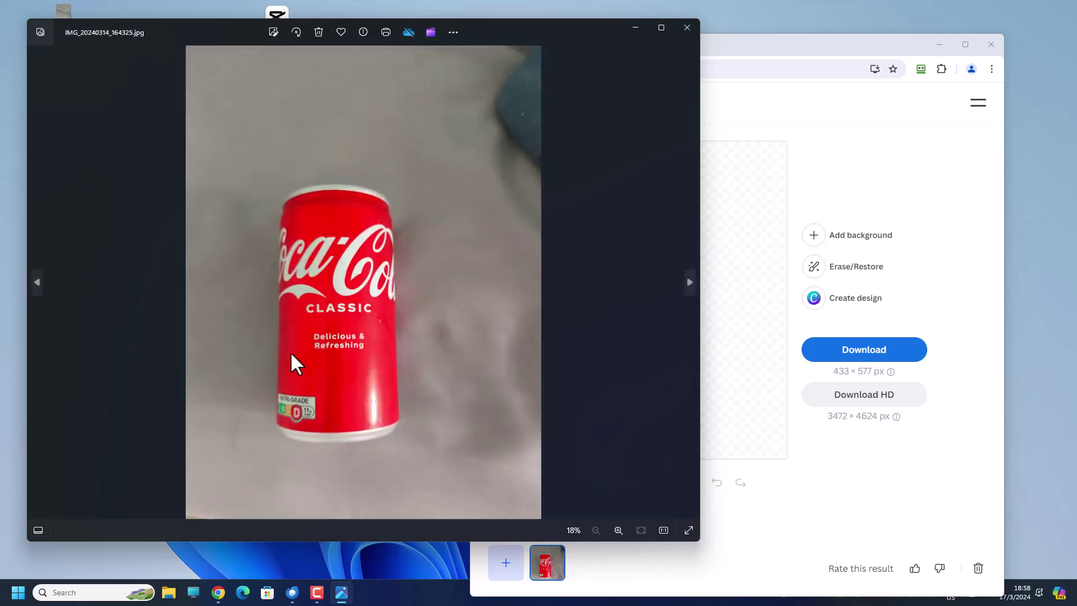
pyautogui.click(686, 27)
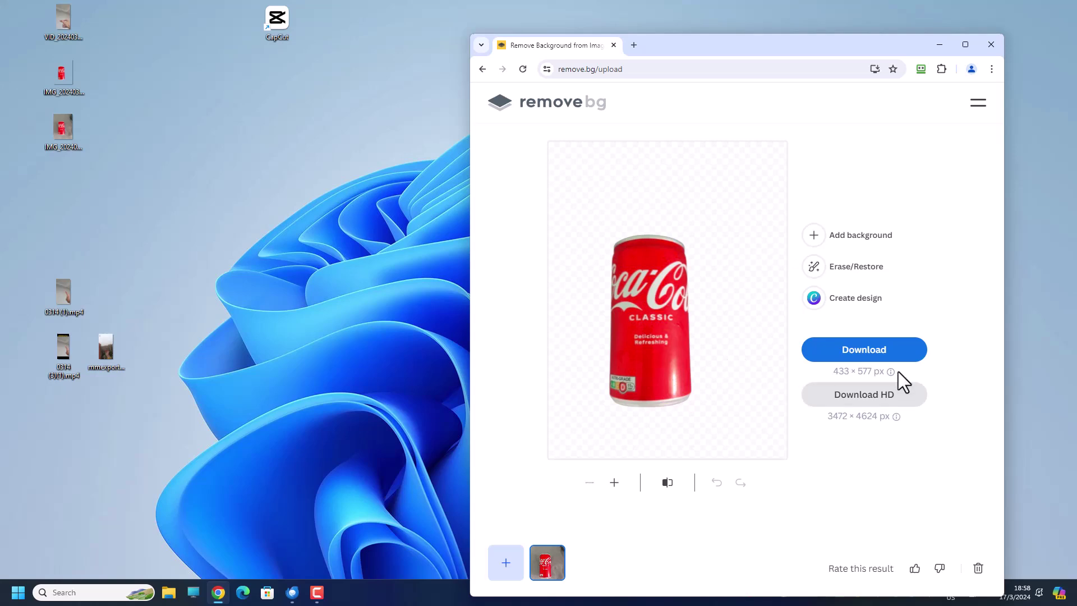
pyautogui.click(877, 355)
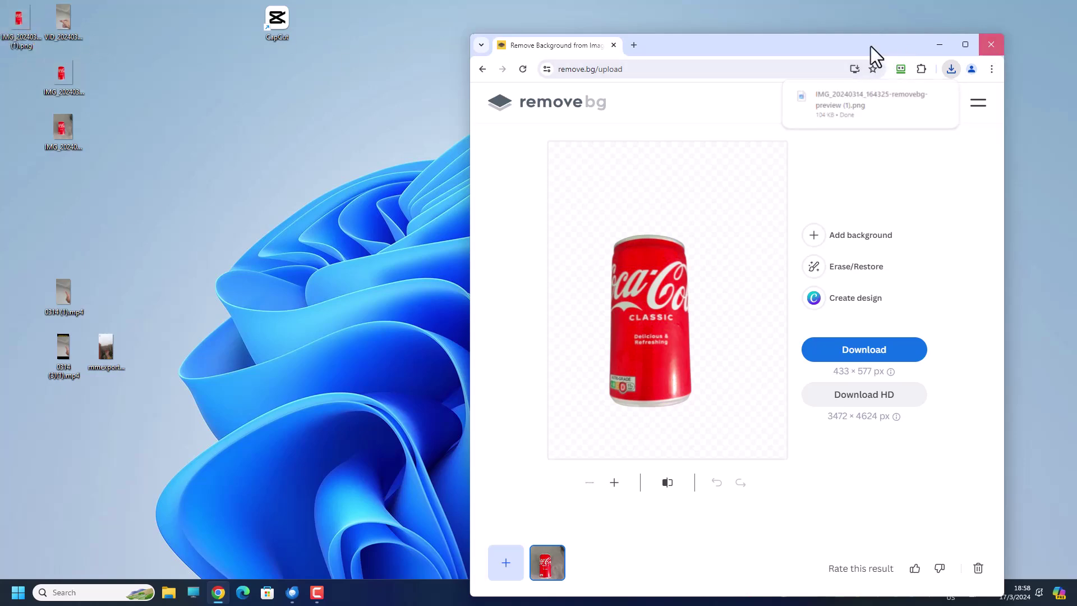
pyautogui.press('super+d')
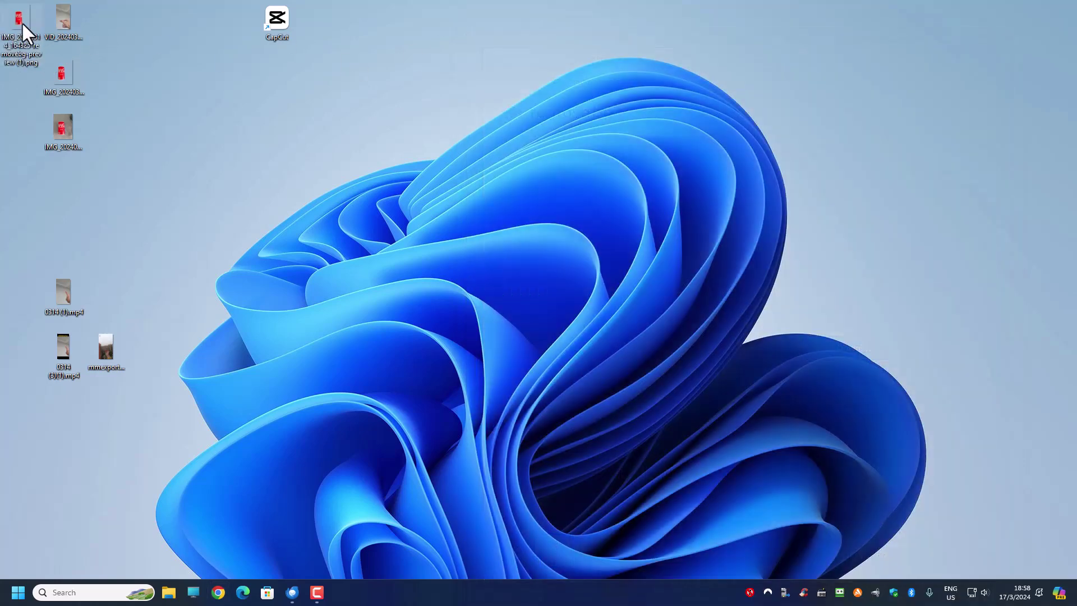
# - View the background-free can image IMG_20240314_164325-removebg-preview.png from the desktop
pyautogui.moveTo(22, 22)
pyautogui.mouseDown()
pyautogui.moveTo(27, 62)
pyautogui.moveTo(63, 72)
pyautogui.mouseUp()
pyautogui.doubleClick(63, 71)
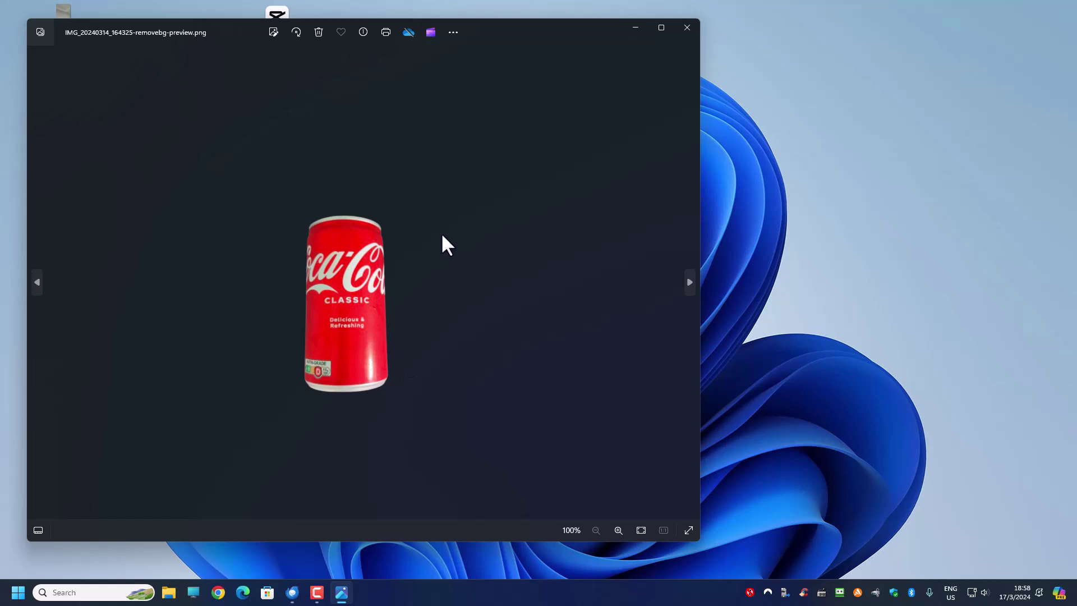
pyautogui.click(686, 28)
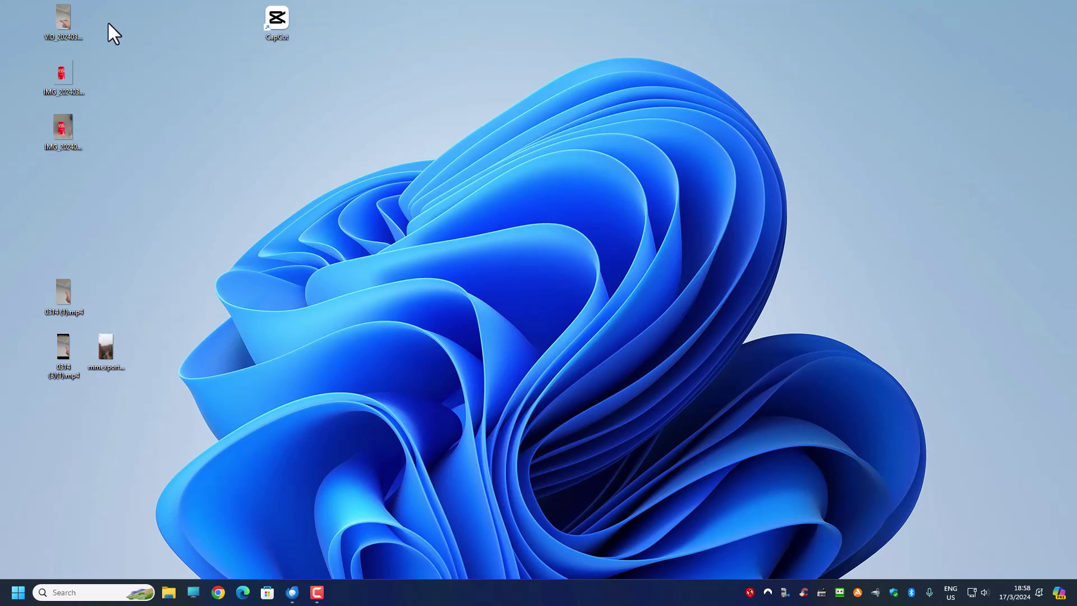
# - Play the VID_20240314_164022 video from its start, pausing to examine the empty wall, the hand gestures and the can
pyautogui.doubleClick(61, 20)
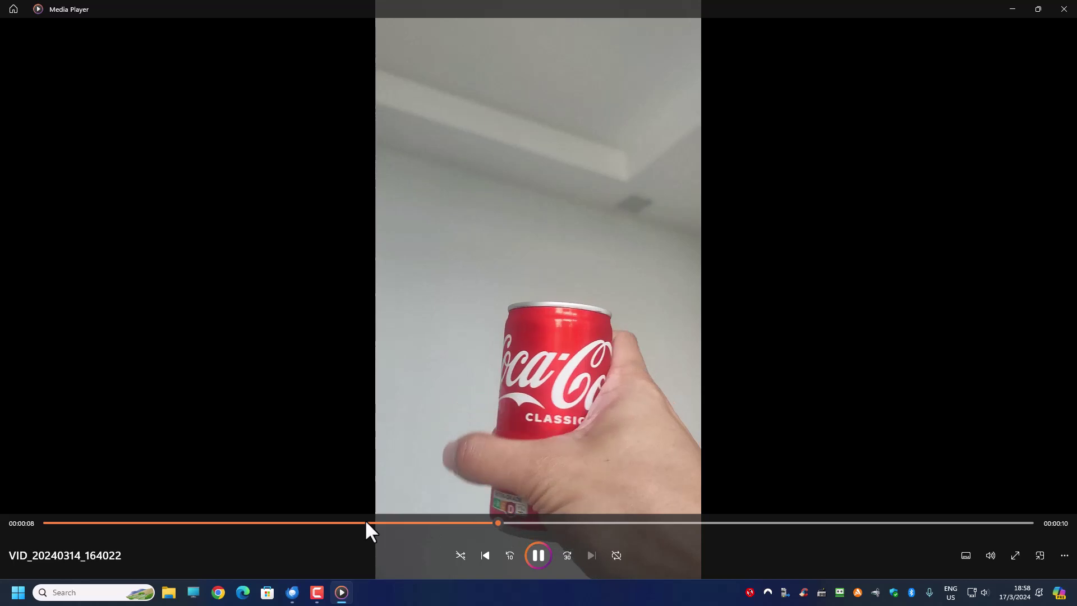
pyautogui.click(535, 555)
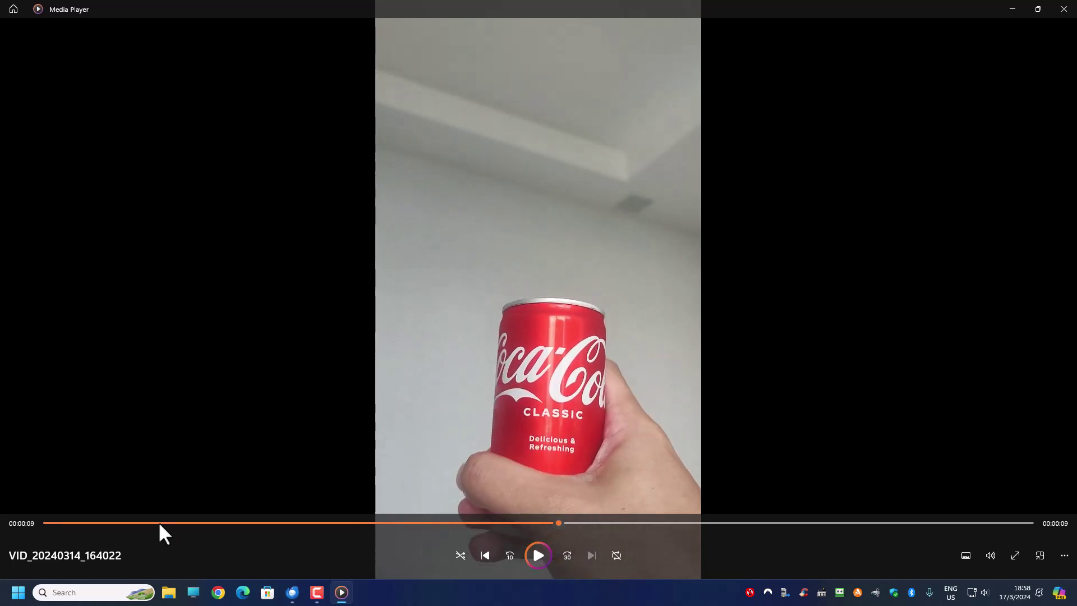
pyautogui.click(159, 523)
pyautogui.click(88, 523)
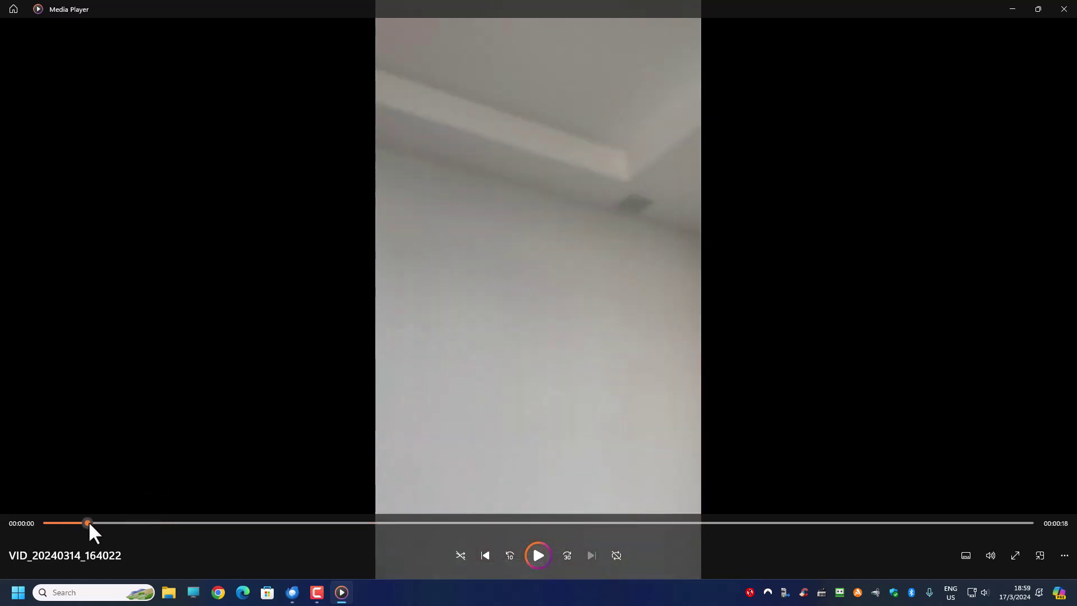
pyautogui.click(535, 554)
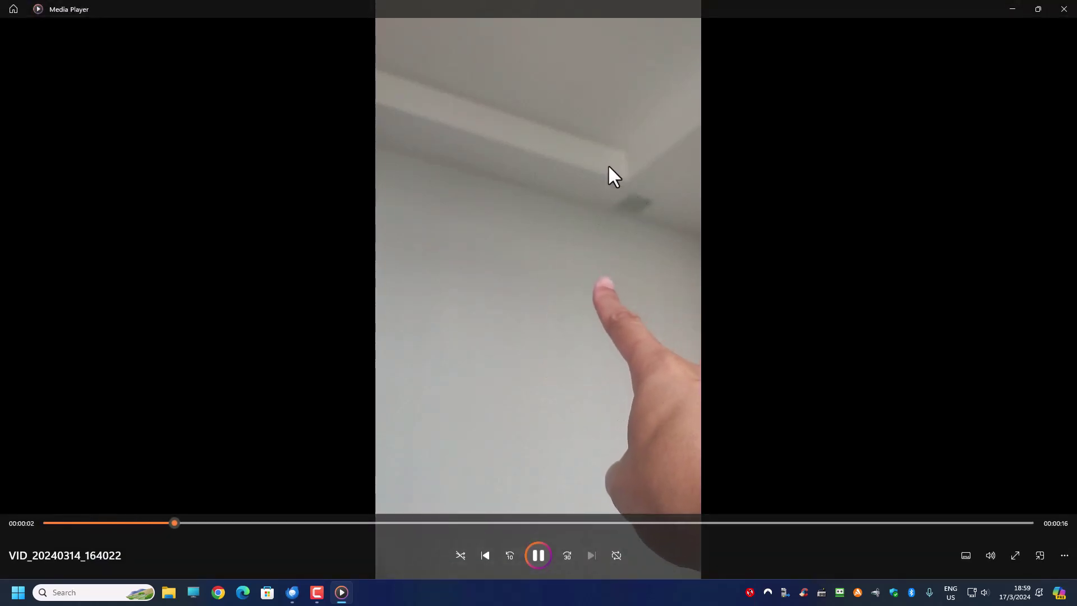
pyautogui.click(530, 554)
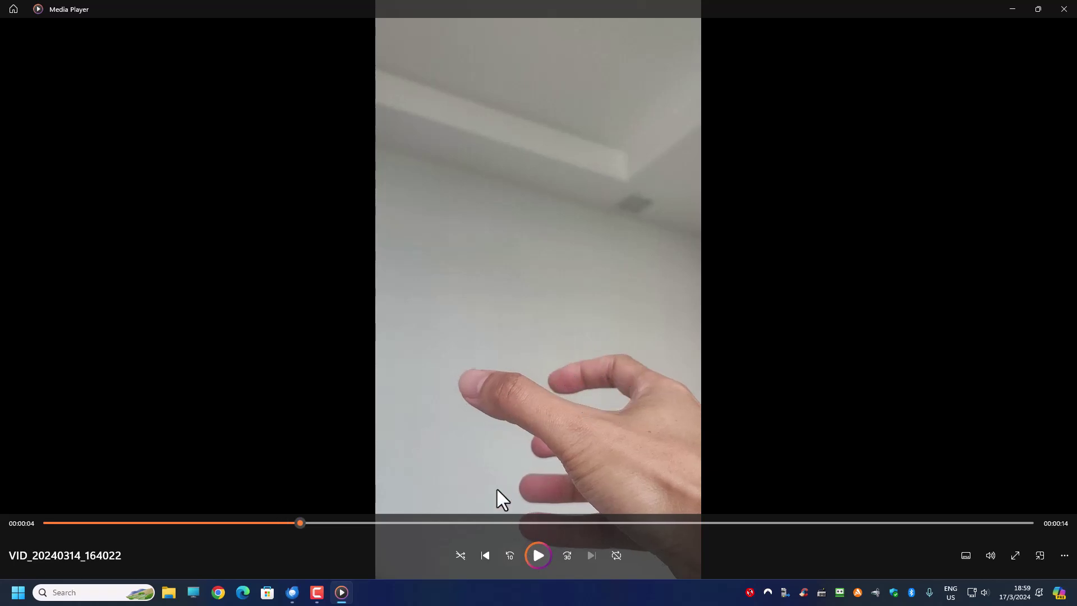
pyautogui.click(539, 554)
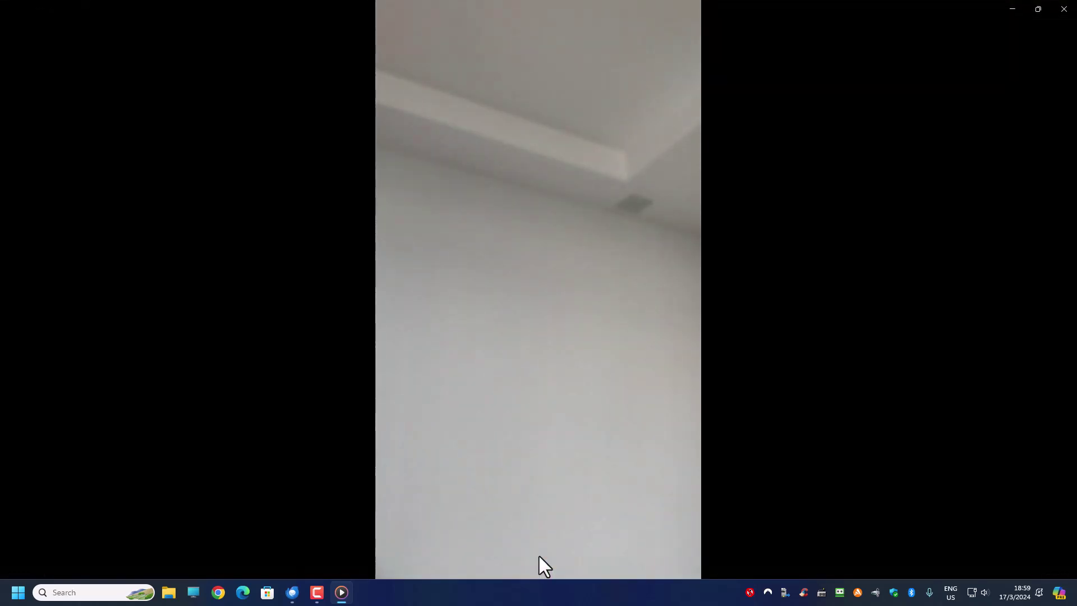
pyautogui.click(540, 557)
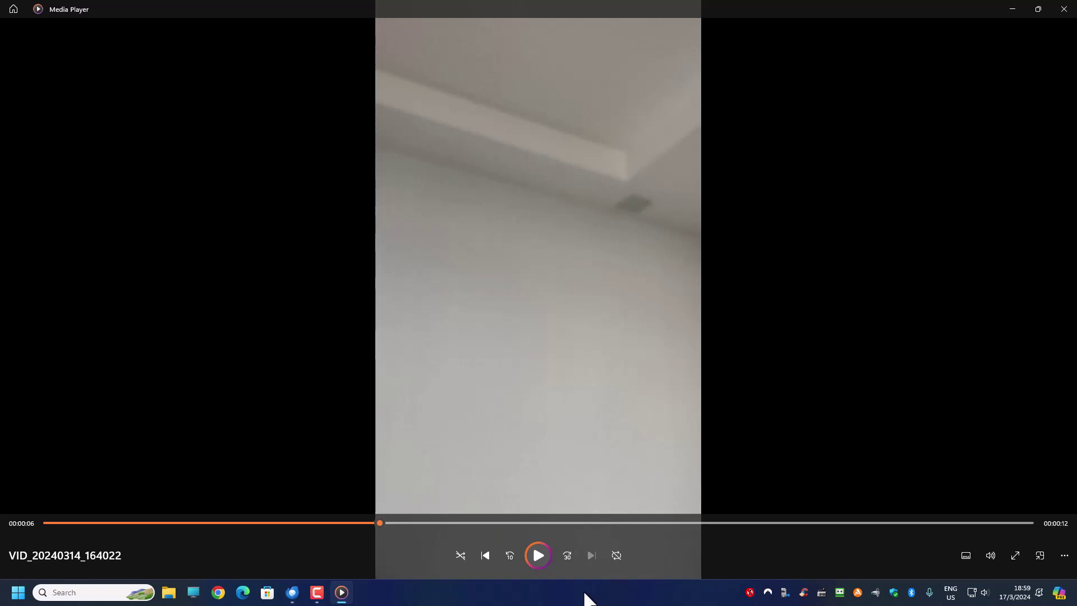
pyautogui.click(539, 555)
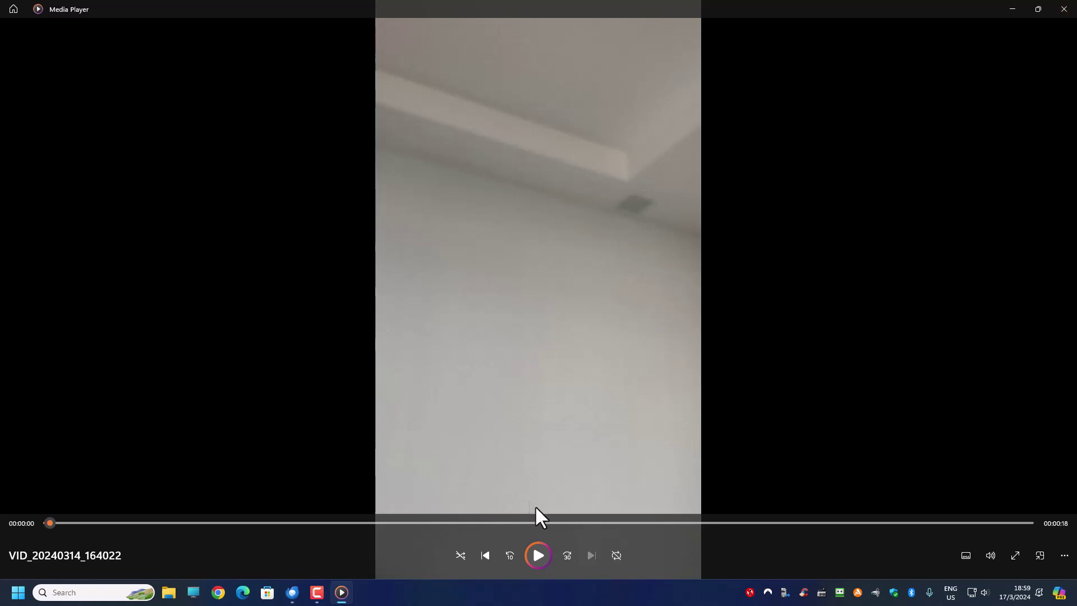
pyautogui.click(1063, 9)
# - Create a new CapCut project and import the background-free can image from the desktop into its media
pyautogui.doubleClick(276, 23)
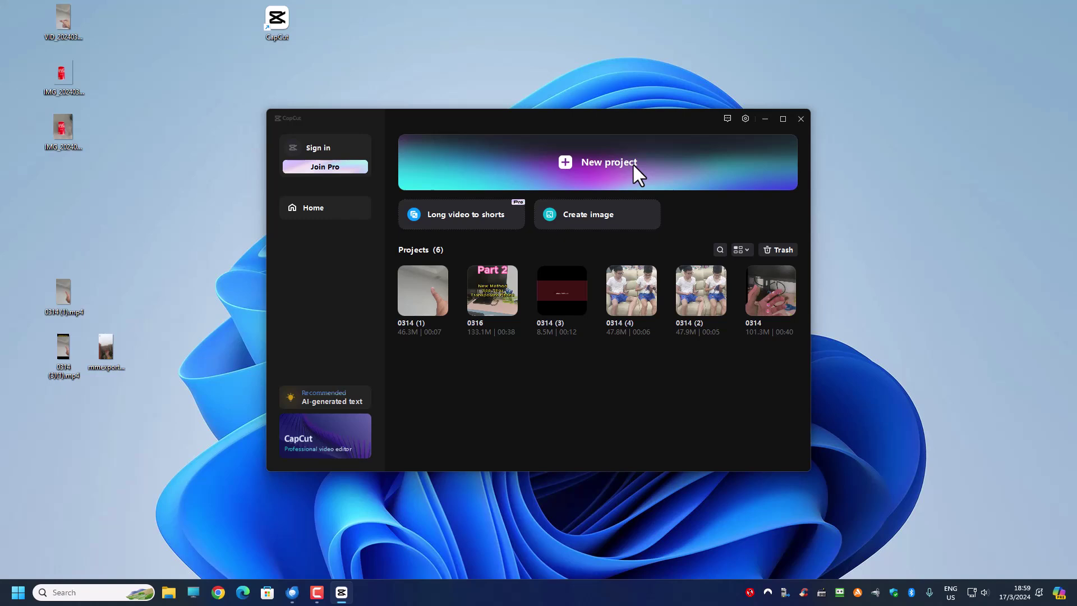
pyautogui.click(632, 163)
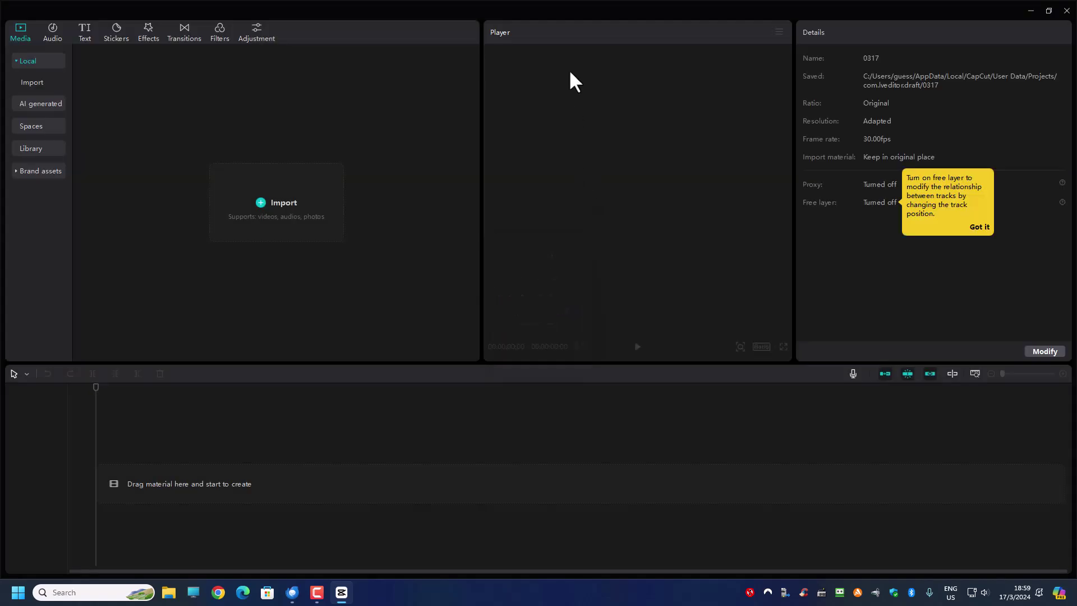
pyautogui.doubleClick(566, 8)
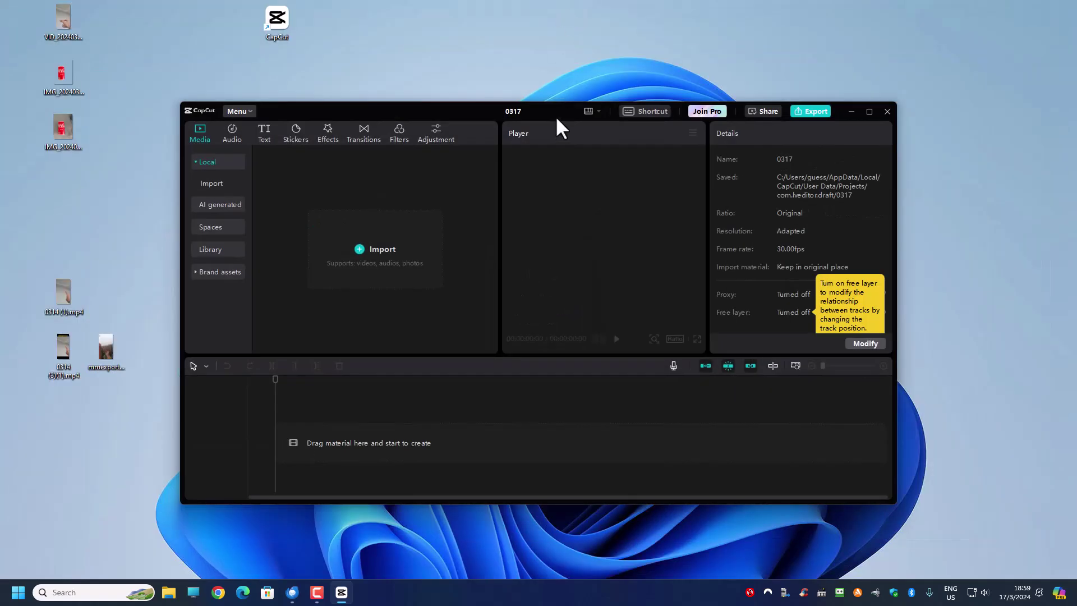
pyautogui.moveTo(555, 103); pyautogui.dragTo(646, 95)
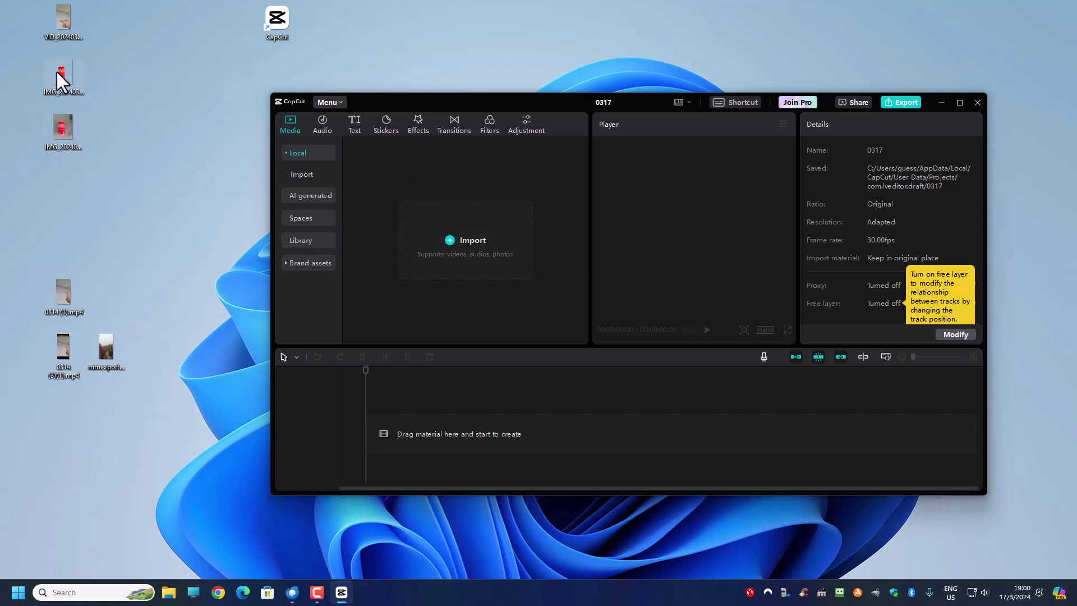
pyautogui.moveTo(64, 76); pyautogui.dragTo(471, 255)
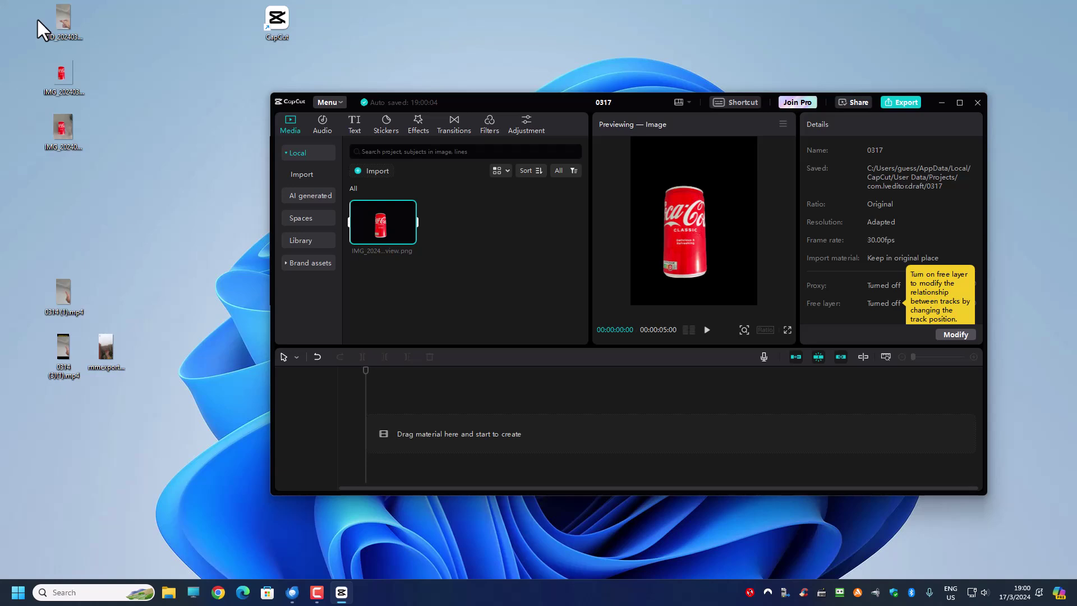
# - Place VID_20240314_164022.mp4 at the start of the timeline with its track muted, and maximize the editor window
pyautogui.doubleClick(65, 11)
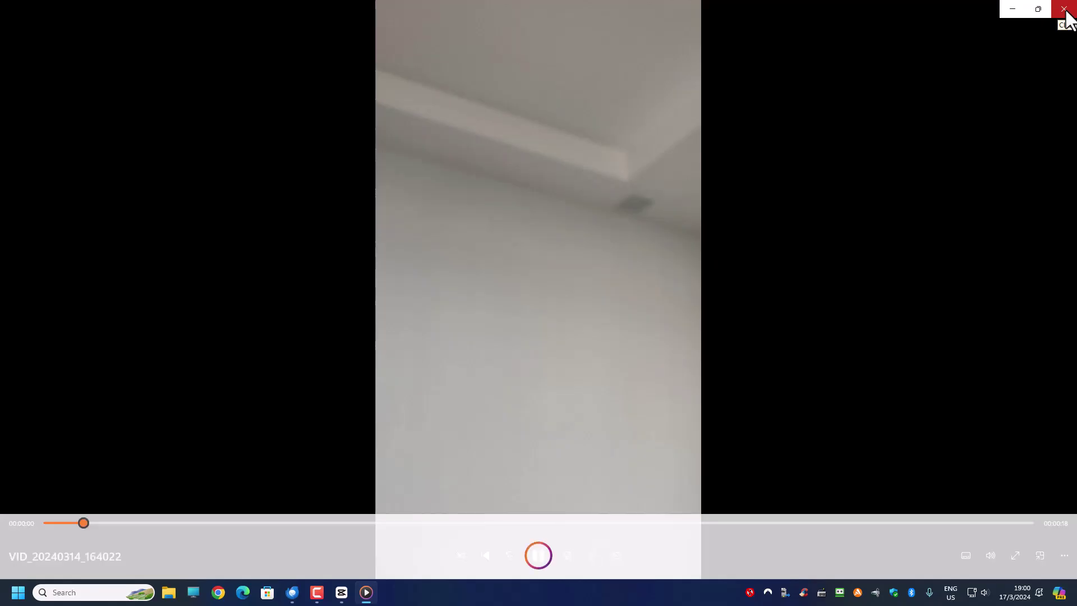
pyautogui.click(1065, 10)
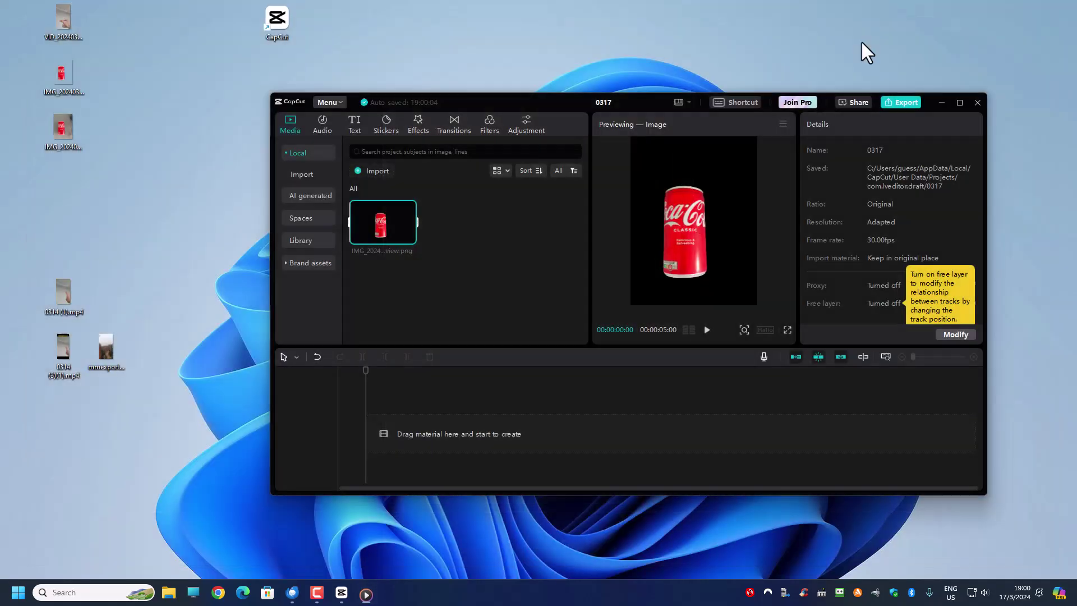
pyautogui.moveTo(71, 23); pyautogui.dragTo(371, 425)
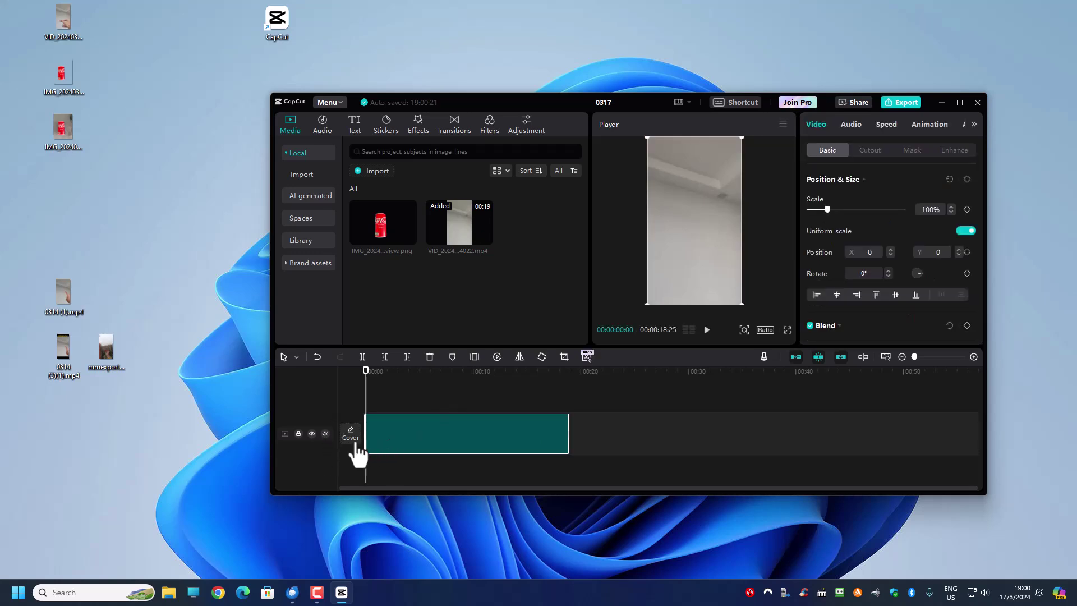
pyautogui.click(325, 434)
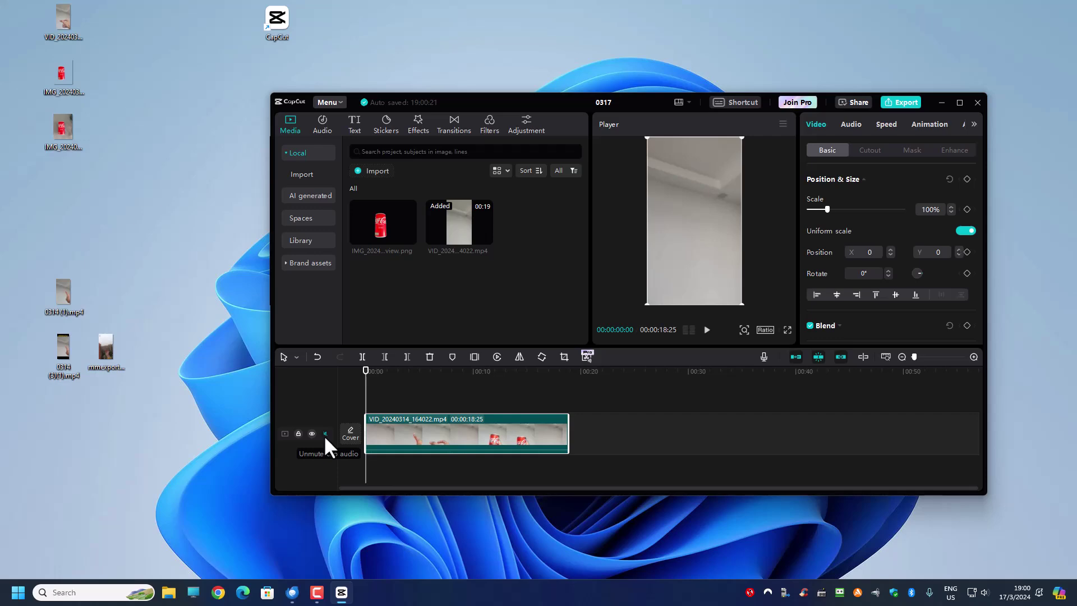
pyautogui.click(959, 103)
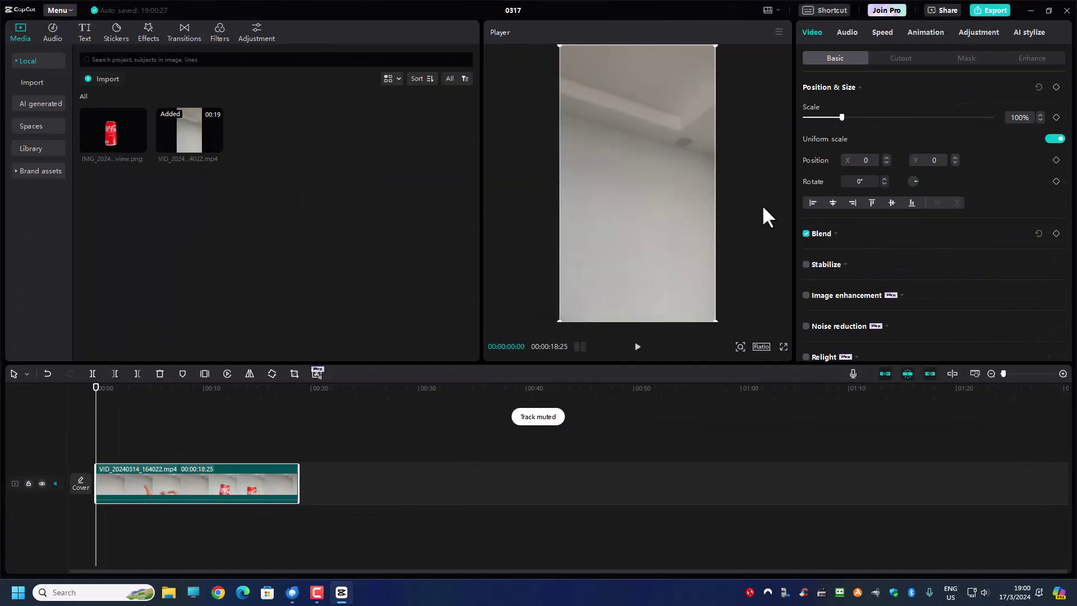
# - Split the video clip at 00:00:01:07, where the hand starts to enter, and delete the part before it
pyautogui.click(1063, 374)
pyautogui.click(1063, 374)
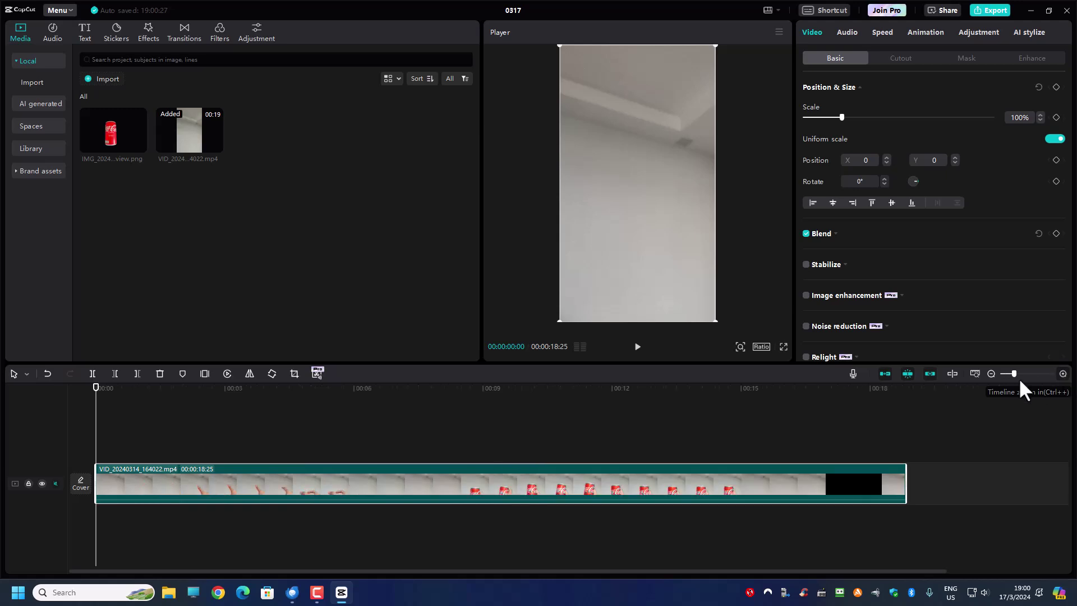
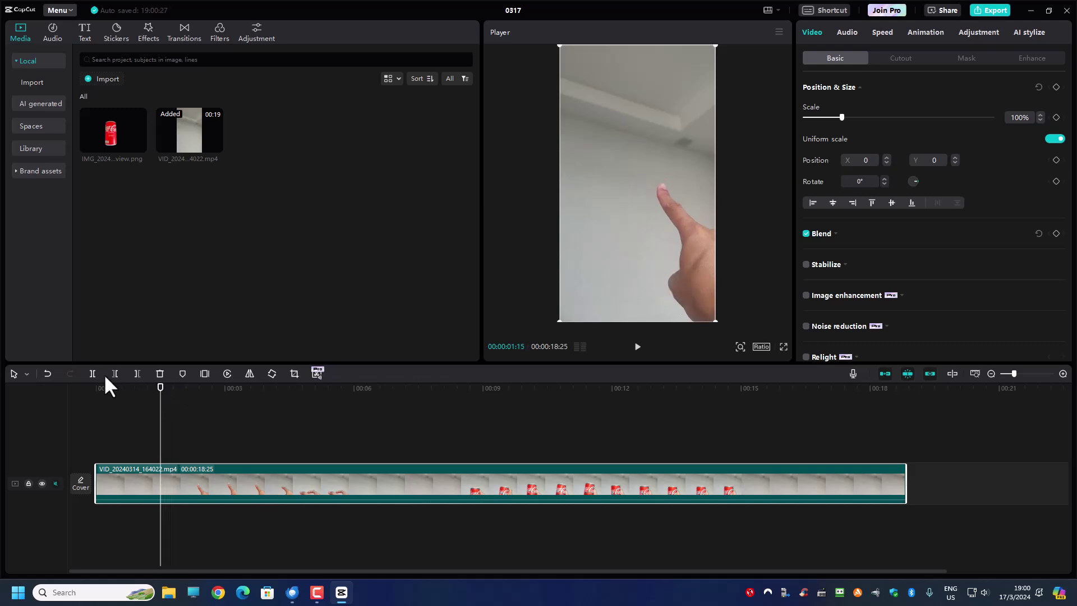
pyautogui.moveTo(161, 397); pyautogui.dragTo(149, 379)
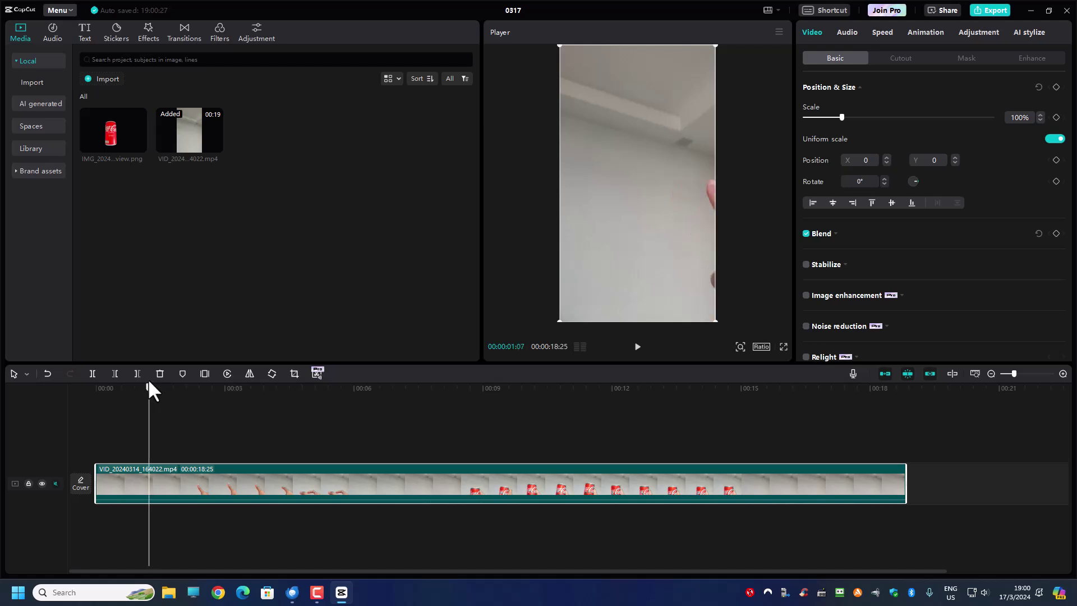
pyautogui.click(92, 375)
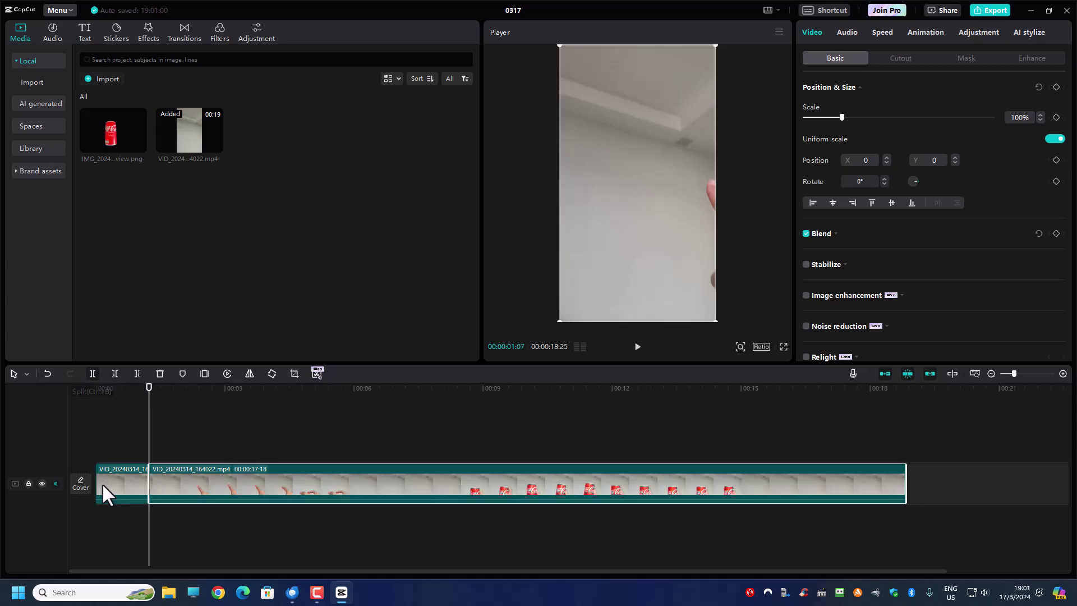
pyautogui.click(119, 492)
pyautogui.press('Delete')
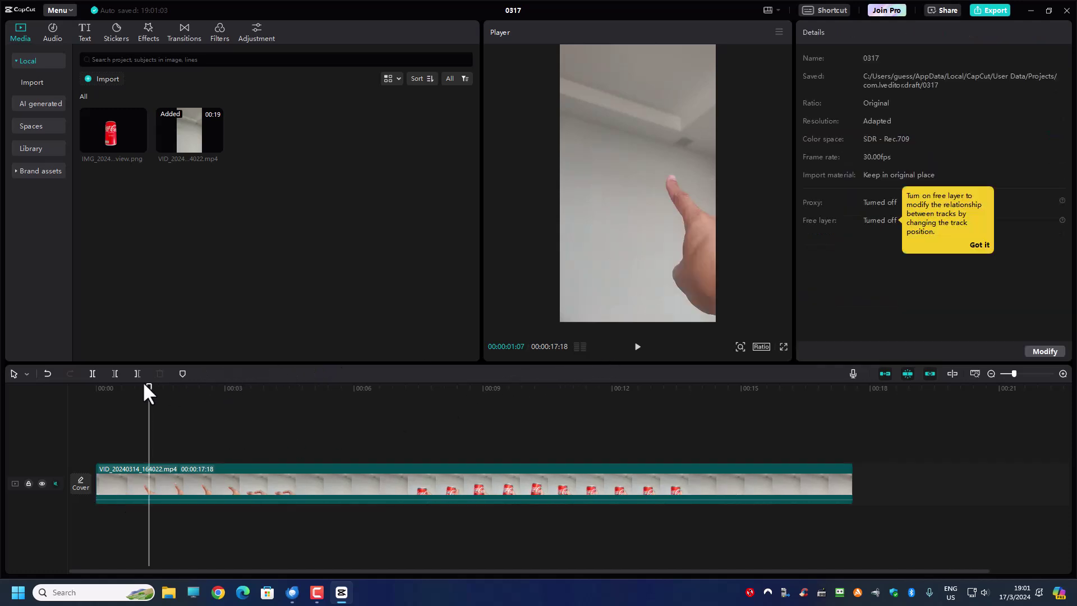
# - Play the trimmed clip from its start and split it at 00:00:04:05, where the empty hand is held ready to grip
pyautogui.moveTo(148, 388); pyautogui.dragTo(95, 399)
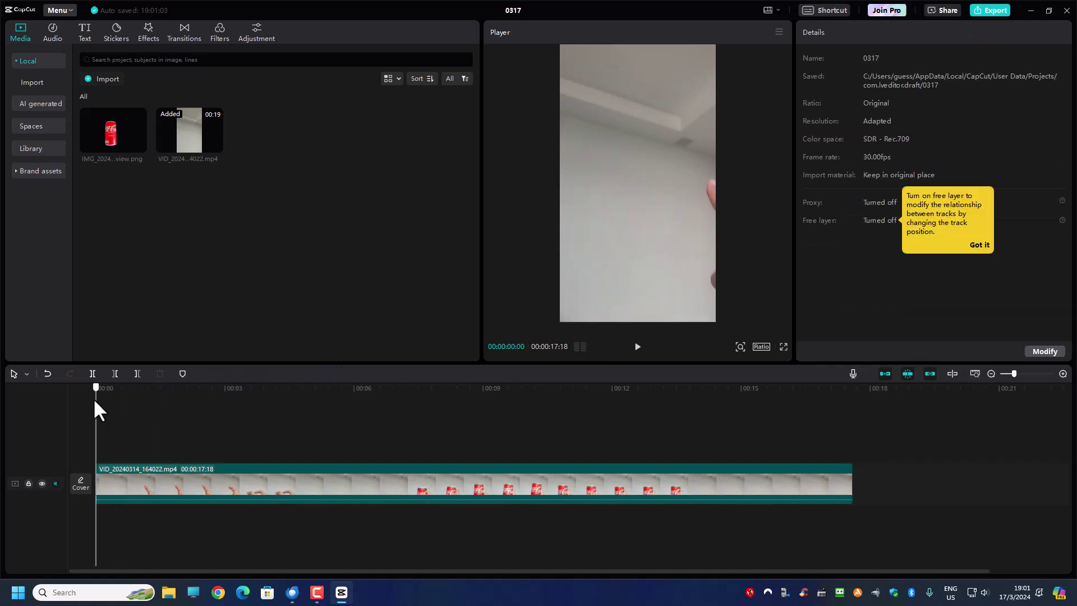
pyautogui.click(637, 346)
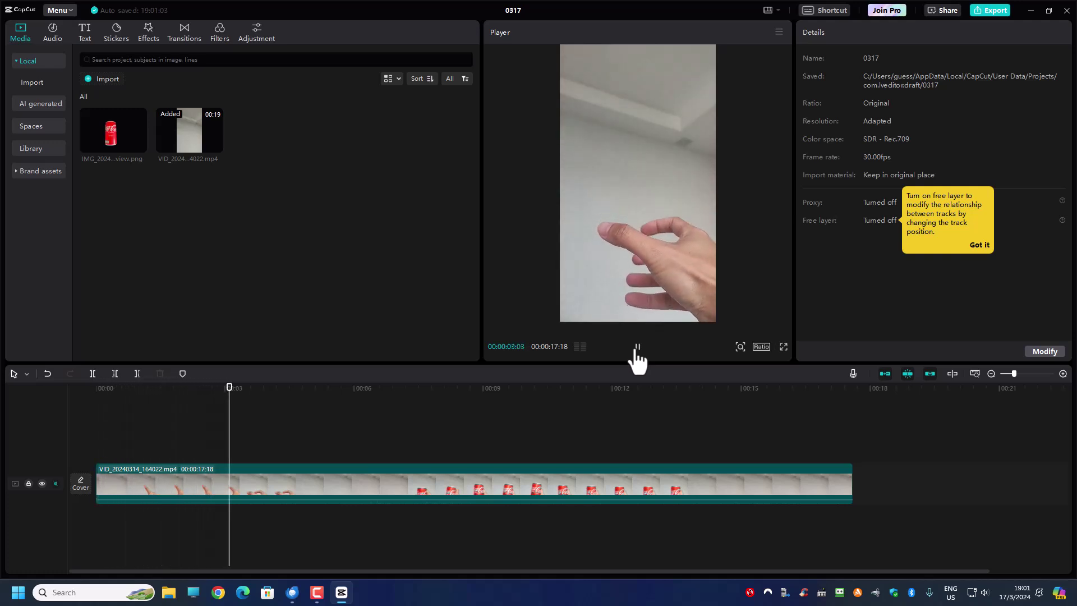
pyautogui.click(637, 348)
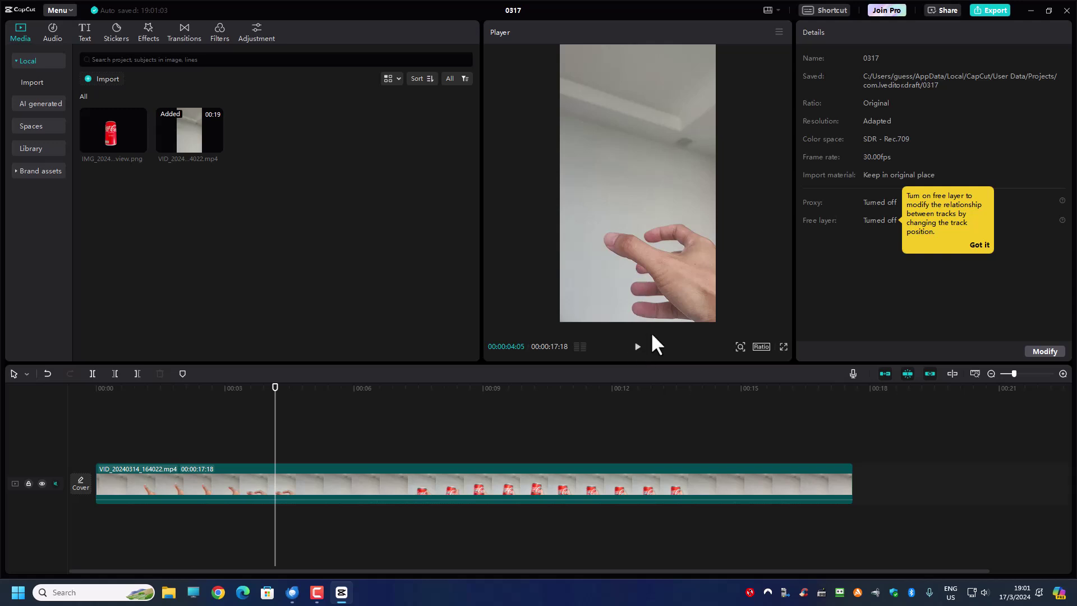
pyautogui.click(637, 347)
pyautogui.click(636, 347)
pyautogui.moveTo(298, 392); pyautogui.dragTo(275, 386)
pyautogui.click(93, 374)
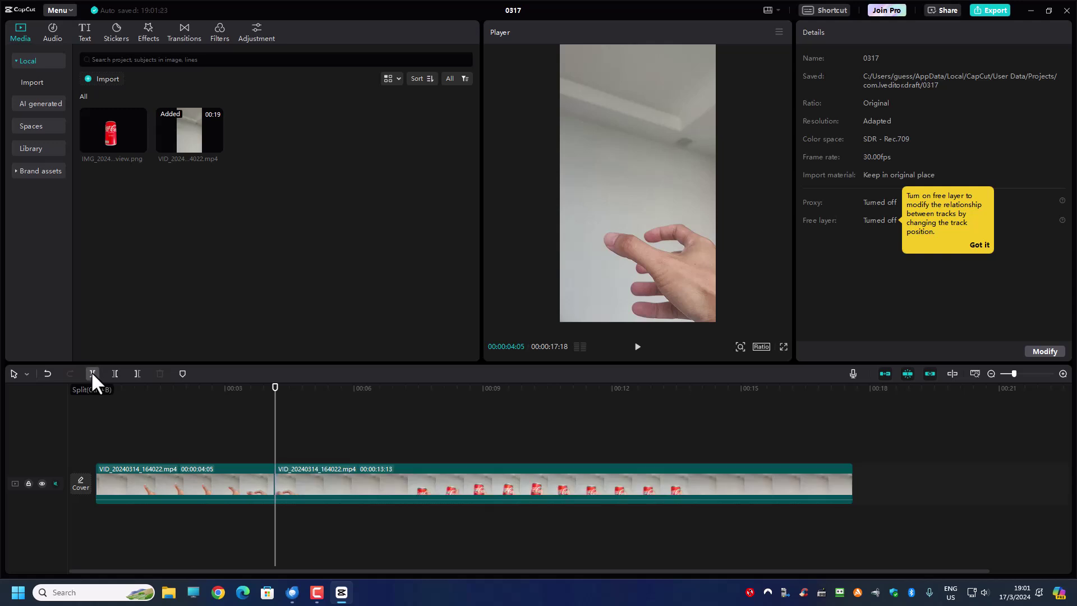
# - Split the second clip at 00:00:07:03, where the hand holds the can, and delete the segment between the two cuts
pyautogui.click(637, 347)
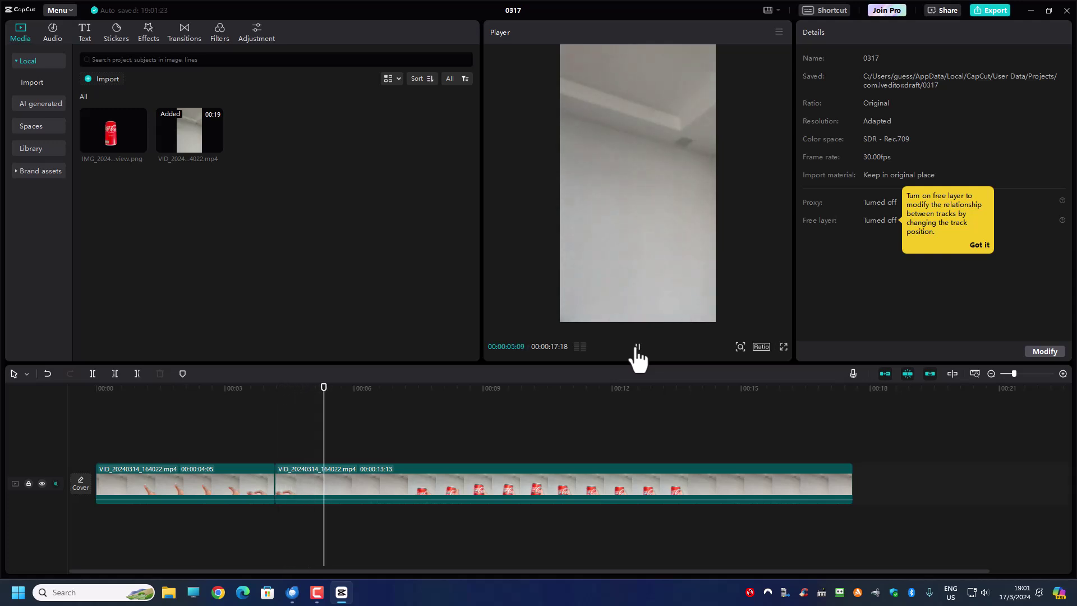
pyautogui.click(637, 347)
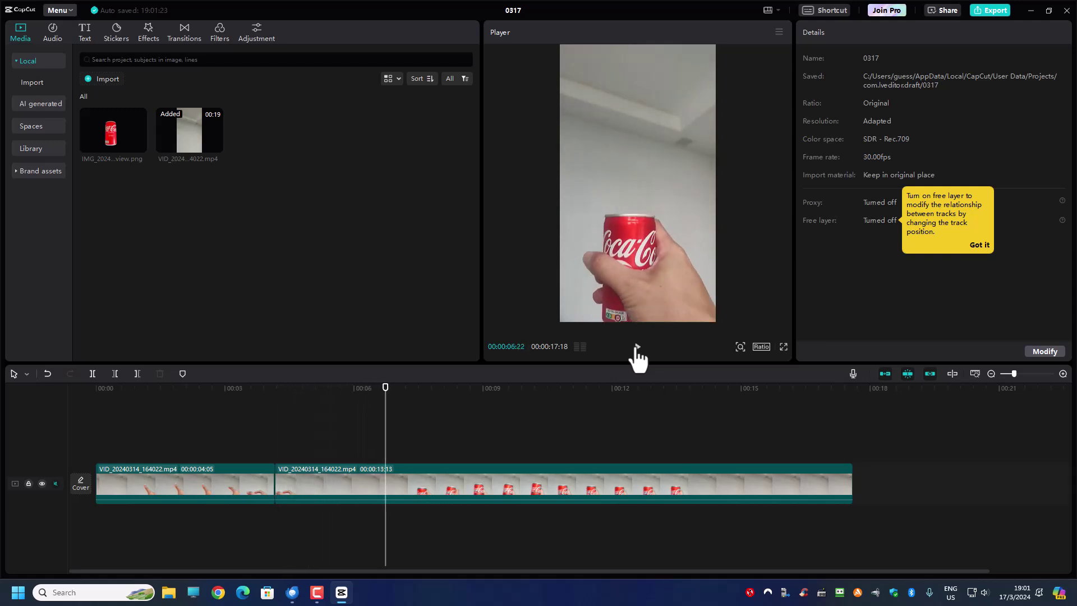
pyautogui.click(637, 348)
pyautogui.click(637, 347)
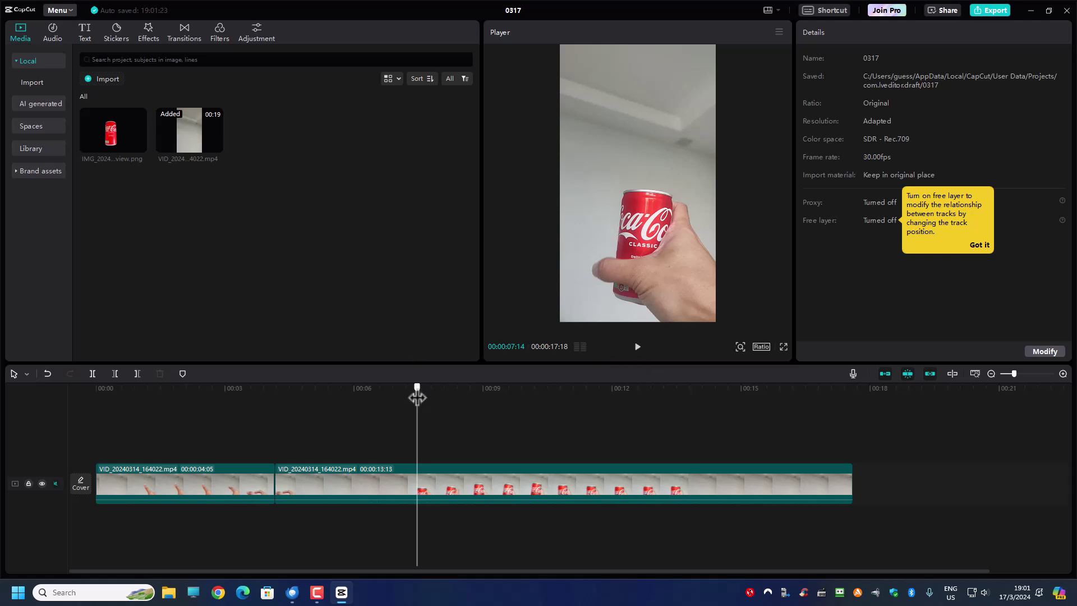
pyautogui.moveTo(416, 397); pyautogui.dragTo(401, 397)
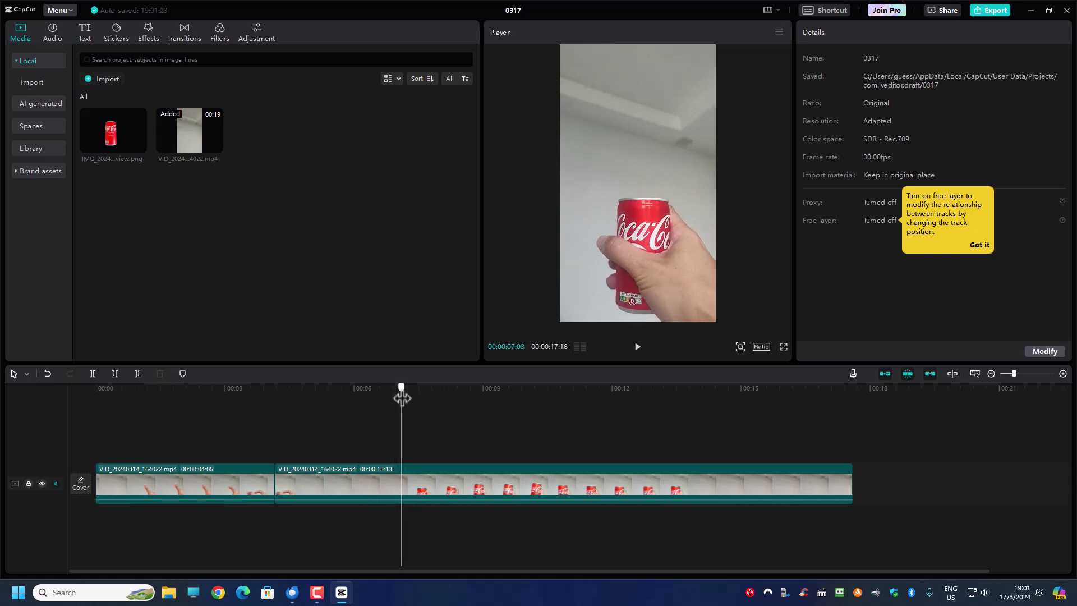
pyautogui.click(93, 373)
pyautogui.click(337, 489)
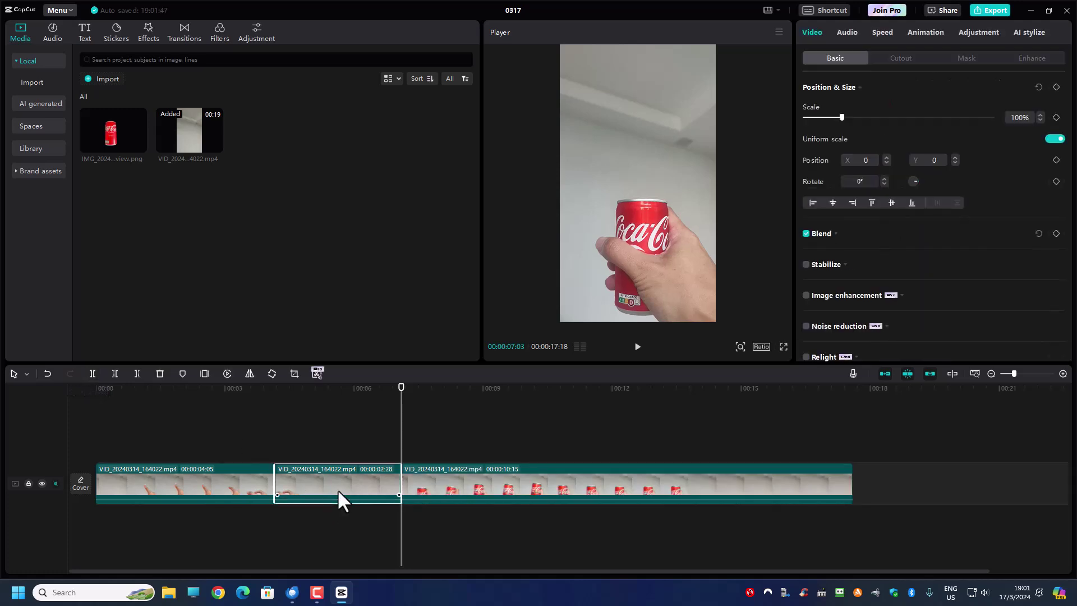
pyautogui.press('Delete')
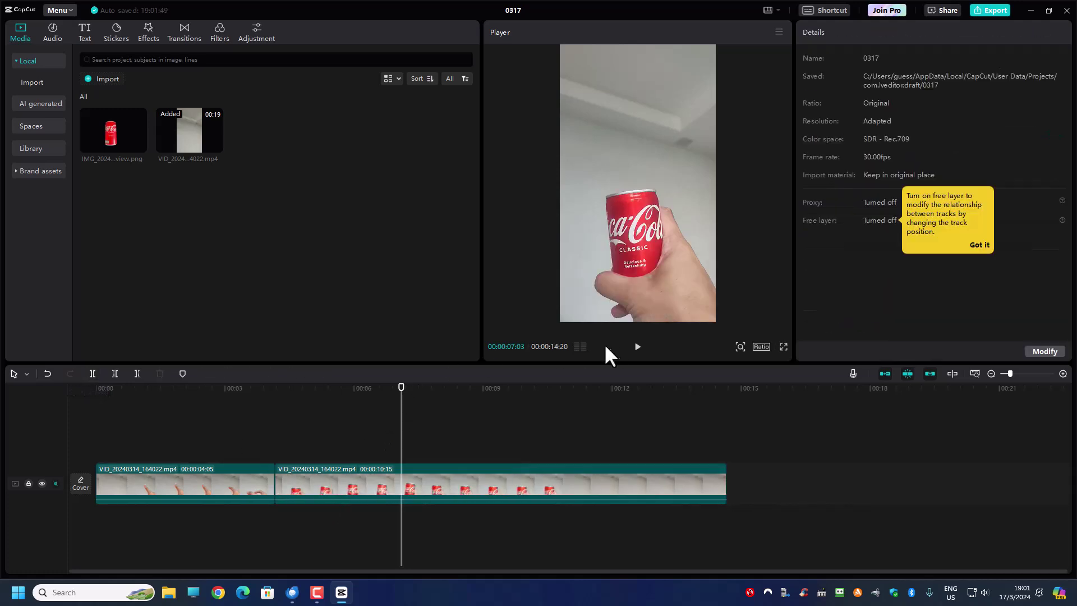
# - Split the can clip at 00:00:09:28, delete everything after the cut, and play the edited sequence from the start
pyautogui.click(637, 347)
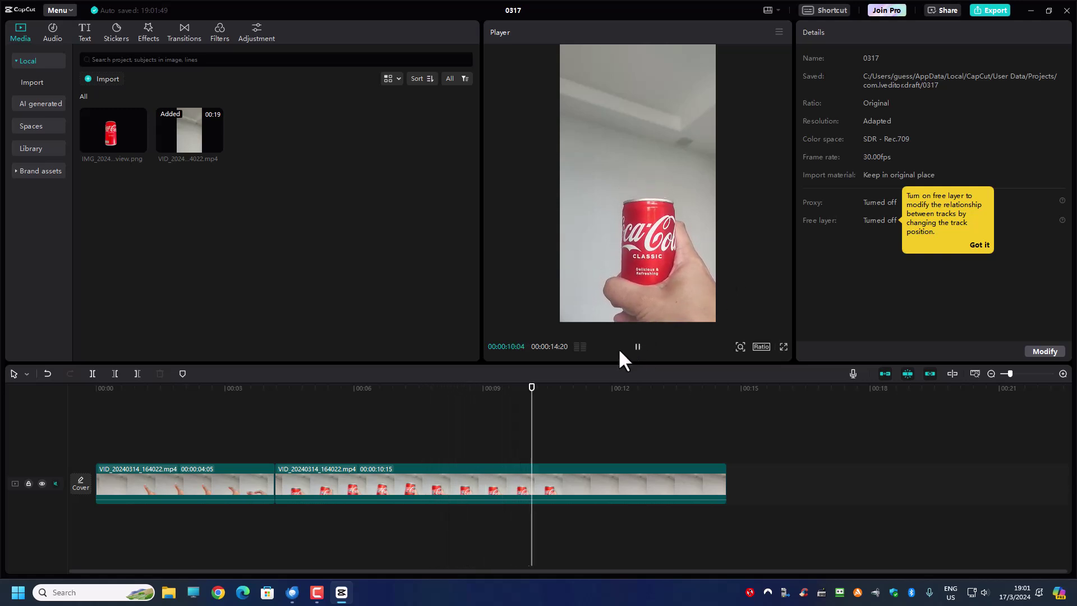
pyautogui.click(511, 387)
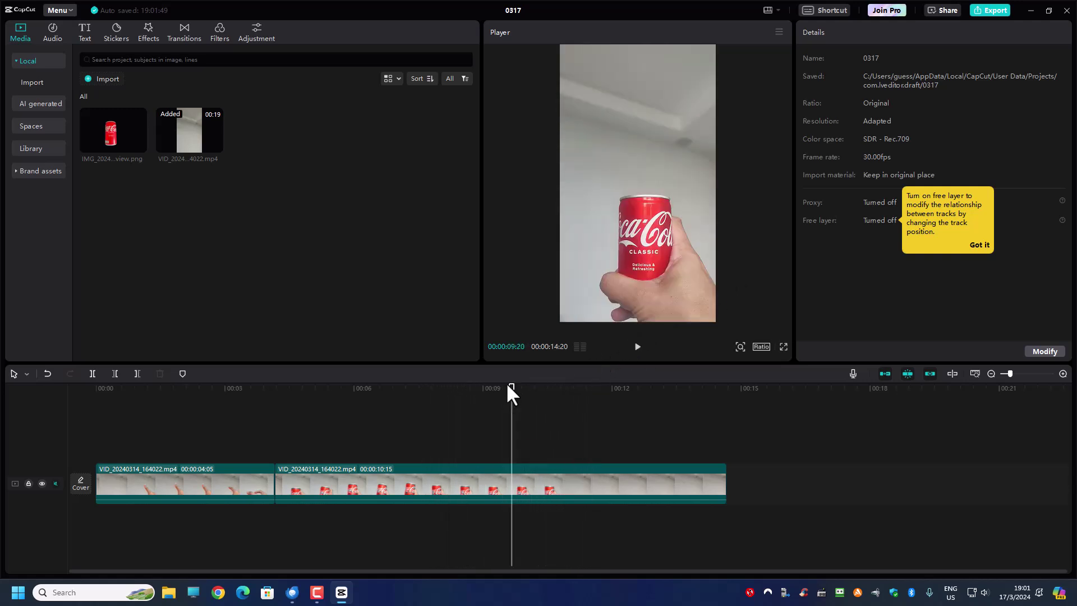
pyautogui.moveTo(510, 397); pyautogui.dragTo(523, 417)
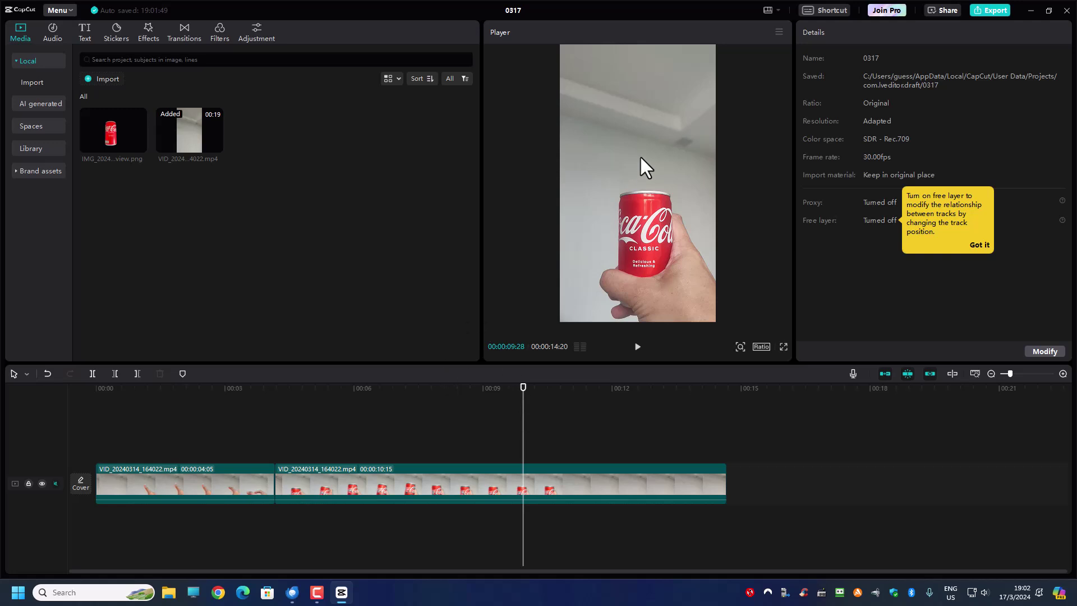
pyautogui.click(93, 374)
pyautogui.click(546, 485)
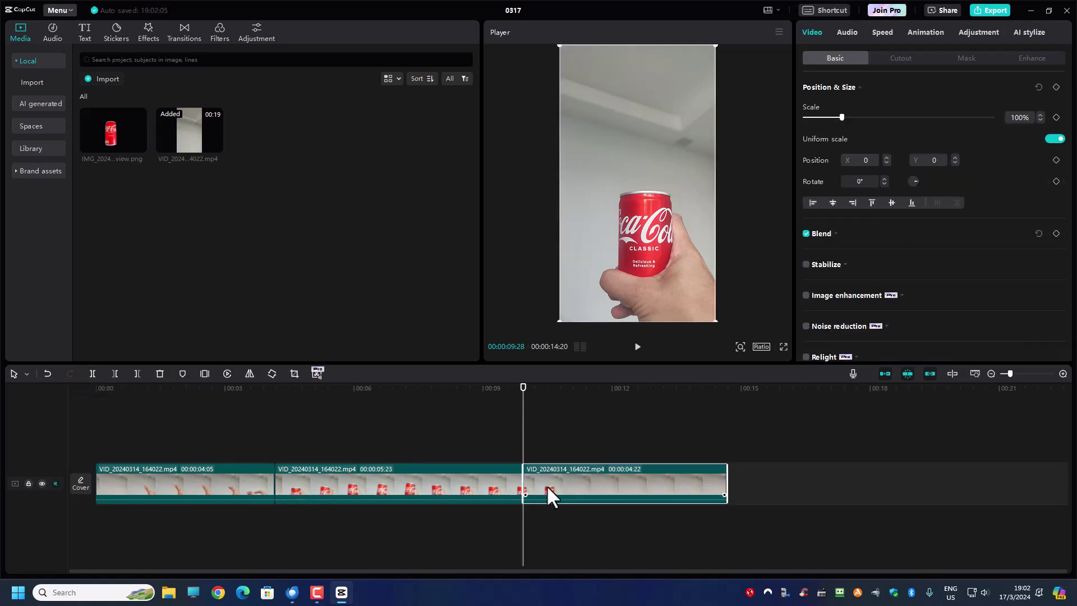
pyautogui.press('Delete')
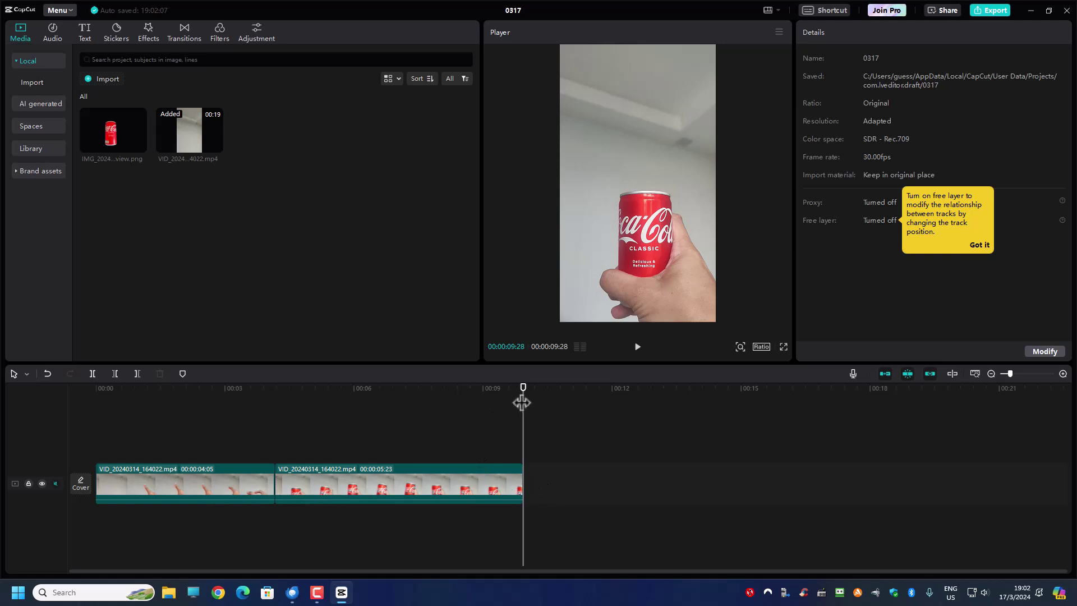
pyautogui.moveTo(523, 400); pyautogui.dragTo(52, 412)
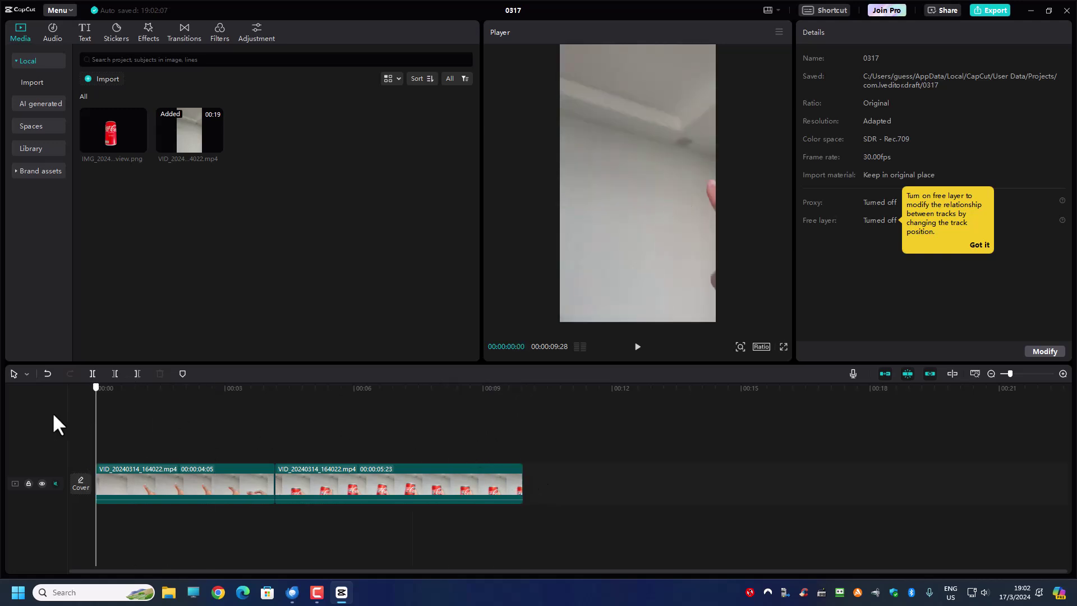
pyautogui.click(637, 347)
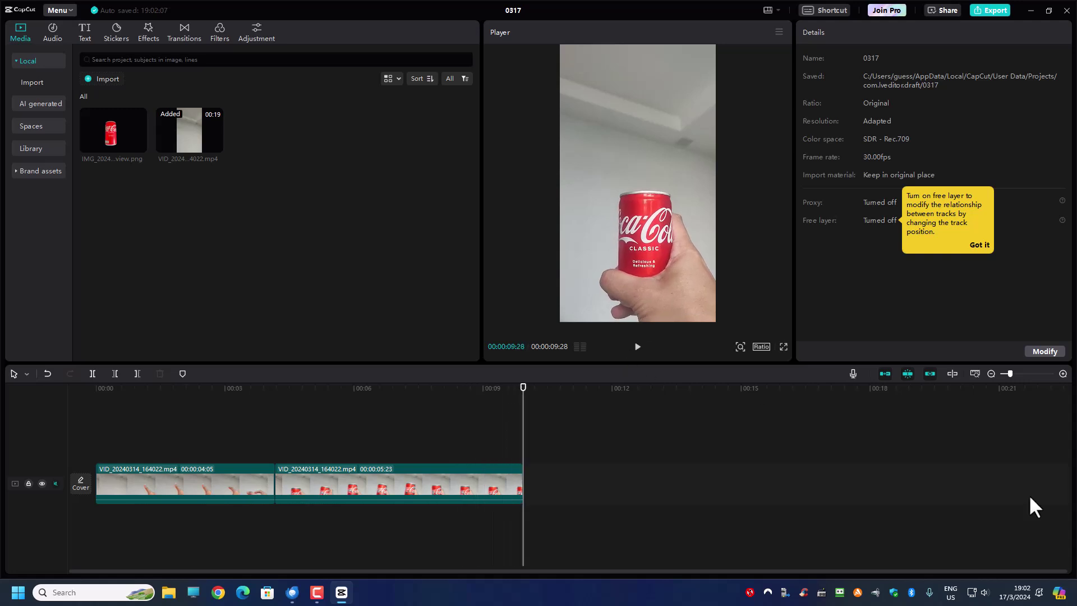
# - Place the background-free can image on a track above the video at the timeline's start and compare its colour with the real can
pyautogui.click(108, 128)
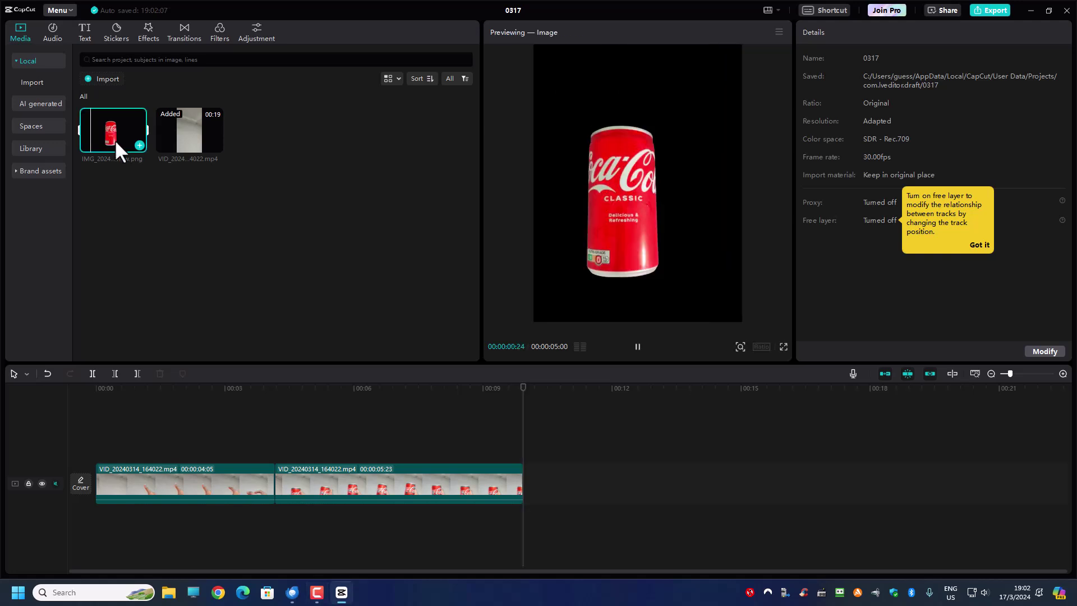
pyautogui.moveTo(95, 126); pyautogui.dragTo(137, 447)
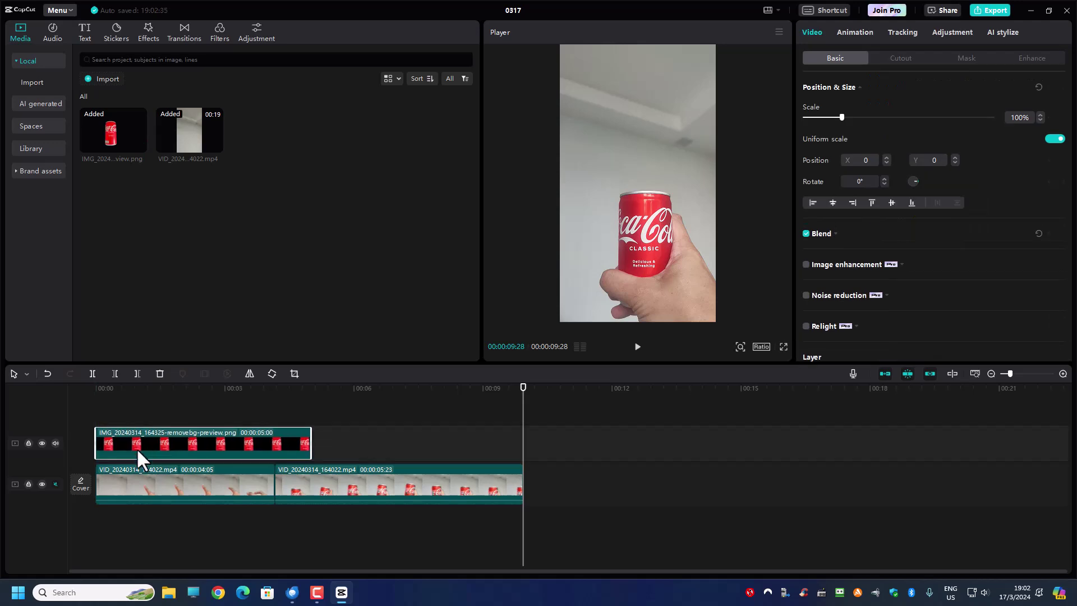
pyautogui.click(173, 391)
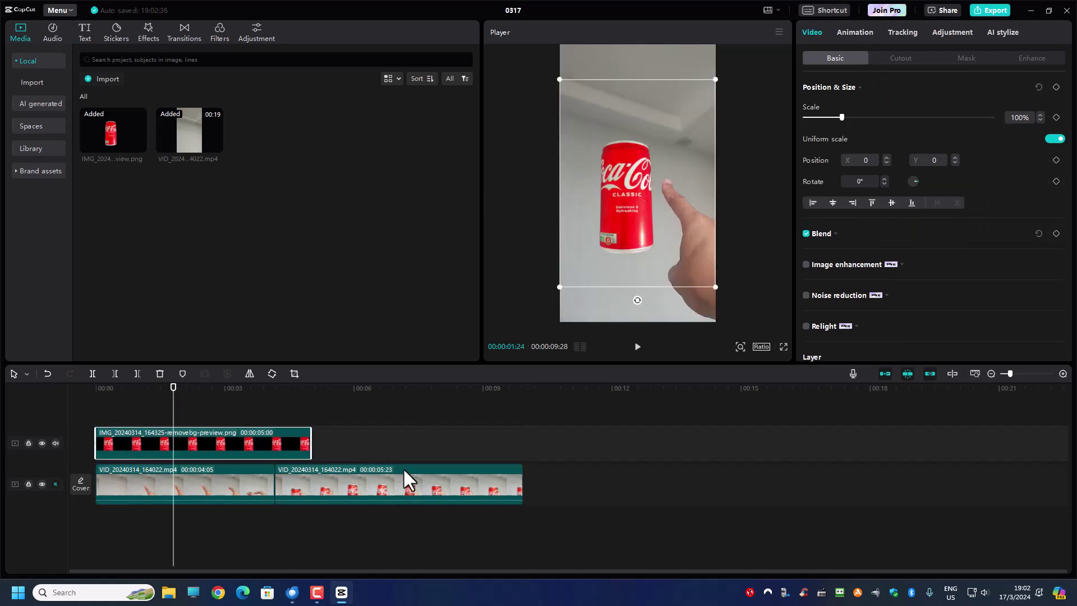
pyautogui.click(356, 388)
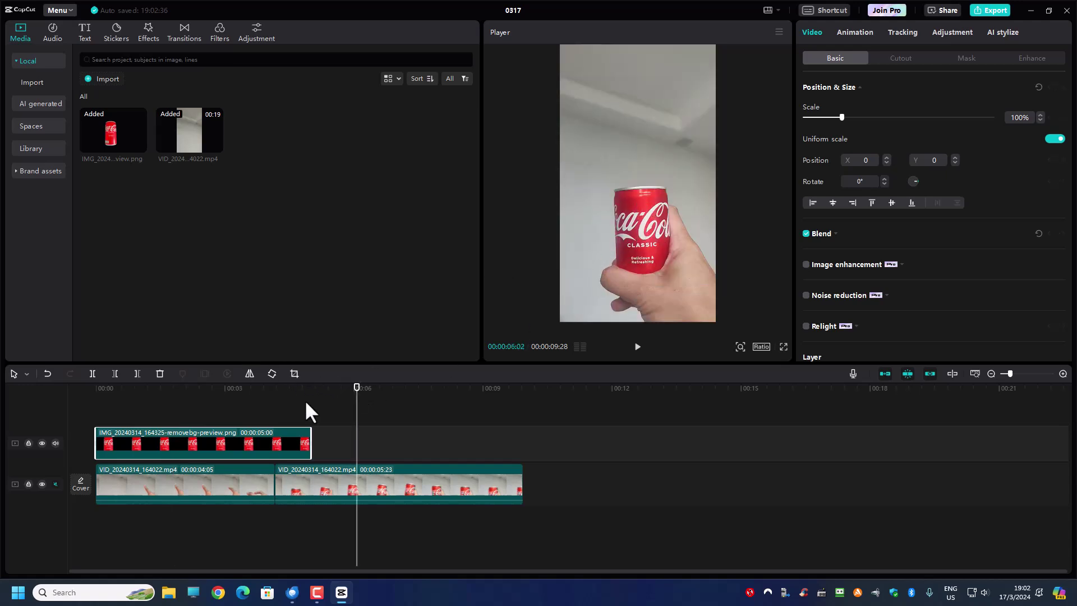
pyautogui.click(235, 390)
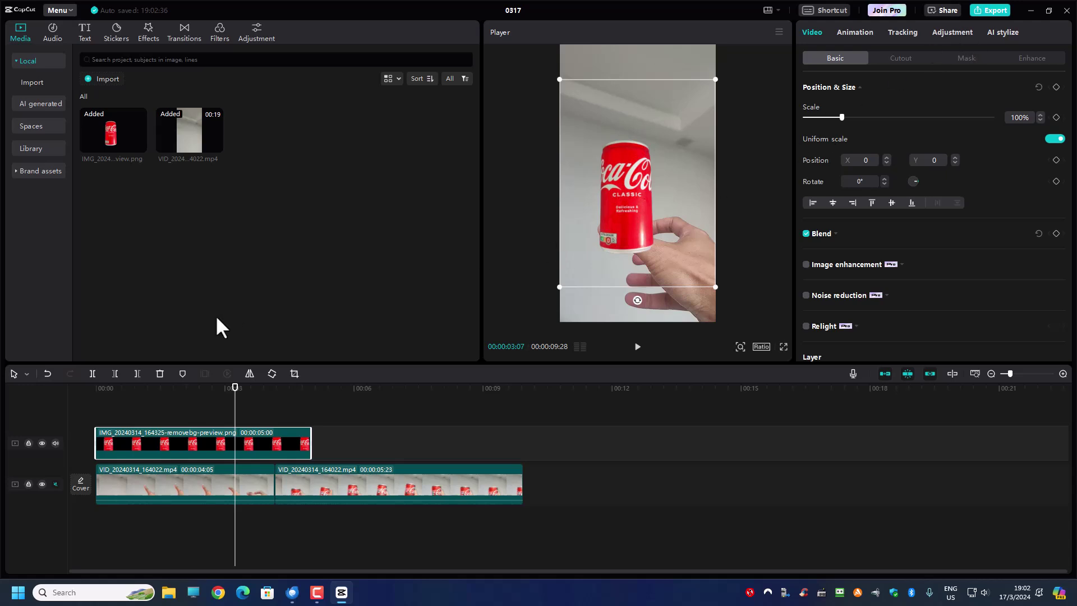
pyautogui.click(389, 388)
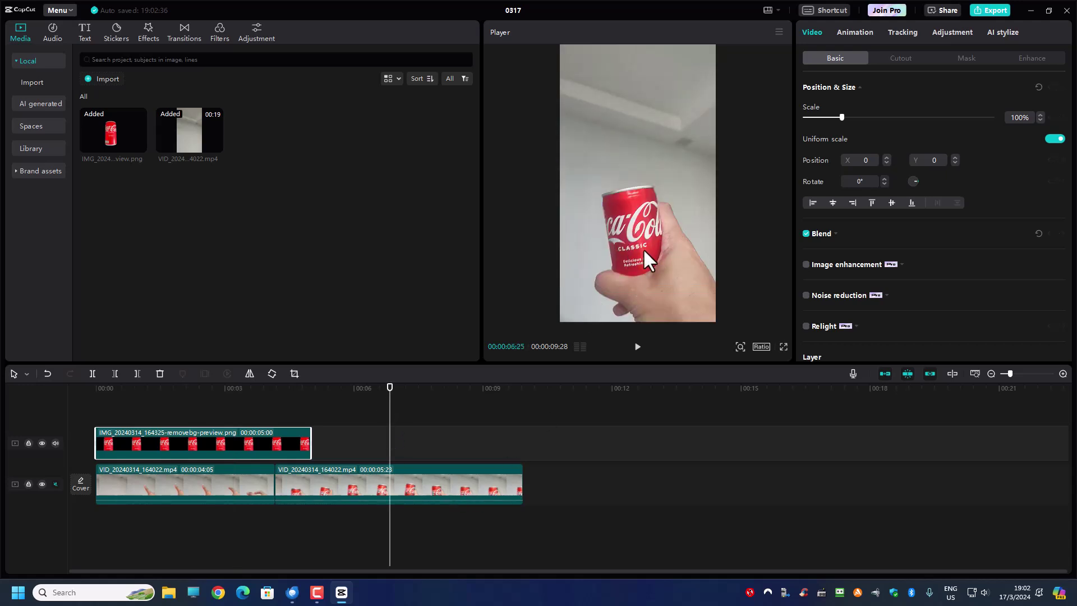
pyautogui.click(219, 388)
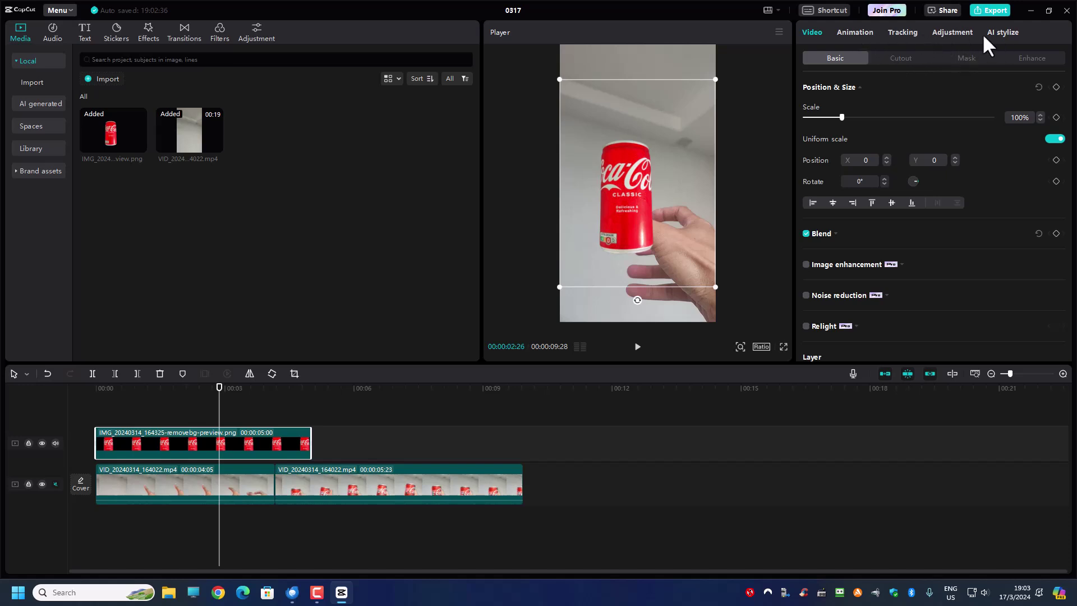
# - Set the can image's saturation to -19 and hue to -7, and preview it over the empty hand
pyautogui.click(954, 32)
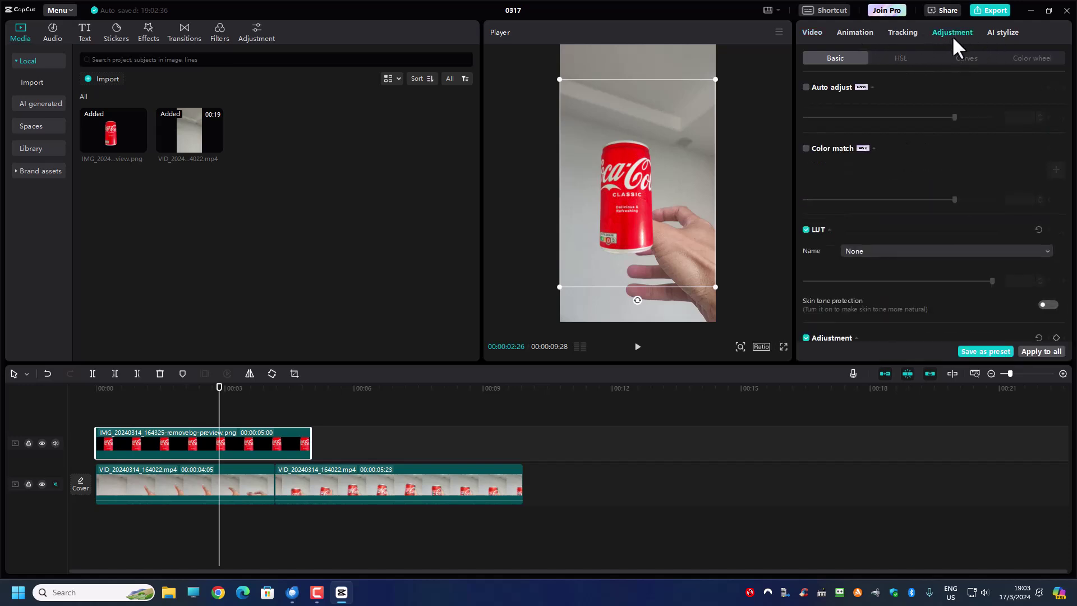
pyautogui.scroll(-6, 873, 200)
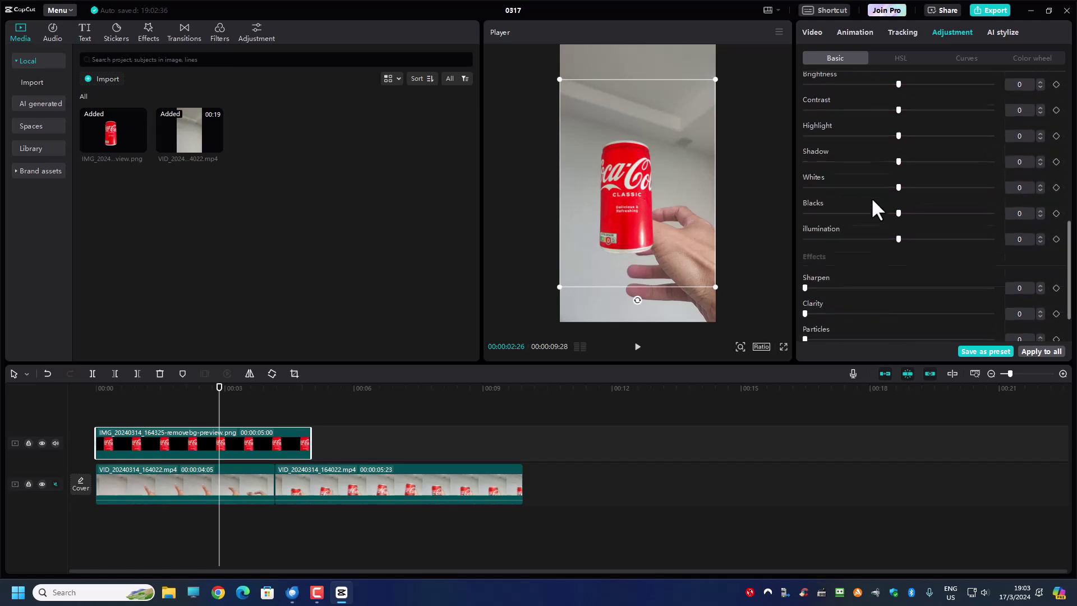
pyautogui.scroll(3, 873, 199)
pyautogui.scroll(1, 871, 195)
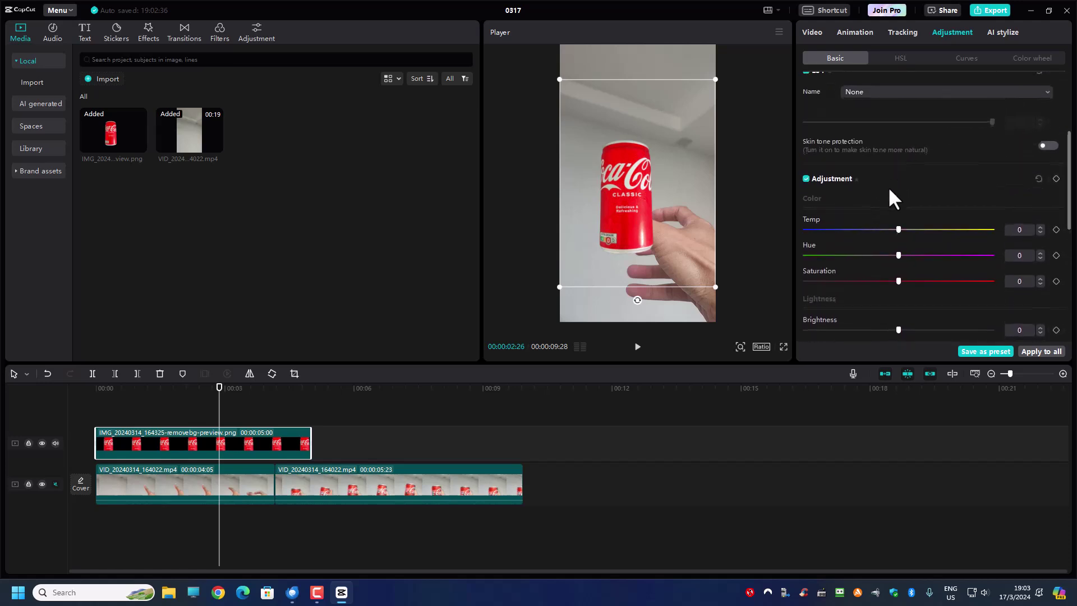
pyautogui.moveTo(898, 277); pyautogui.dragTo(861, 287)
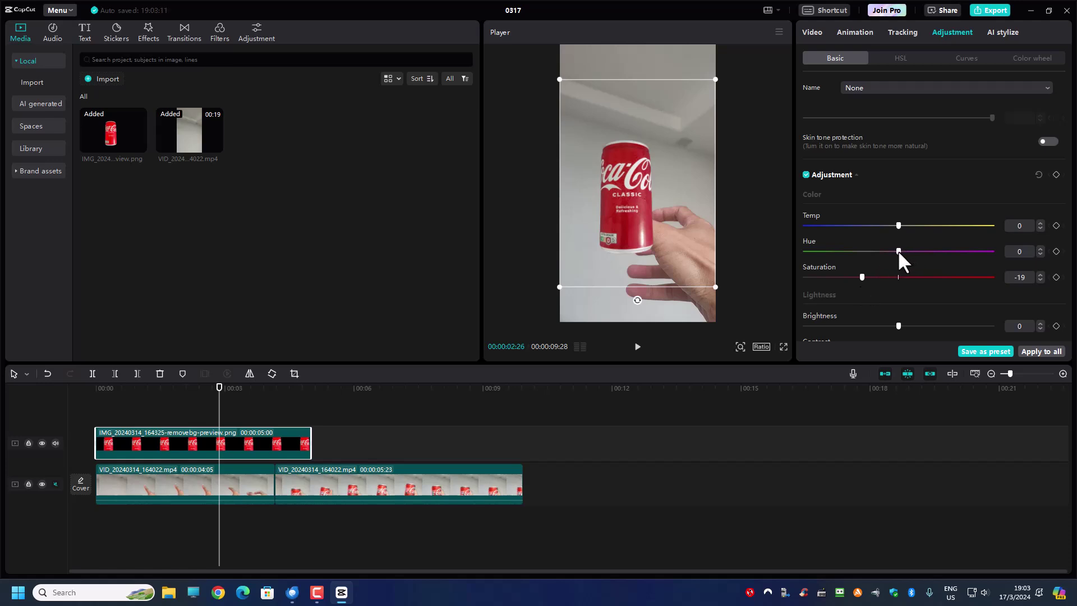
pyautogui.moveTo(886, 256); pyautogui.dragTo(878, 254)
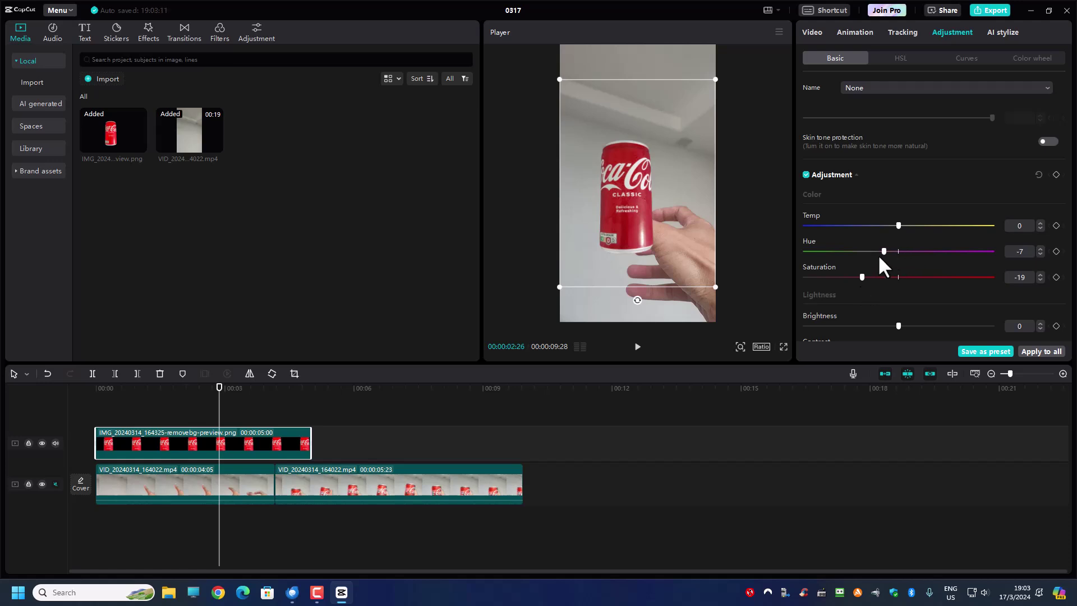
pyautogui.click(424, 400)
pyautogui.click(233, 390)
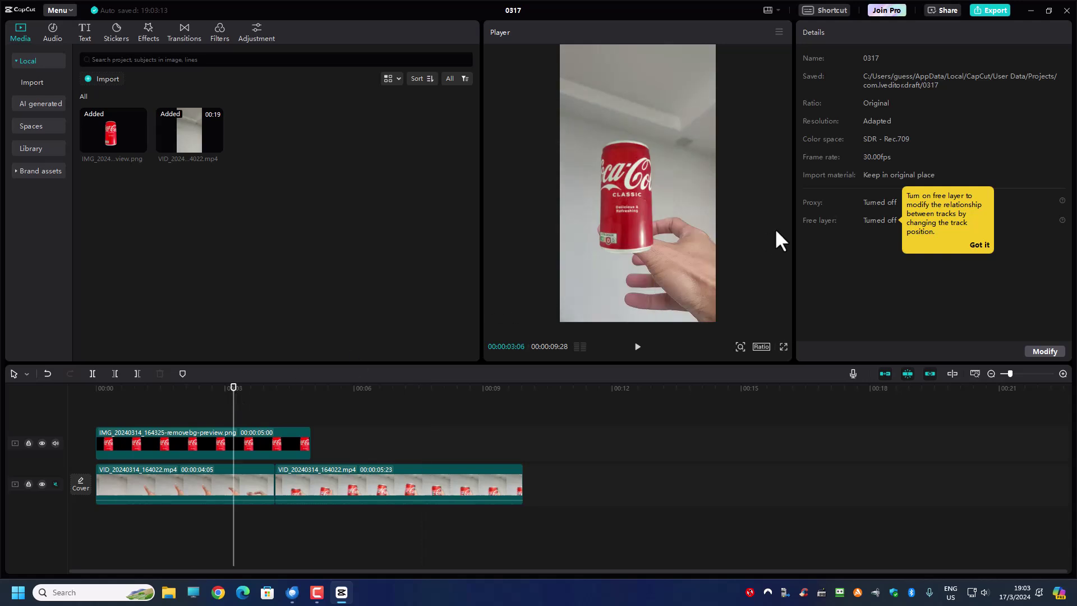
# - Set the can image's temperature to -5, hue to 0 and saturation to -11, comparing its colour with the real can in the second clip
pyautogui.click(280, 443)
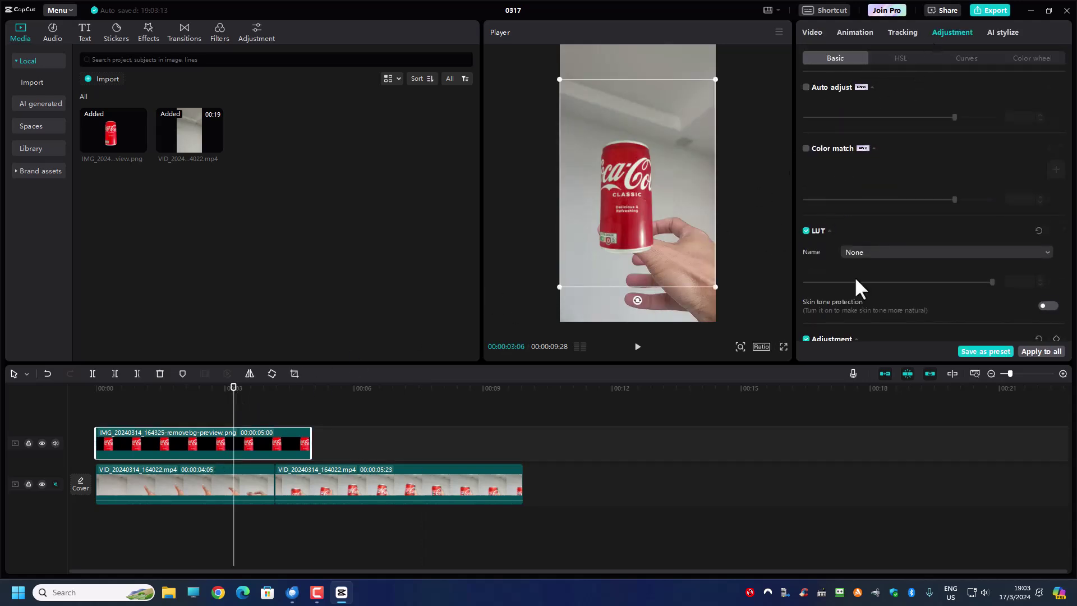
pyautogui.scroll(-5, 861, 287)
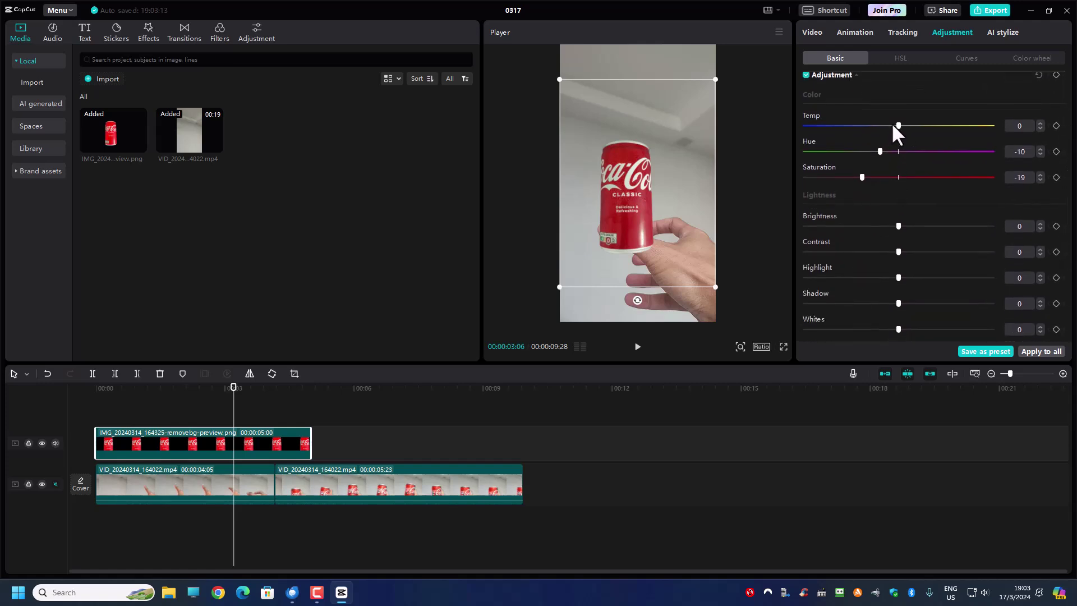
pyautogui.moveTo(897, 126); pyautogui.dragTo(896, 153)
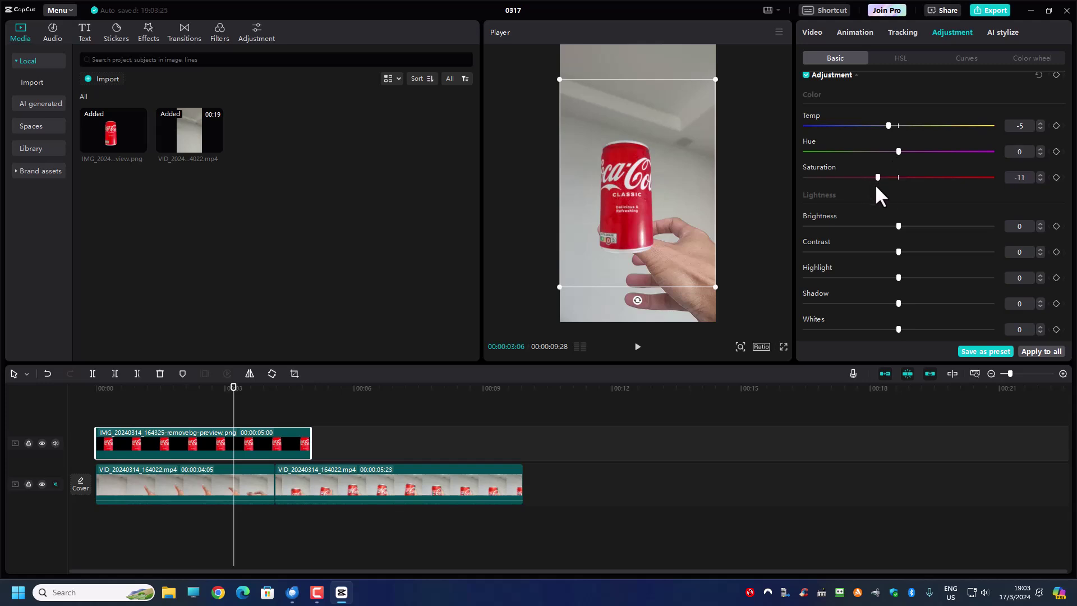
pyautogui.click(883, 178)
pyautogui.click(407, 395)
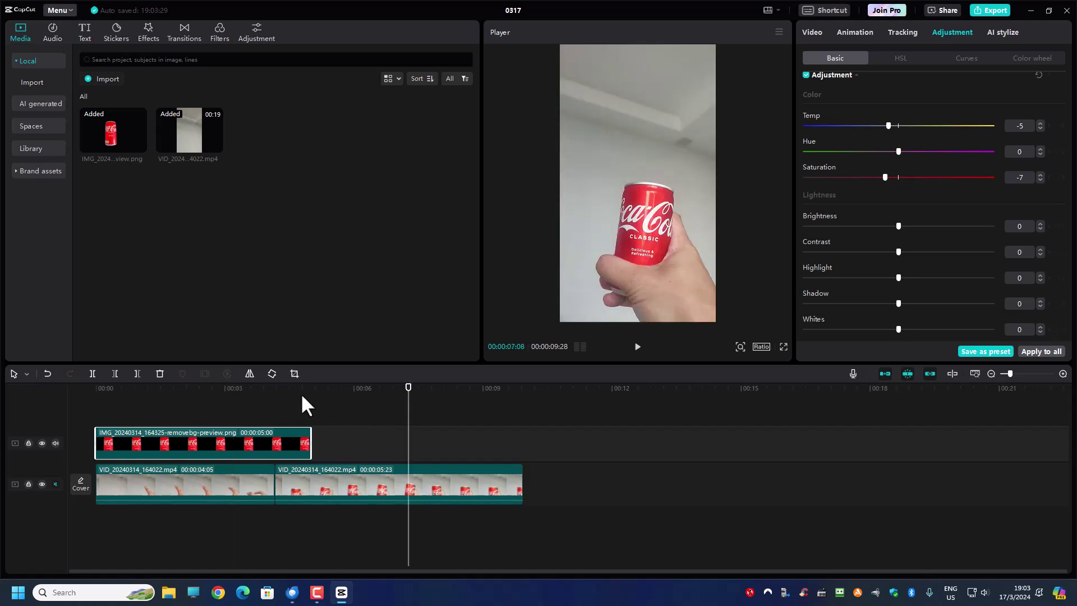
pyautogui.click(267, 396)
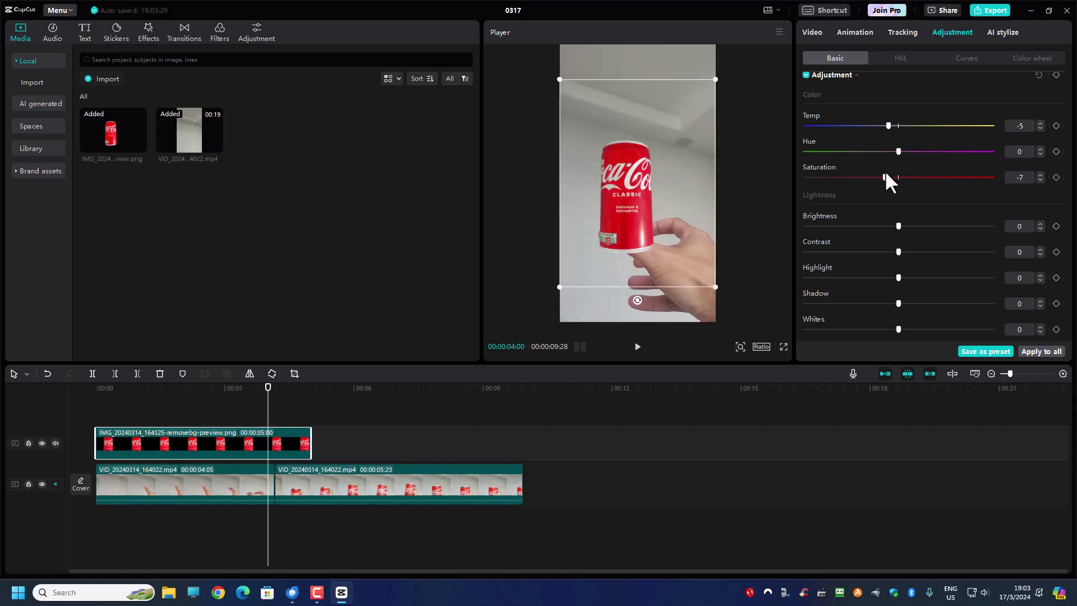
pyautogui.moveTo(881, 178); pyautogui.dragTo(878, 178)
pyautogui.click(402, 392)
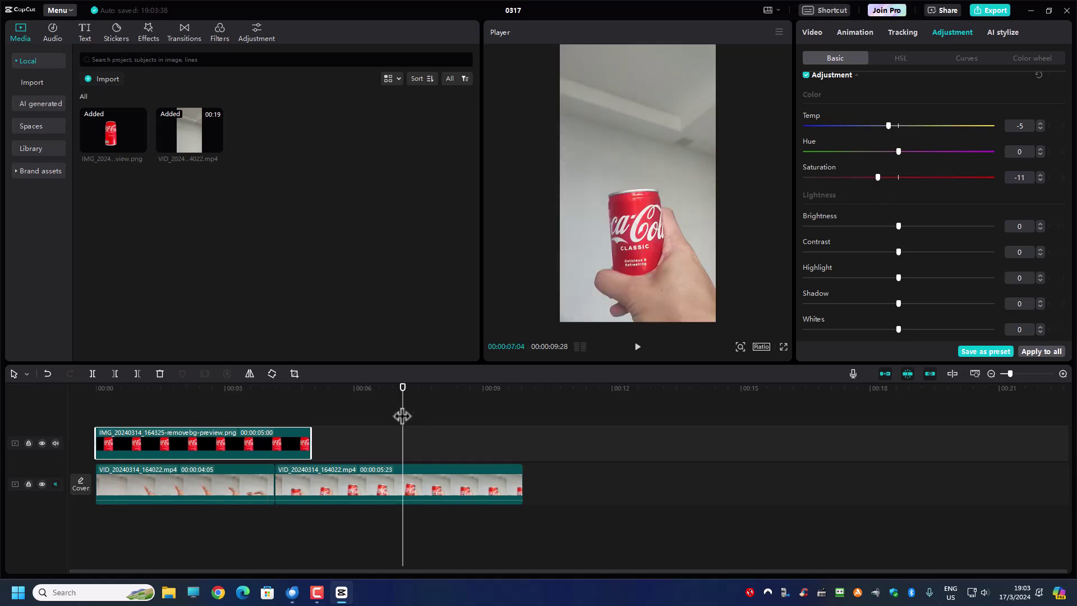
# - Trim the end of the can image to the cut between the two video clips at 00:00:04:05, and scrub across it
pyautogui.moveTo(404, 393); pyautogui.dragTo(277, 422)
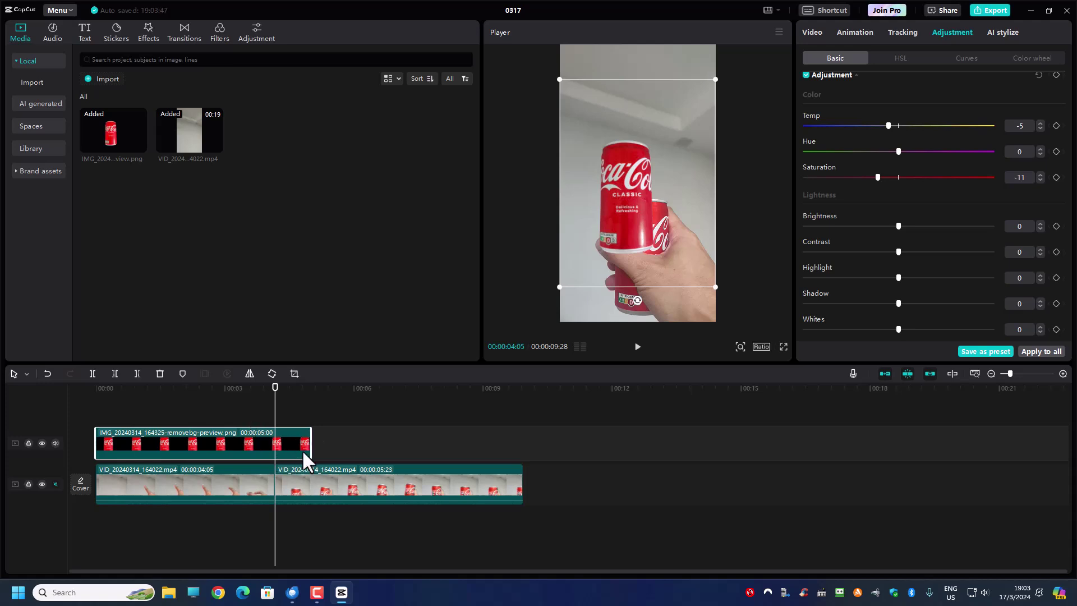
pyautogui.moveTo(311, 442); pyautogui.dragTo(275, 447)
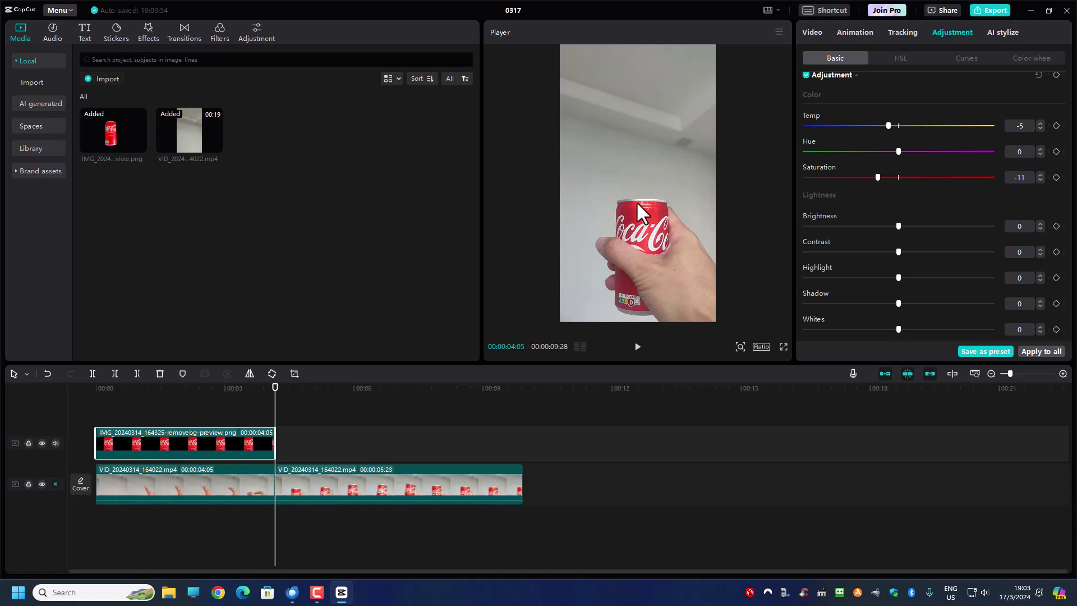
pyautogui.moveTo(277, 398); pyautogui.dragTo(266, 399)
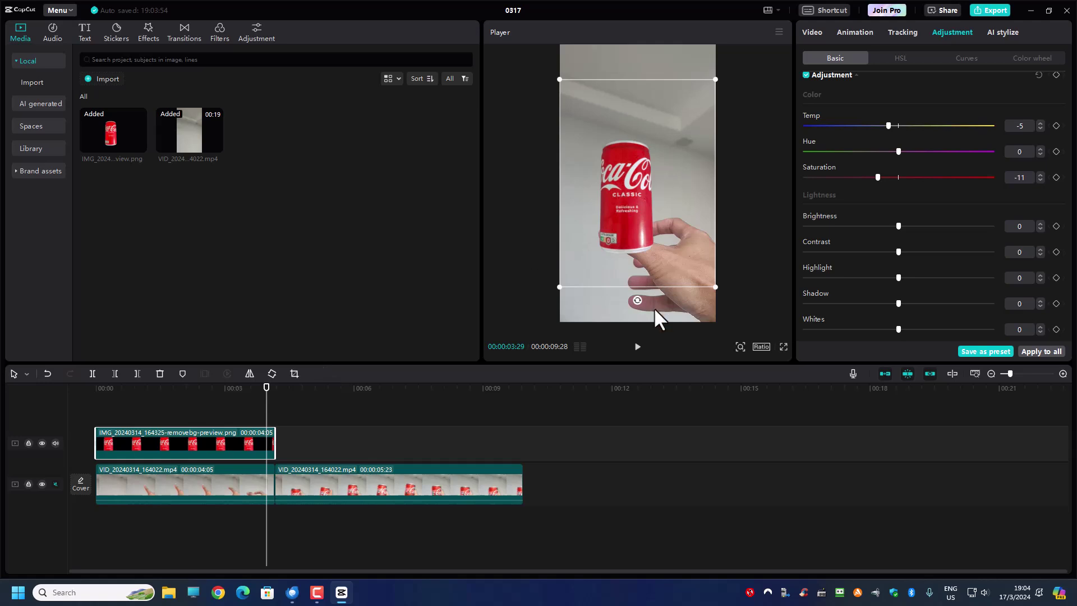
pyautogui.moveTo(267, 399); pyautogui.dragTo(286, 406)
pyautogui.moveTo(295, 411)
pyautogui.mouseDown()
pyautogui.moveTo(305, 412)
pyautogui.moveTo(296, 412)
pyautogui.mouseUp()
# - Shrink the can image to 11% and place it in the upper-left corner of the frame at about X -657, Y 1656
pyautogui.click(134, 432)
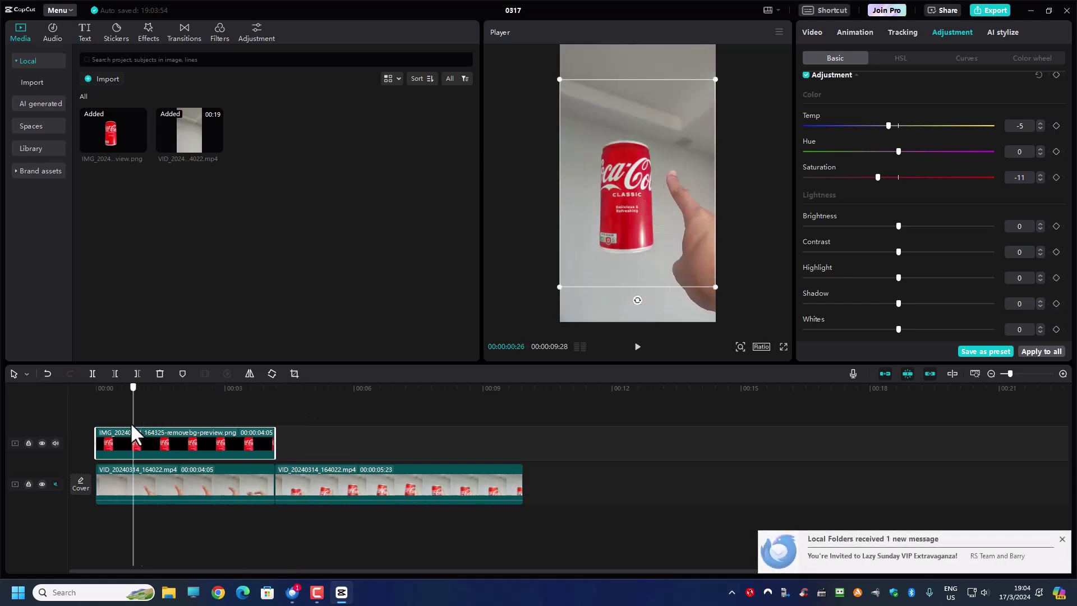
pyautogui.click(97, 429)
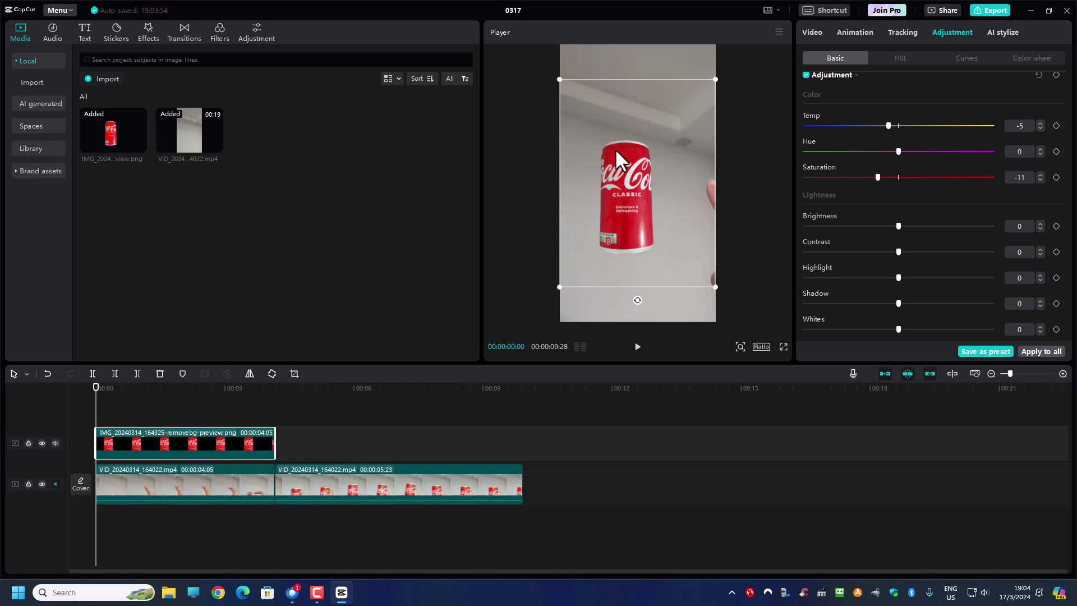
pyautogui.moveTo(561, 80); pyautogui.dragTo(679, 127)
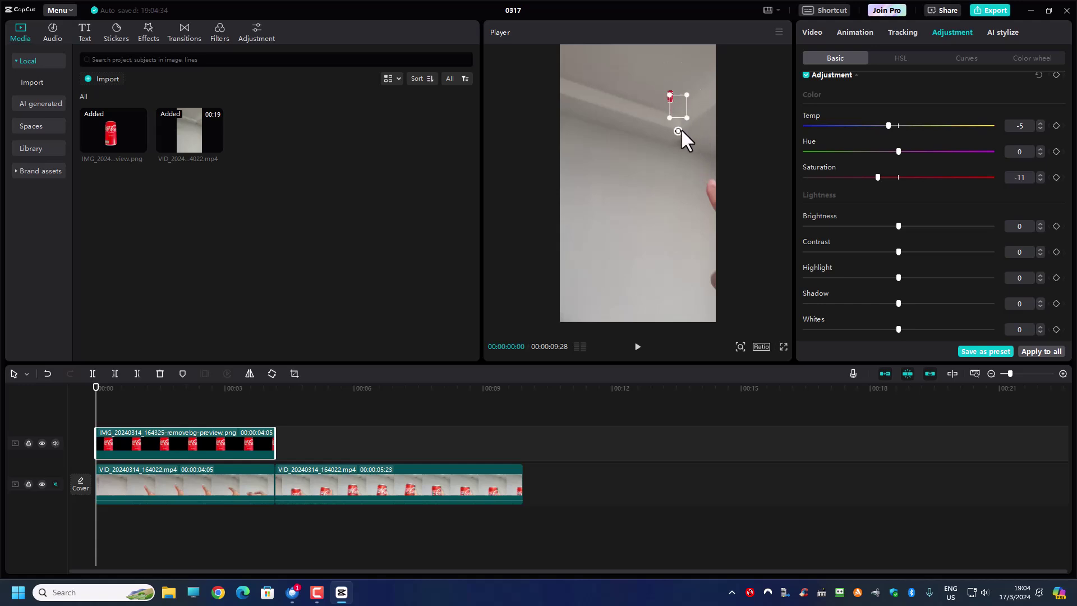
pyautogui.moveTo(704, 182); pyautogui.dragTo(667, 77)
pyautogui.click(637, 347)
pyautogui.click(637, 349)
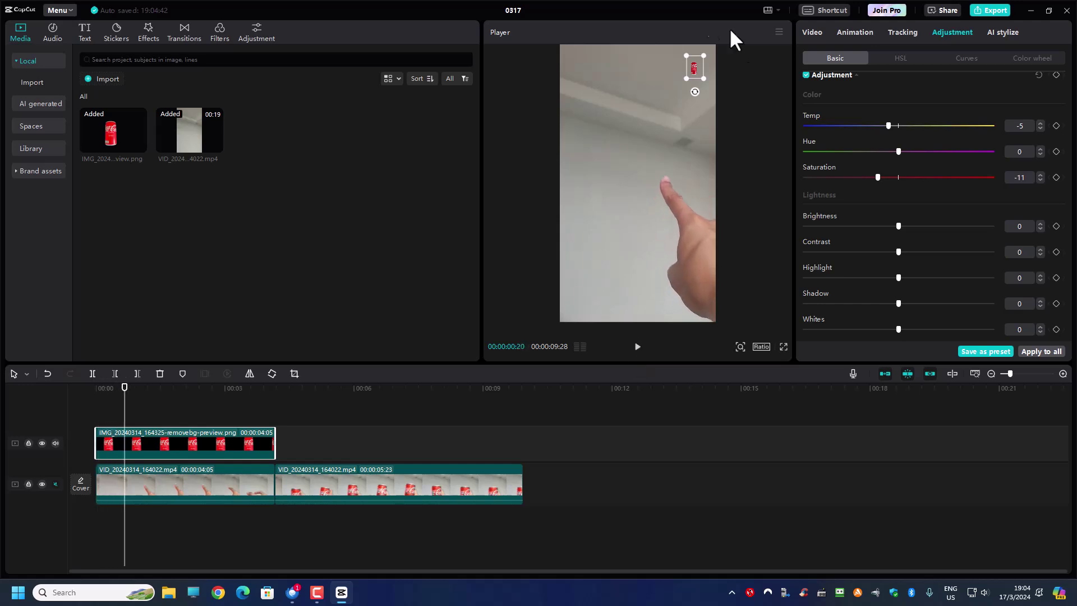
pyautogui.moveTo(694, 70); pyautogui.dragTo(584, 69)
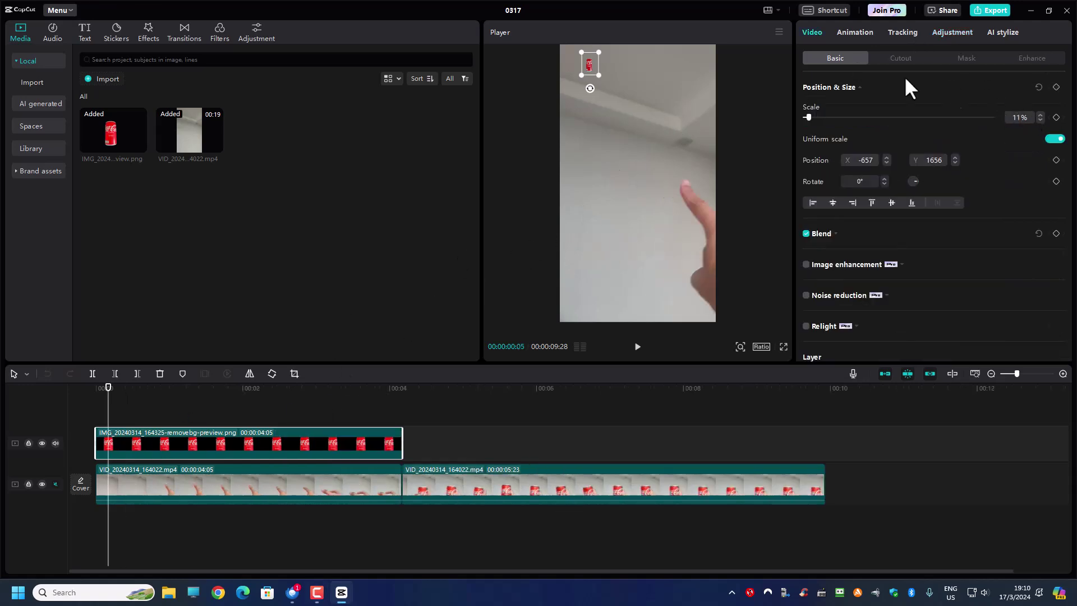
# - Add a scale keyframe to the can image at 00:00:00:05 and scrub through the following frames
pyautogui.click(1056, 118)
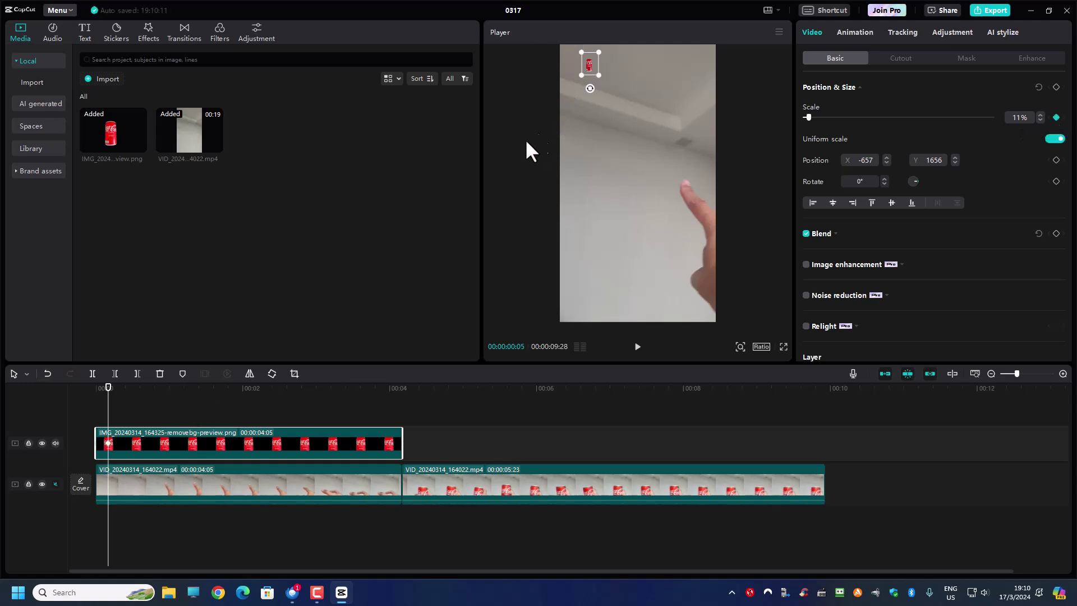
pyautogui.moveTo(111, 396); pyautogui.dragTo(132, 392)
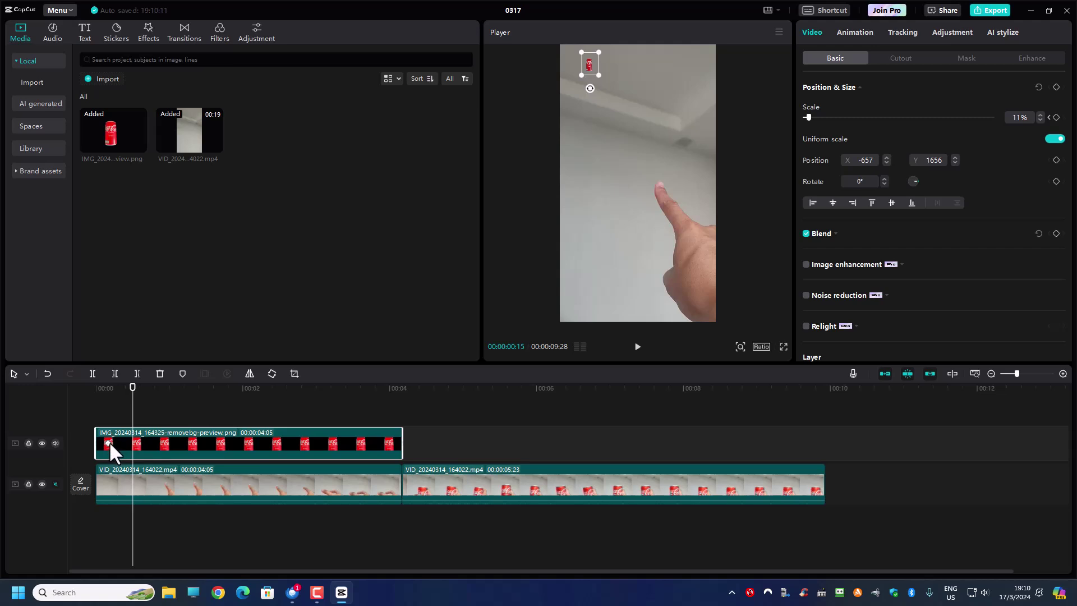
pyautogui.moveTo(132, 390); pyautogui.dragTo(108, 401)
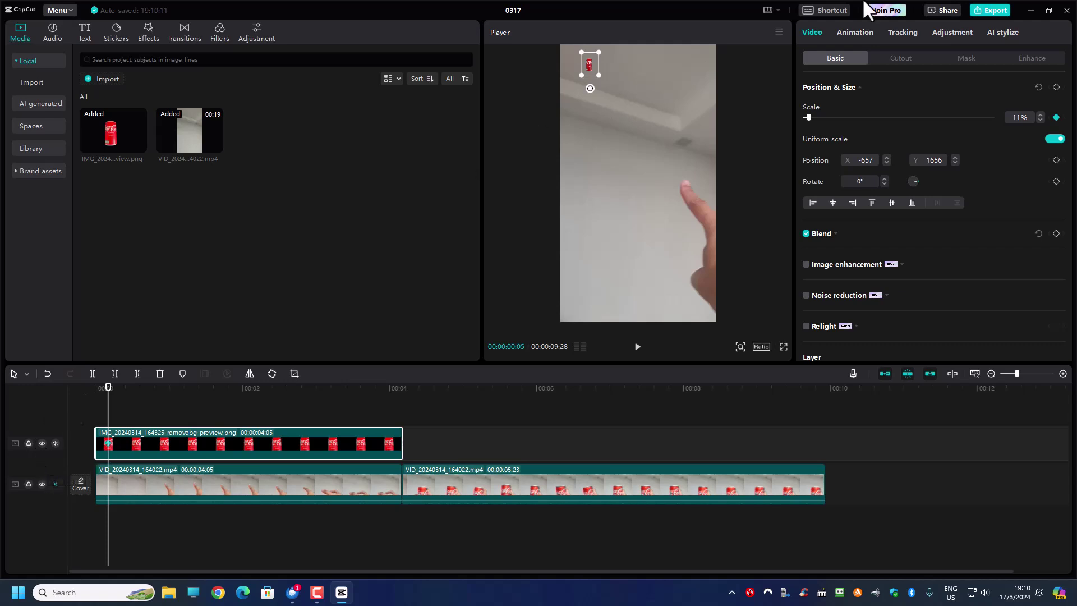
# - Browse the entrance animations and apply Rotate to the can image
pyautogui.click(855, 33)
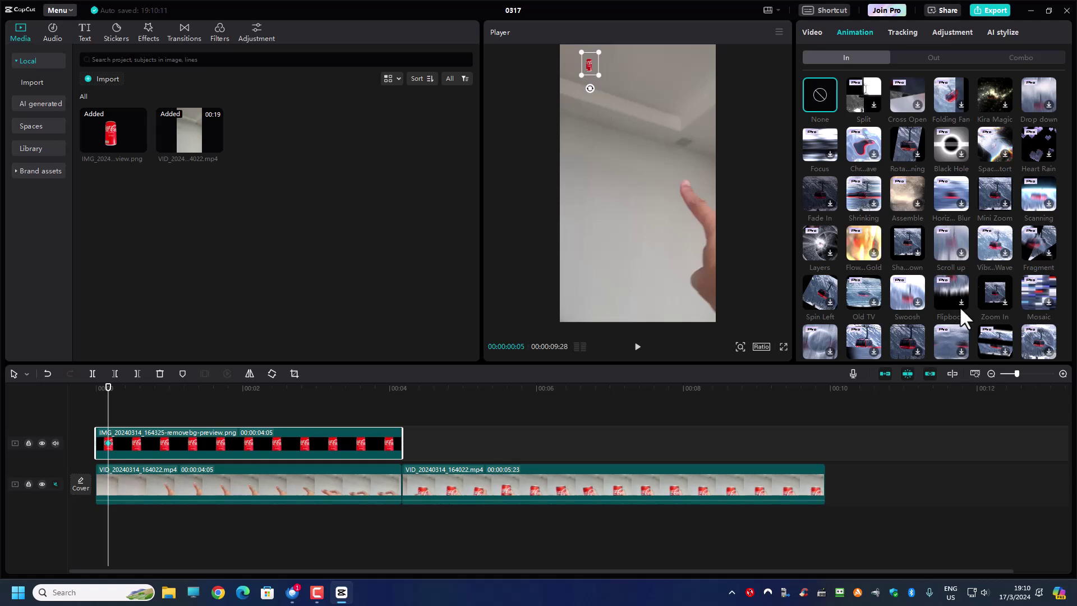
pyautogui.scroll(-2, 956, 206)
pyautogui.scroll(-1, 955, 204)
pyautogui.scroll(3, 954, 204)
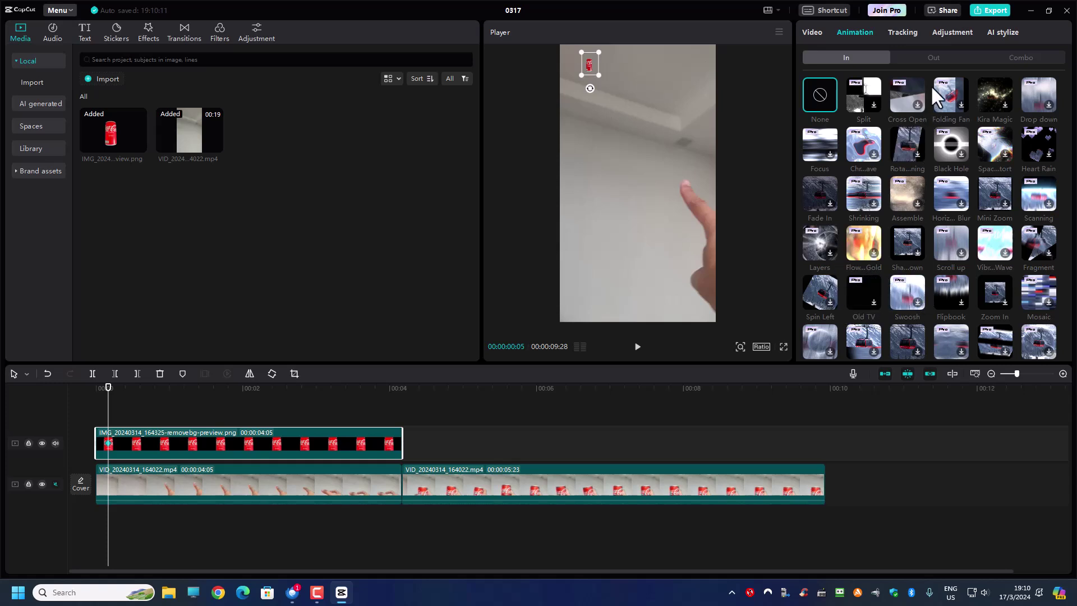
pyautogui.scroll(-5, 934, 219)
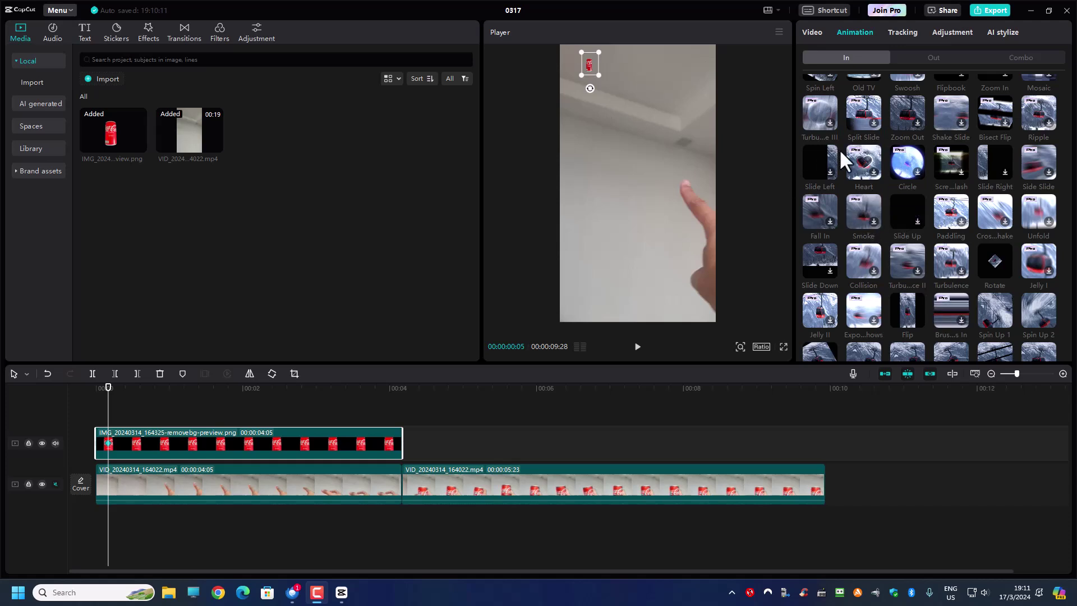
pyautogui.click(995, 264)
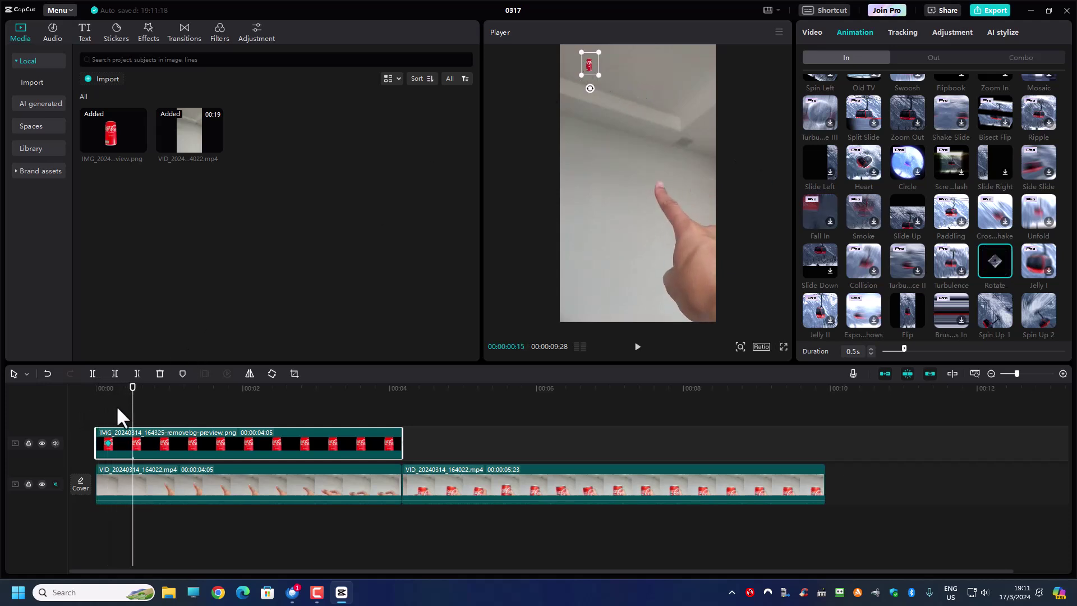
# - Add a scale keyframe at 00:00:00:15 and move the can image to about X -493, Y 1424, rotated 29°
pyautogui.click(812, 32)
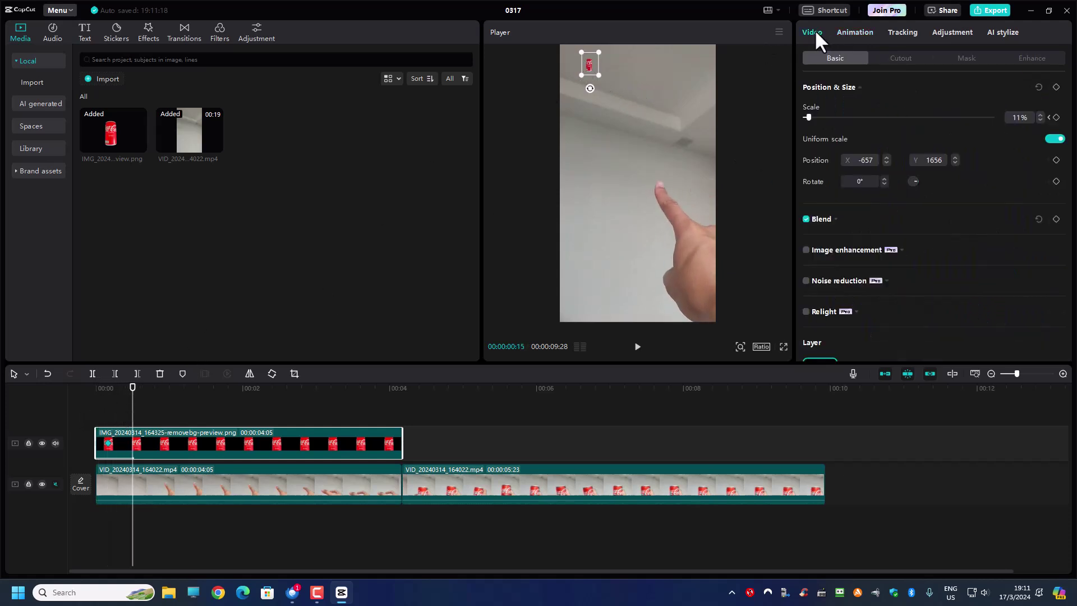
pyautogui.click(1056, 117)
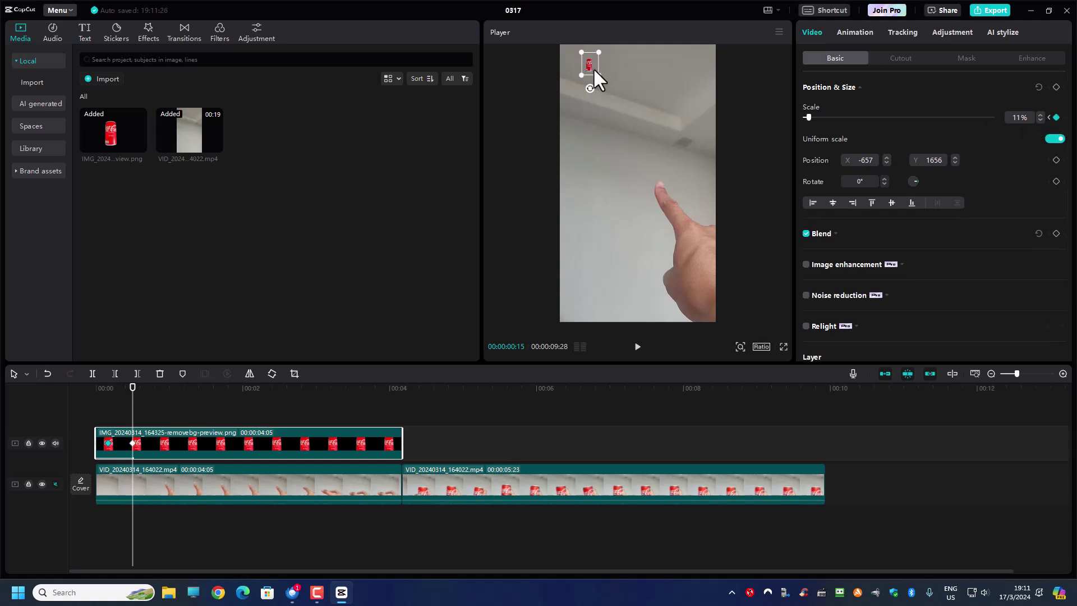
pyautogui.moveTo(602, 78); pyautogui.dragTo(585, 100)
# - Add a scale keyframe at 00:00:00:23, enlarge the can image to 18%, and move it to about X -513, Y 993, rotated 59°
pyautogui.click(152, 393)
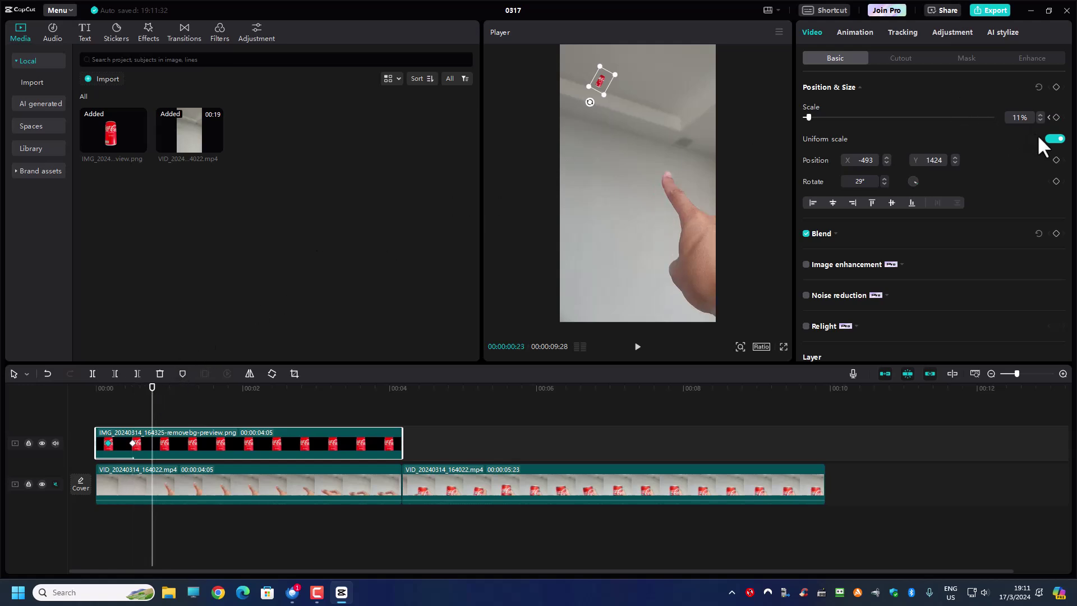
pyautogui.click(1056, 118)
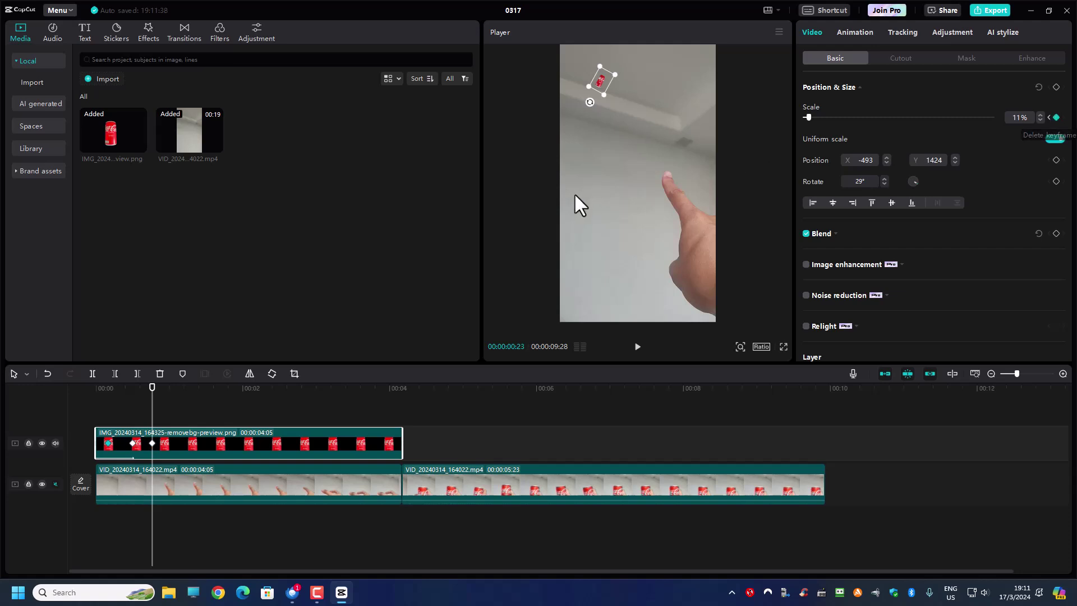
pyautogui.moveTo(604, 83); pyautogui.dragTo(593, 147)
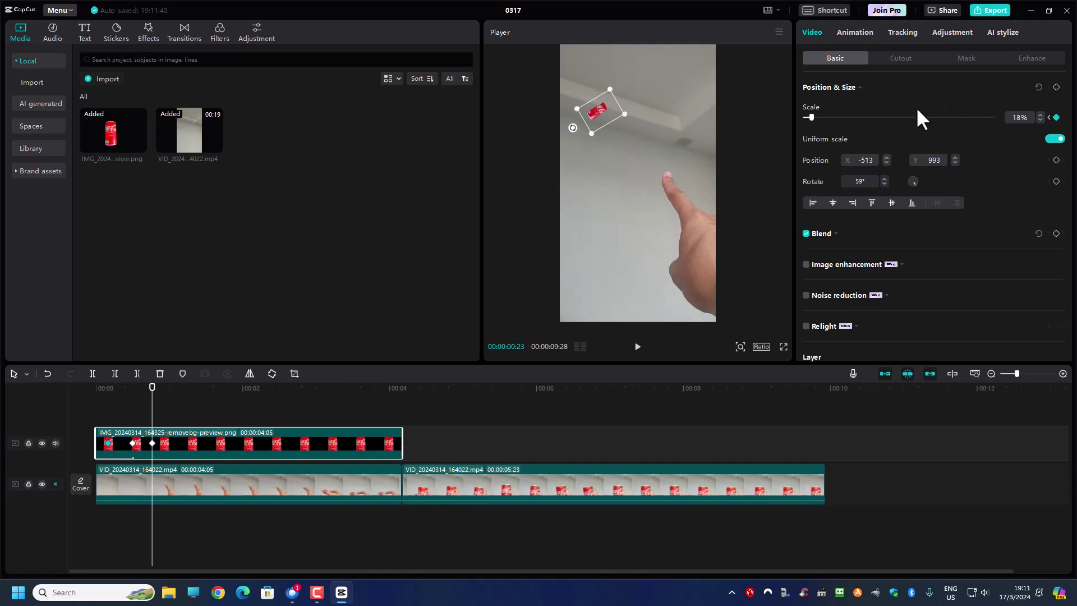
# - Add a scale keyframe at 00:00:01:11, enlarge the can image to 25%, and move it to about X -155, Y 659, rotated 106°
pyautogui.click(196, 388)
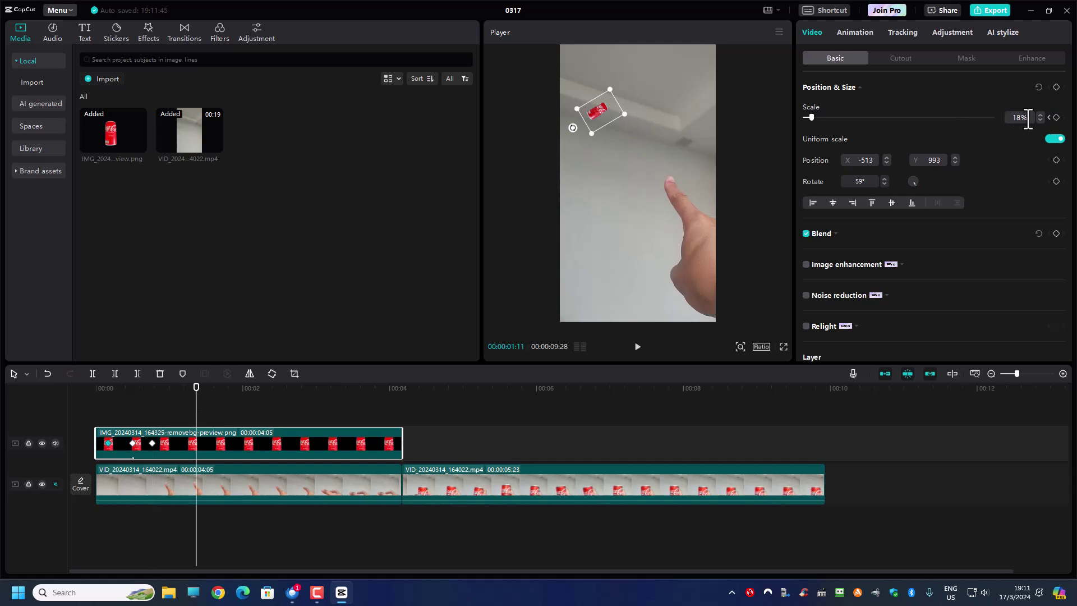
pyautogui.click(1056, 118)
pyautogui.moveTo(599, 112); pyautogui.dragTo(628, 146)
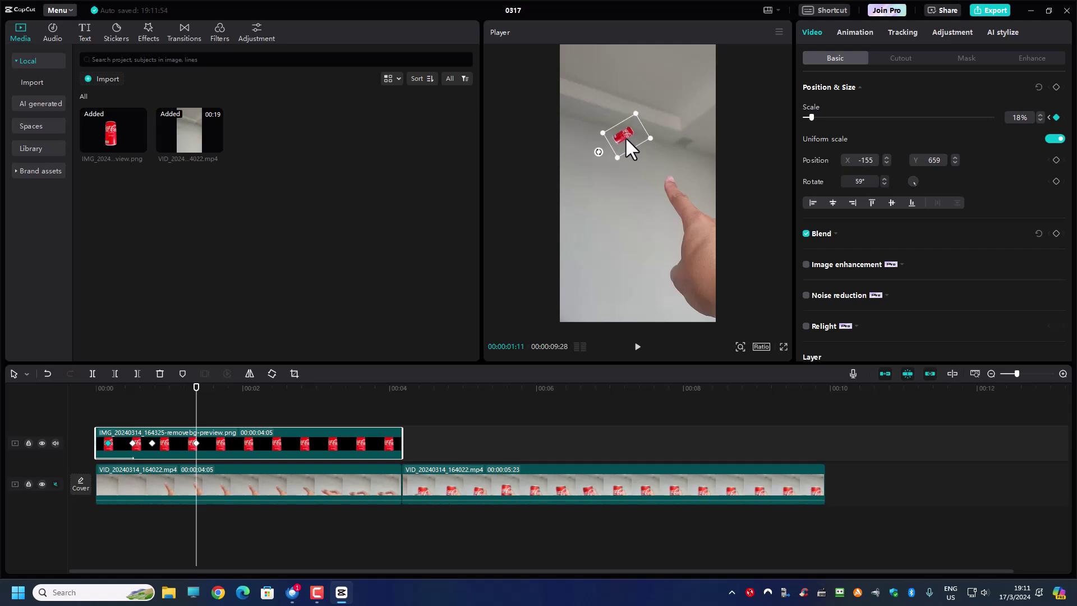
pyautogui.moveTo(650, 138); pyautogui.dragTo(579, 123)
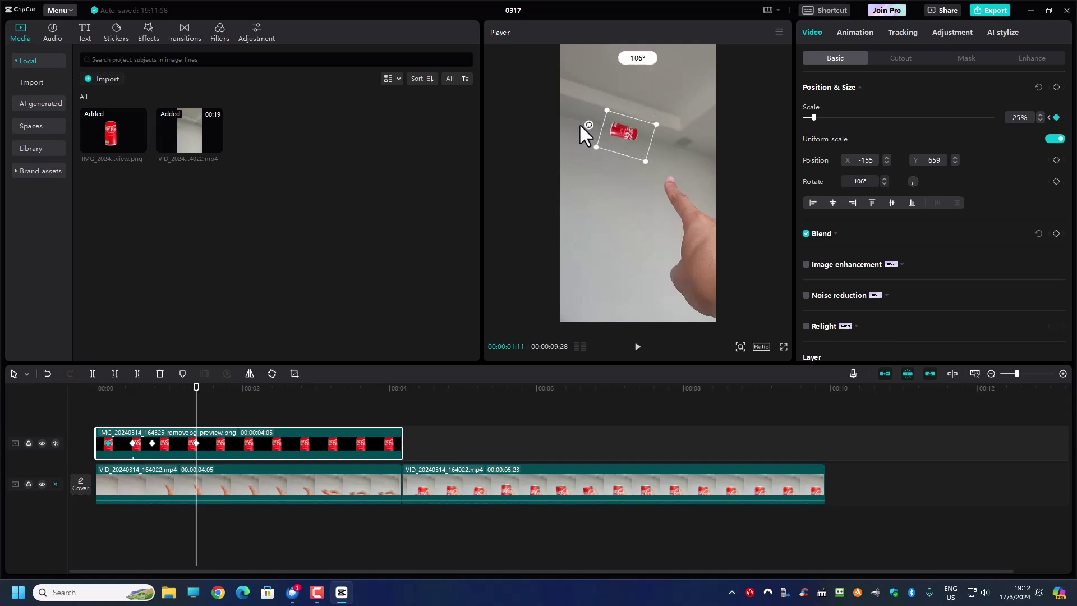
# - Add a position and size keyframe at 00:00:01:23, with the can image at 26%, about X -167, Y 438, rotated 135°
pyautogui.click(225, 387)
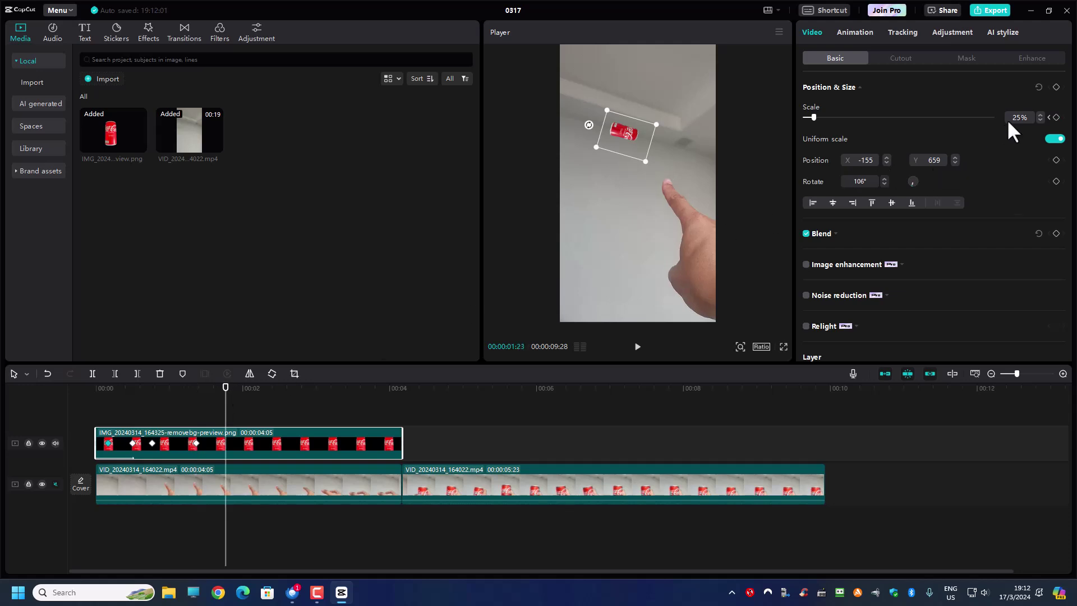
pyautogui.click(1057, 87)
pyautogui.moveTo(645, 161); pyautogui.dragTo(647, 164)
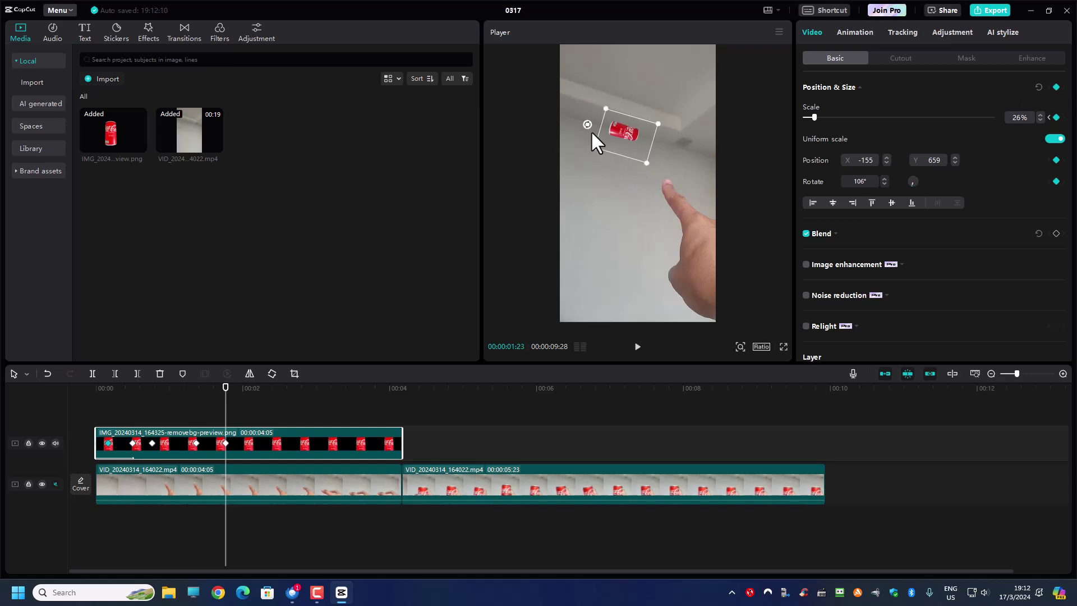
pyautogui.moveTo(588, 126); pyautogui.dragTo(642, 136)
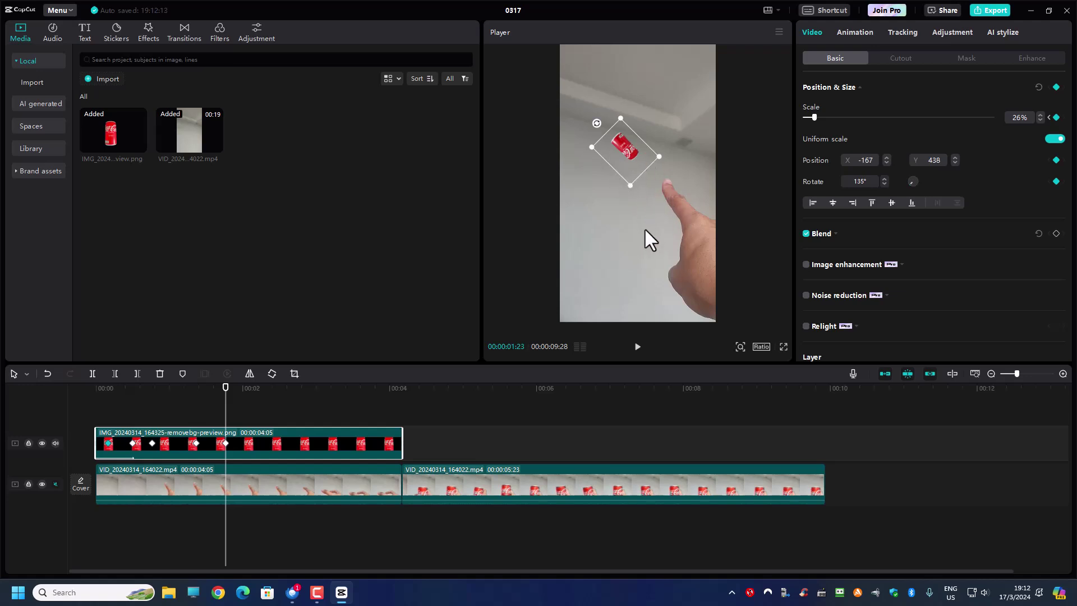
# - Add a keyframe at 00:00:02:16 and lower the can image to about X -179, Y 155, rotated 187°
pyautogui.moveTo(229, 385); pyautogui.dragTo(282, 407)
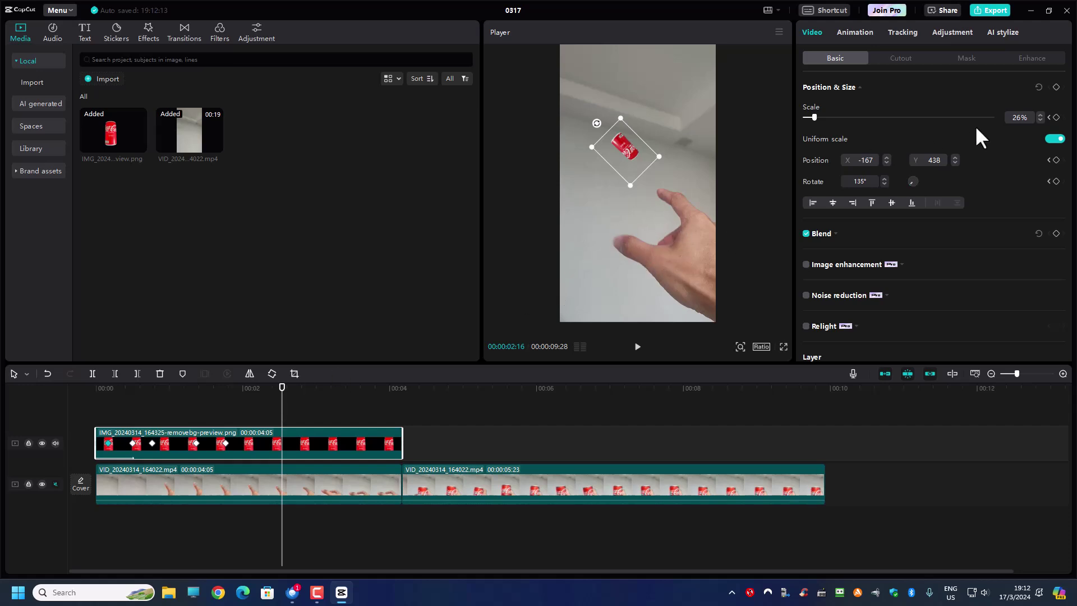
pyautogui.click(1056, 118)
pyautogui.moveTo(634, 164); pyautogui.dragTo(627, 203)
pyautogui.moveTo(597, 144); pyautogui.dragTo(627, 133)
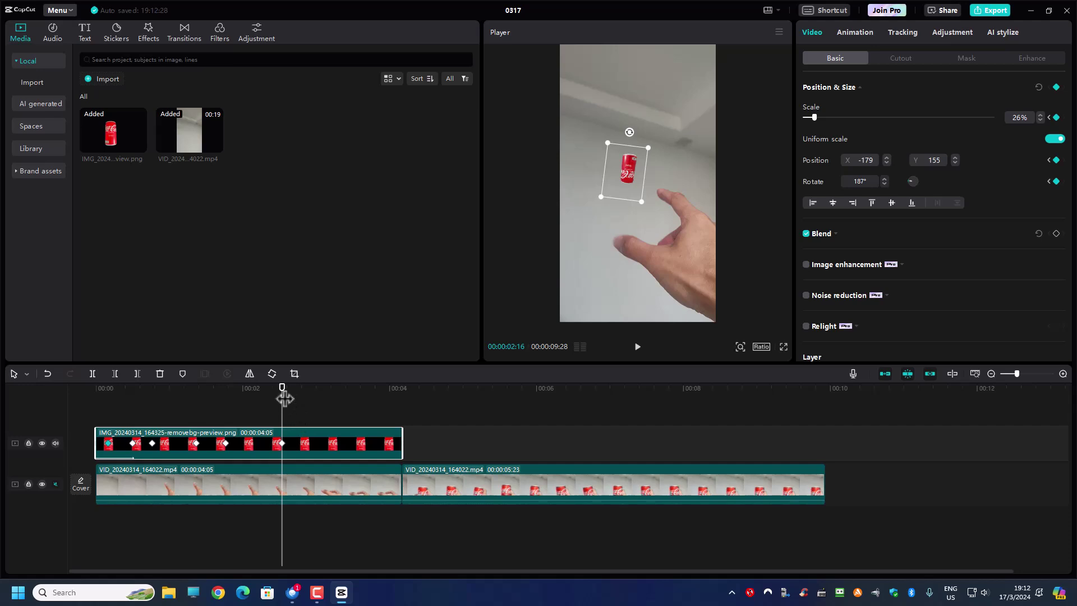
# - Add a scale keyframe at 00:00:02:28, enlarge the can image to 50%, and rotate it to about 287°
pyautogui.moveTo(284, 398); pyautogui.dragTo(311, 397)
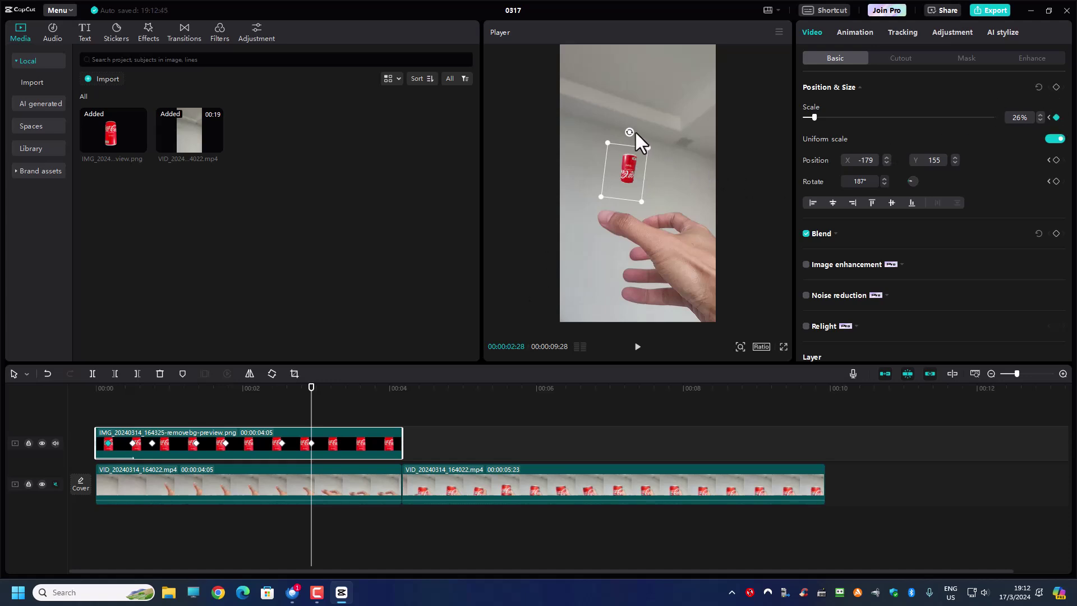
pyautogui.moveTo(632, 131); pyautogui.dragTo(665, 231)
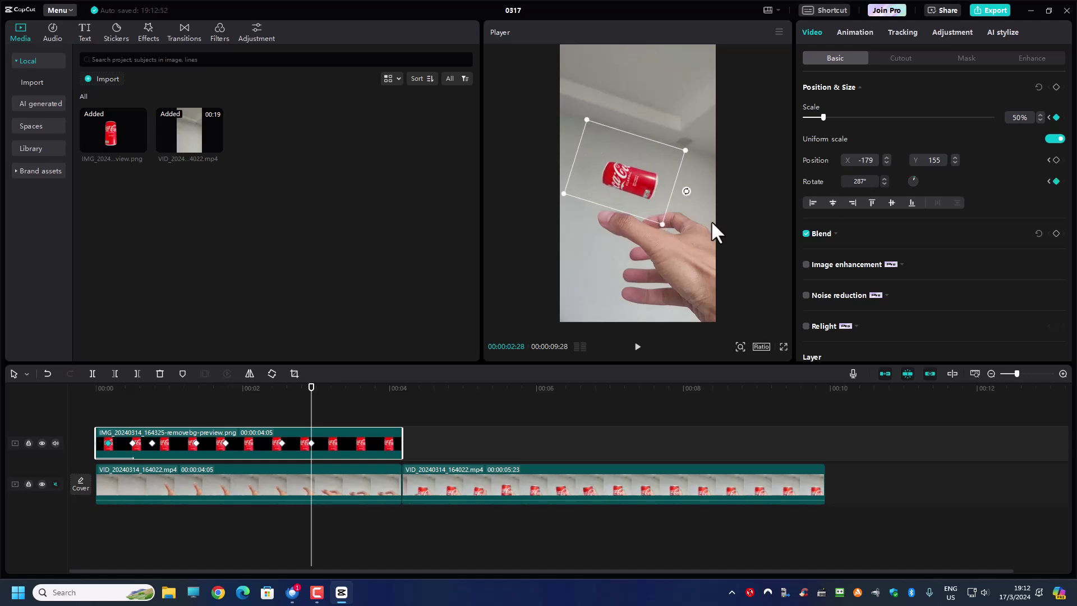
# - Add a position and size keyframe at 00:00:03:15, placing the can image on the hand at 81%, about X 326, Y 140, rotated 360°
pyautogui.click(326, 391)
pyautogui.moveTo(345, 395); pyautogui.dragTo(352, 396)
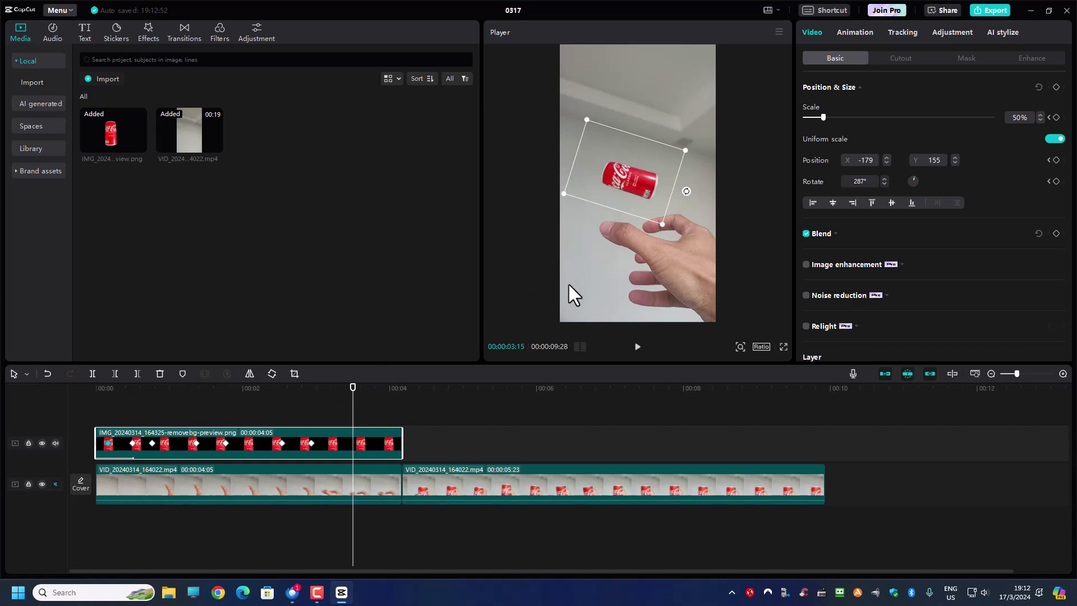
pyautogui.moveTo(688, 191); pyautogui.dragTo(627, 243)
pyautogui.click(1056, 87)
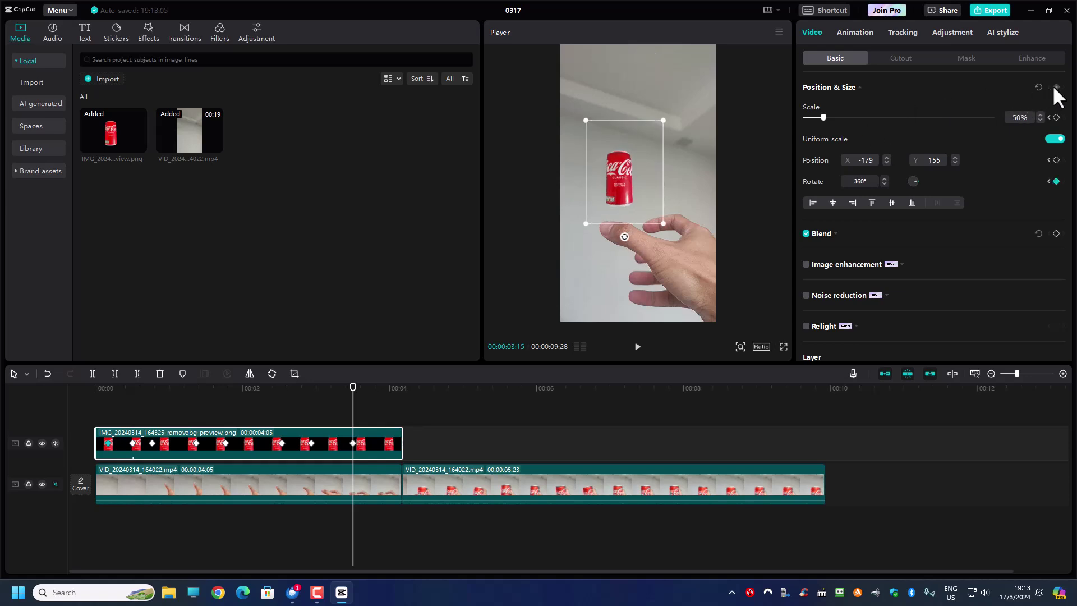
pyautogui.moveTo(634, 161); pyautogui.dragTo(653, 169)
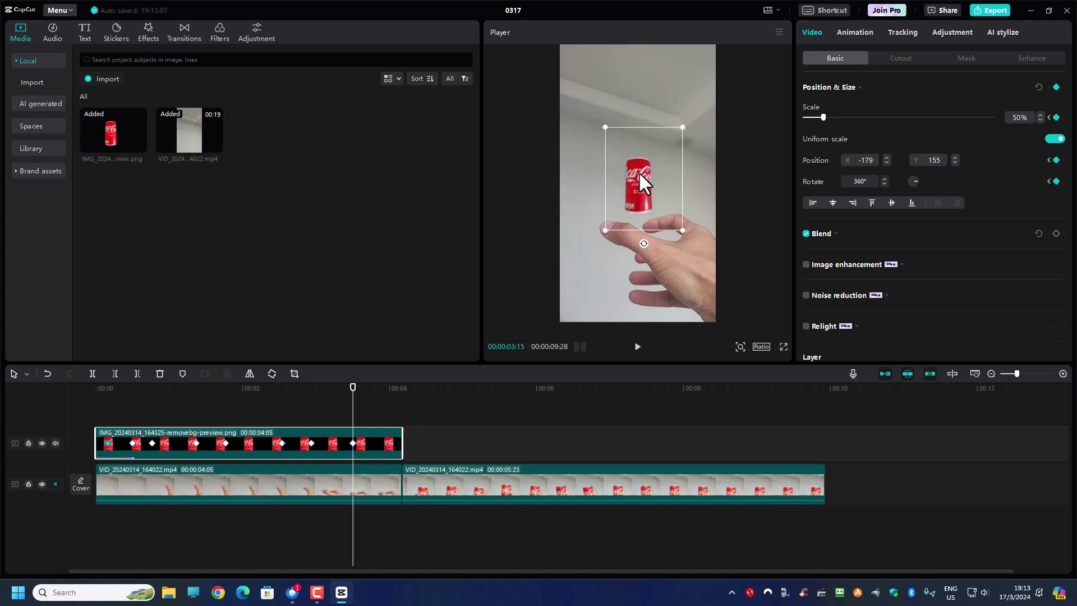
pyautogui.moveTo(683, 232); pyautogui.dragTo(718, 263)
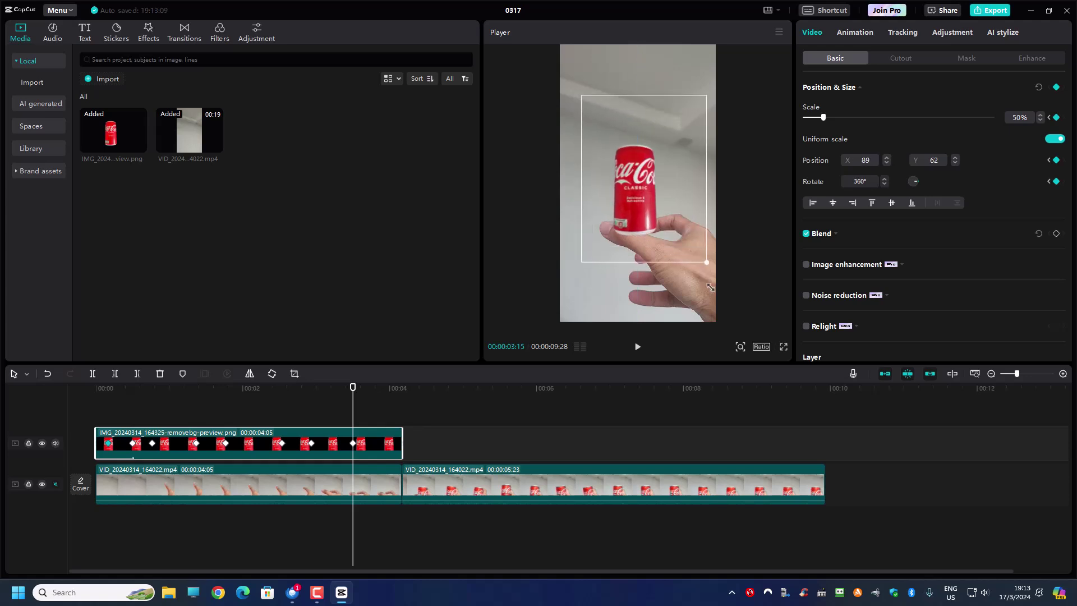
pyautogui.moveTo(658, 203); pyautogui.dragTo(660, 193)
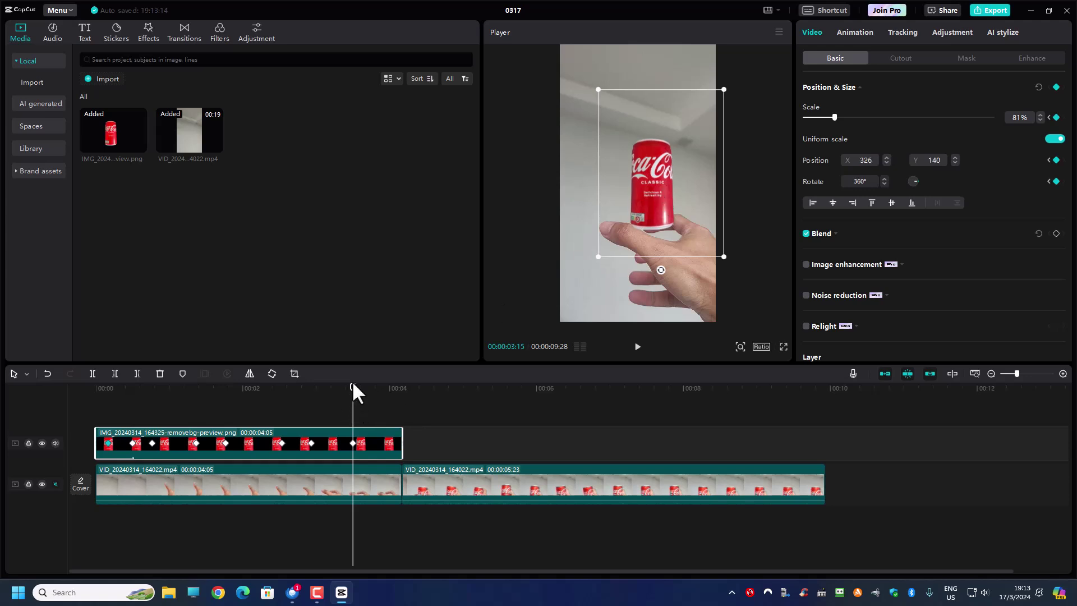
# - Mute the can image's track and play the can animation from the beginning
pyautogui.moveTo(351, 387); pyautogui.dragTo(56, 390)
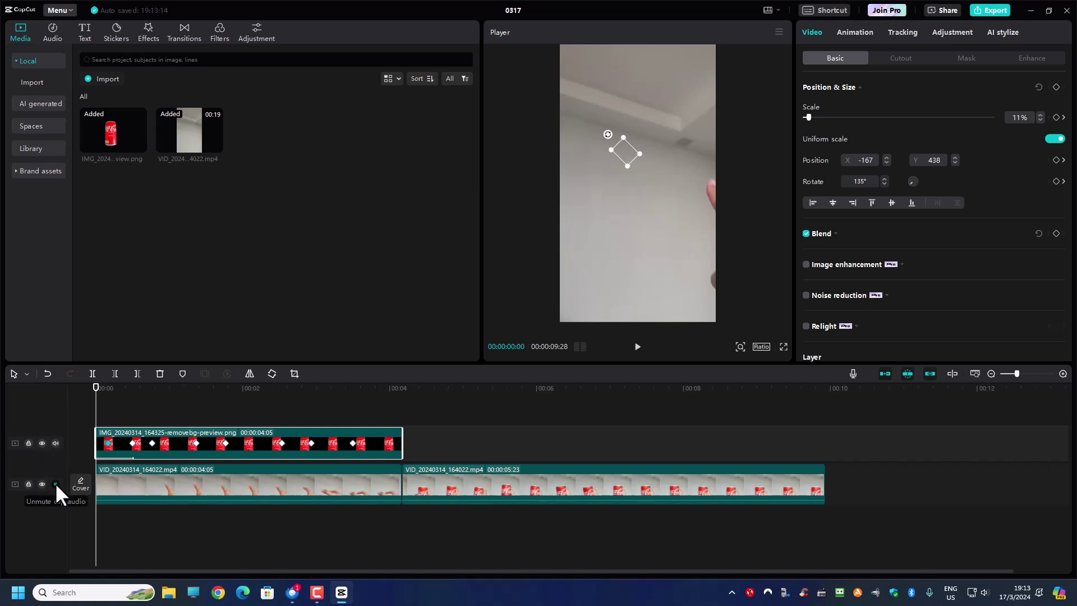
pyautogui.click(55, 443)
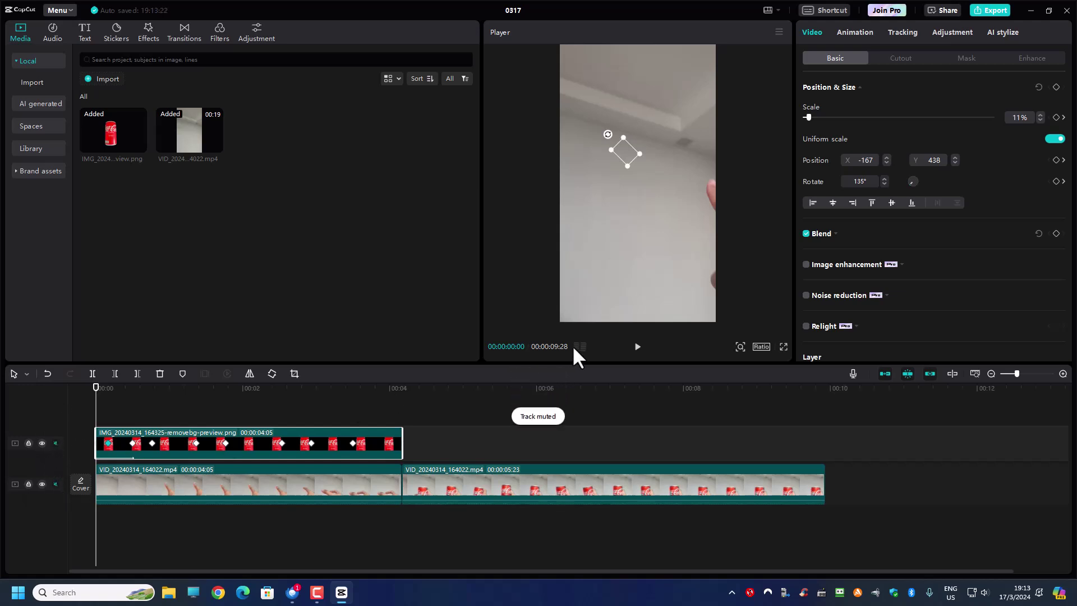
pyautogui.click(637, 349)
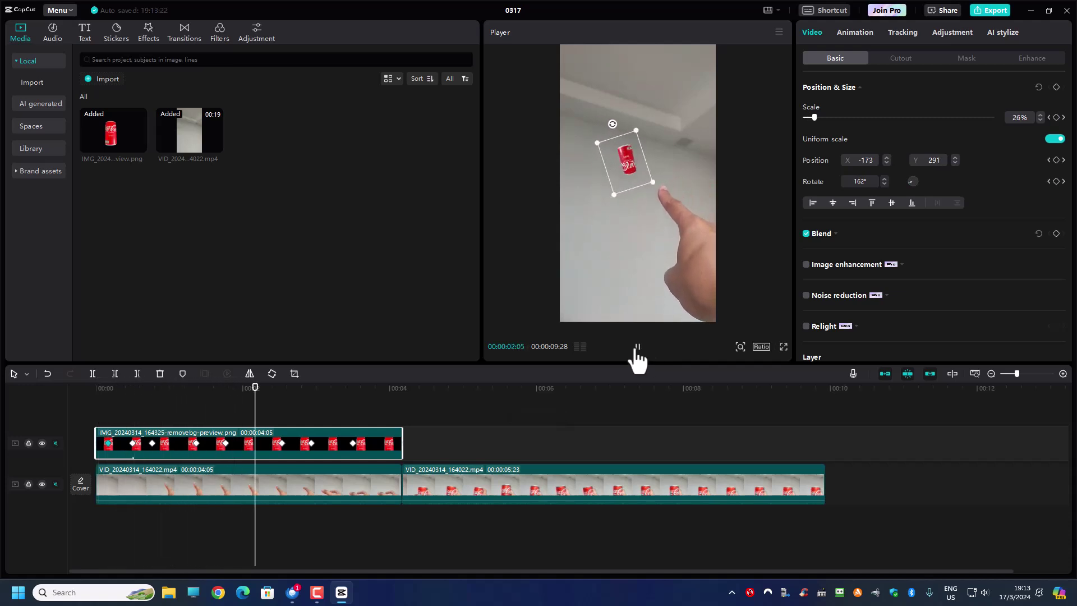
pyautogui.click(637, 349)
pyautogui.moveTo(100, 387); pyautogui.dragTo(75, 384)
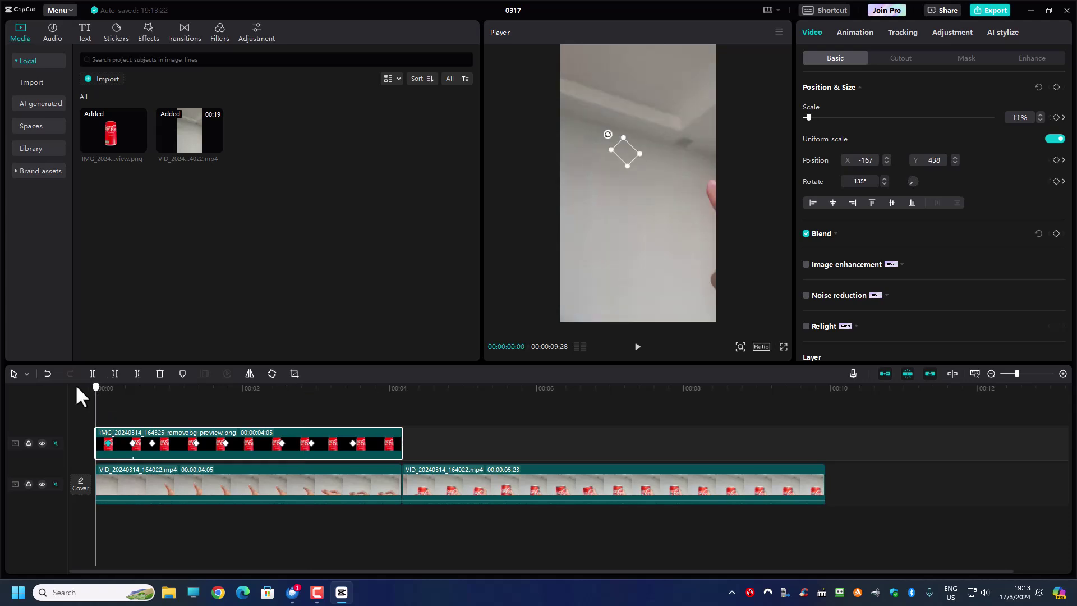
pyautogui.click(636, 348)
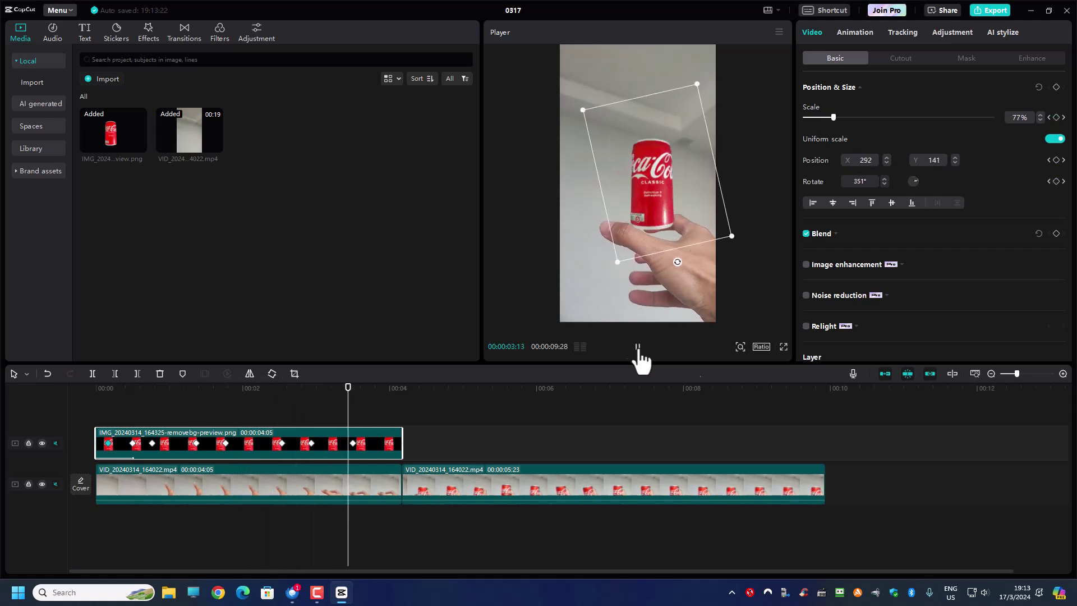
pyautogui.click(637, 347)
# - Add a position keyframe at 00:00:00:00 with the can image at about X -668, Y 1520, and play the animation through
pyautogui.click(511, 394)
pyautogui.moveTo(453, 393); pyautogui.dragTo(96, 393)
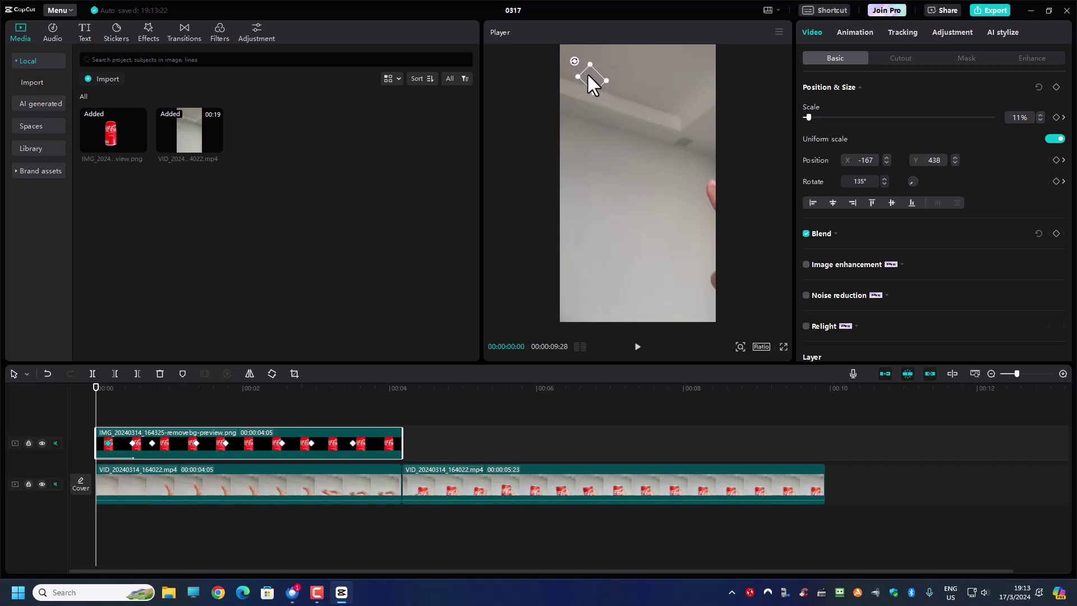
pyautogui.moveTo(587, 72); pyautogui.dragTo(586, 70)
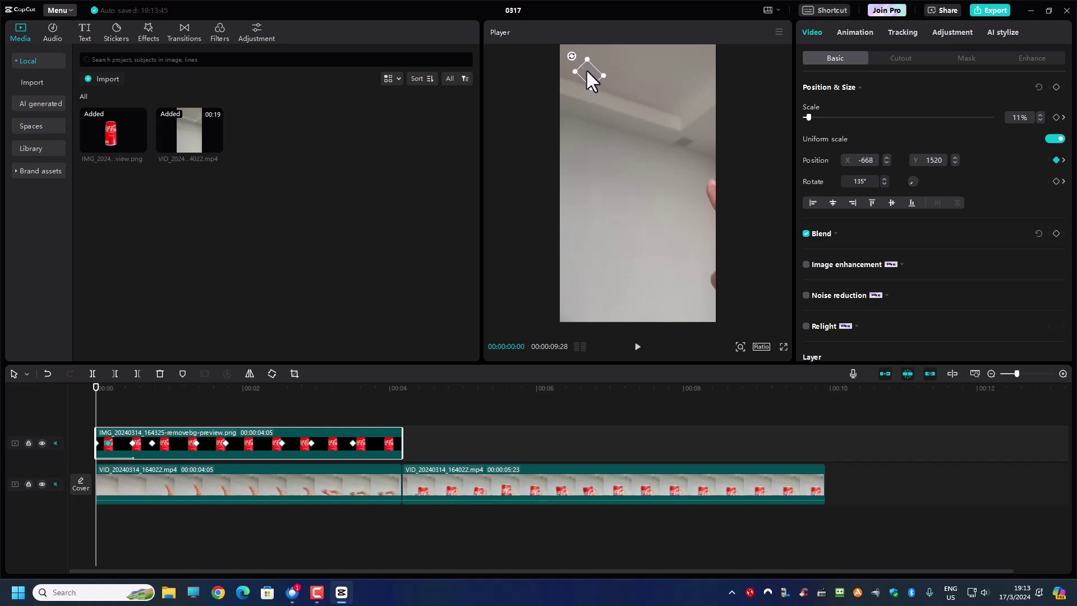
pyautogui.click(637, 348)
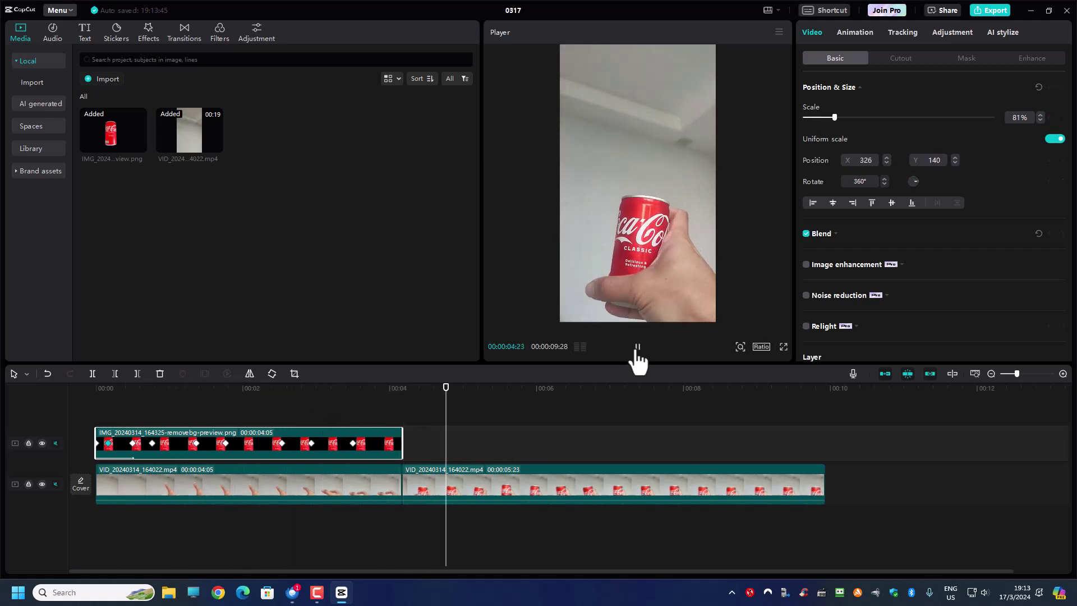
pyautogui.click(637, 347)
# - Split the first hand video clip at 00:00:03:15
pyautogui.click(357, 385)
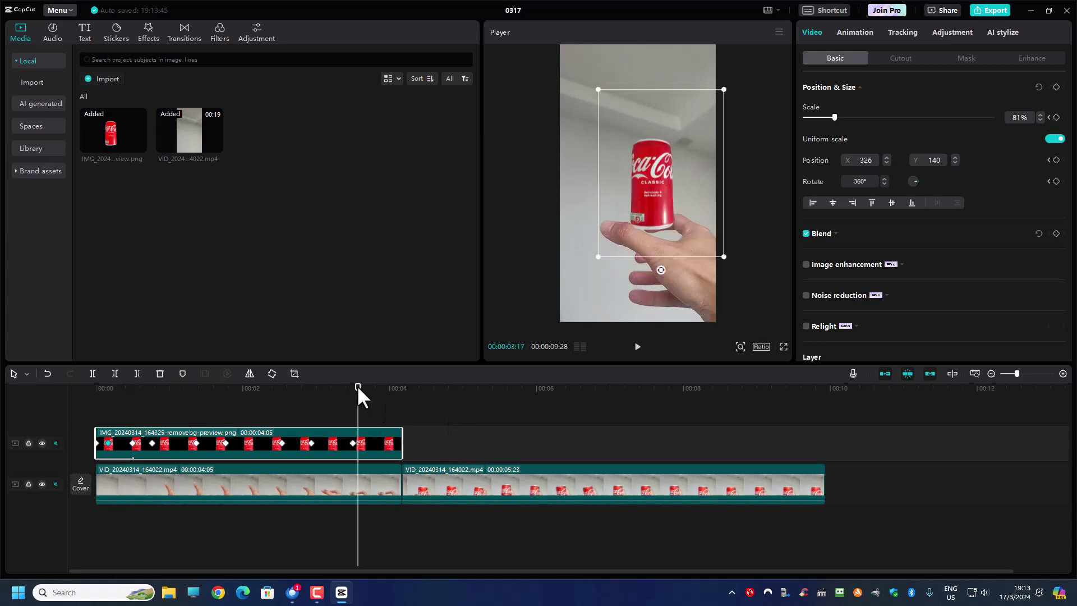
pyautogui.moveTo(358, 395)
pyautogui.mouseDown()
pyautogui.moveTo(431, 392)
pyautogui.moveTo(352, 402)
pyautogui.mouseUp()
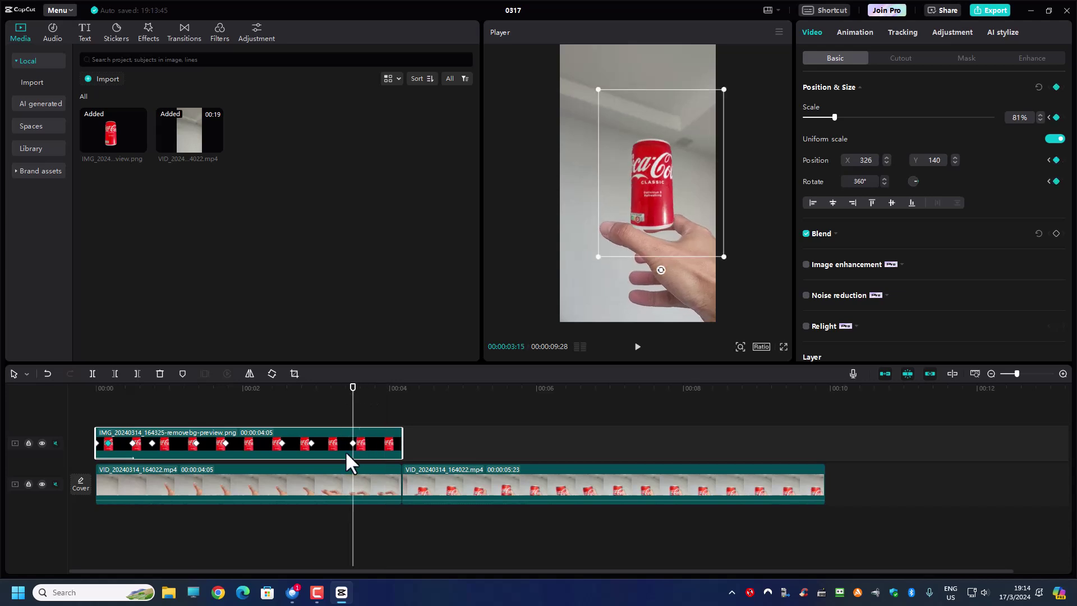
pyautogui.click(364, 485)
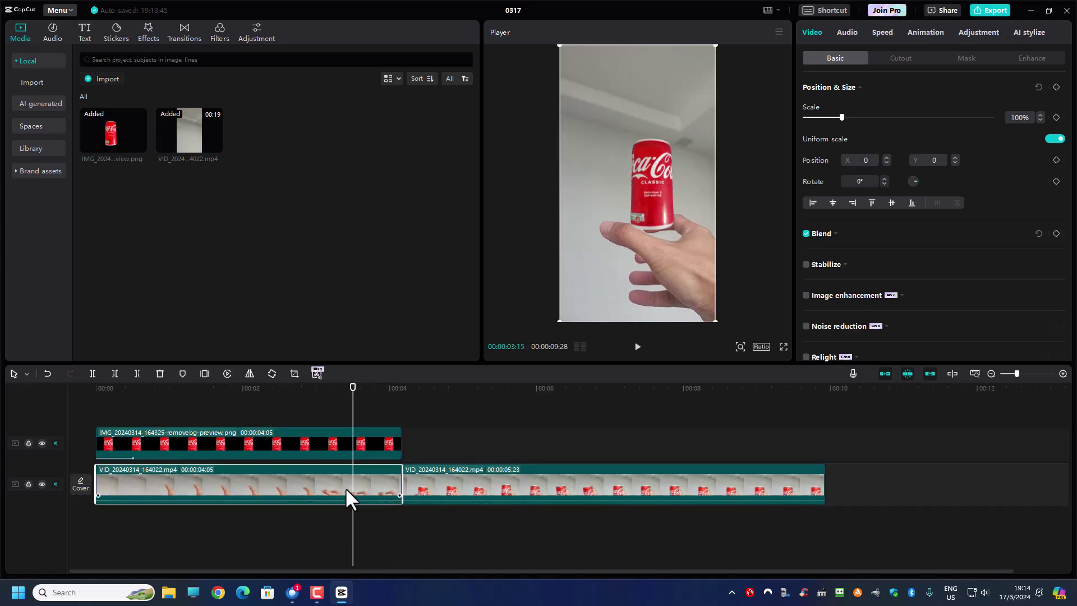
pyautogui.click(91, 374)
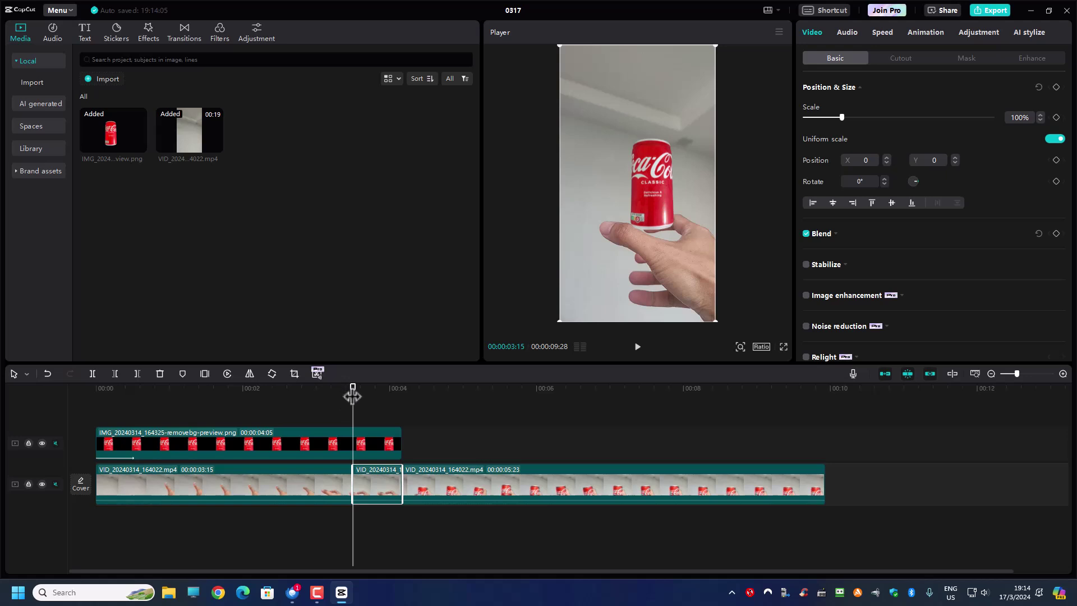
# - Set the short hand video segment after the split to 2.0x speed and play back the catch
pyautogui.moveTo(353, 396)
pyautogui.mouseDown()
pyautogui.moveTo(442, 394)
pyautogui.moveTo(373, 403)
pyautogui.mouseUp()
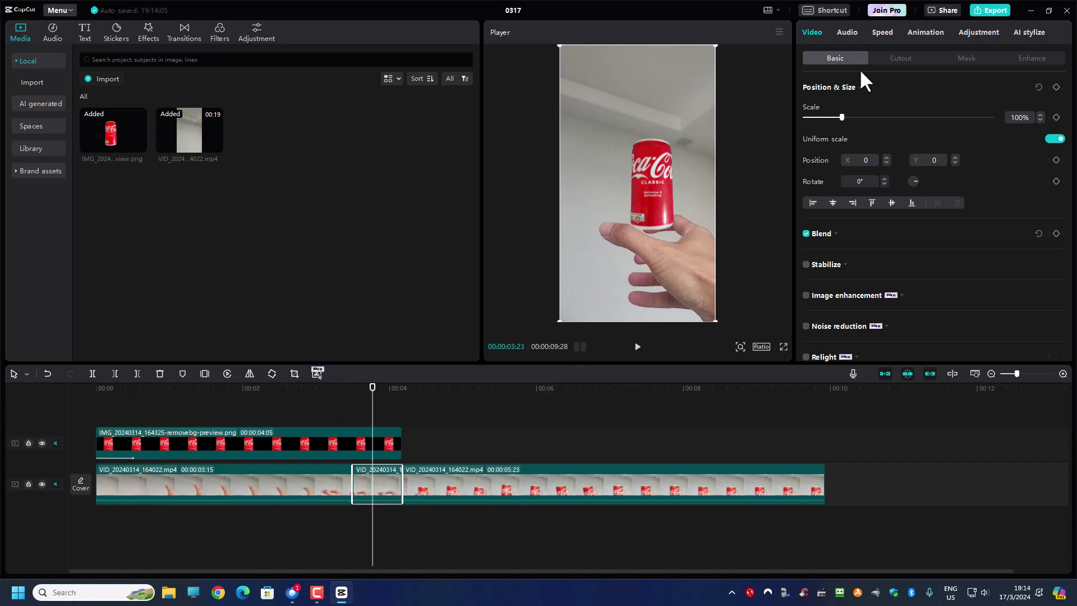
pyautogui.click(890, 32)
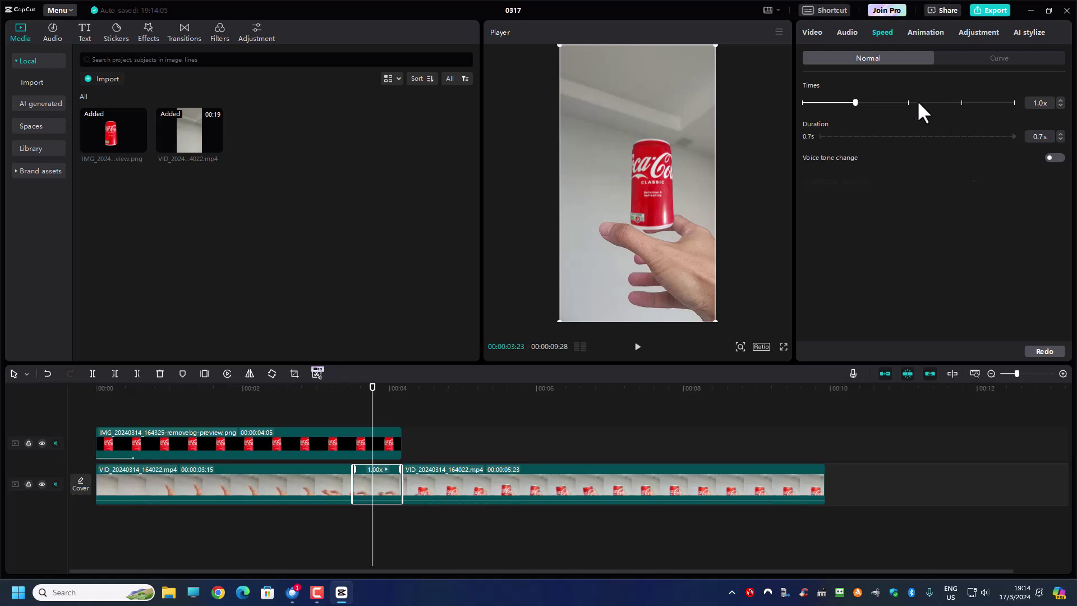
pyautogui.moveTo(908, 102); pyautogui.dragTo(904, 102)
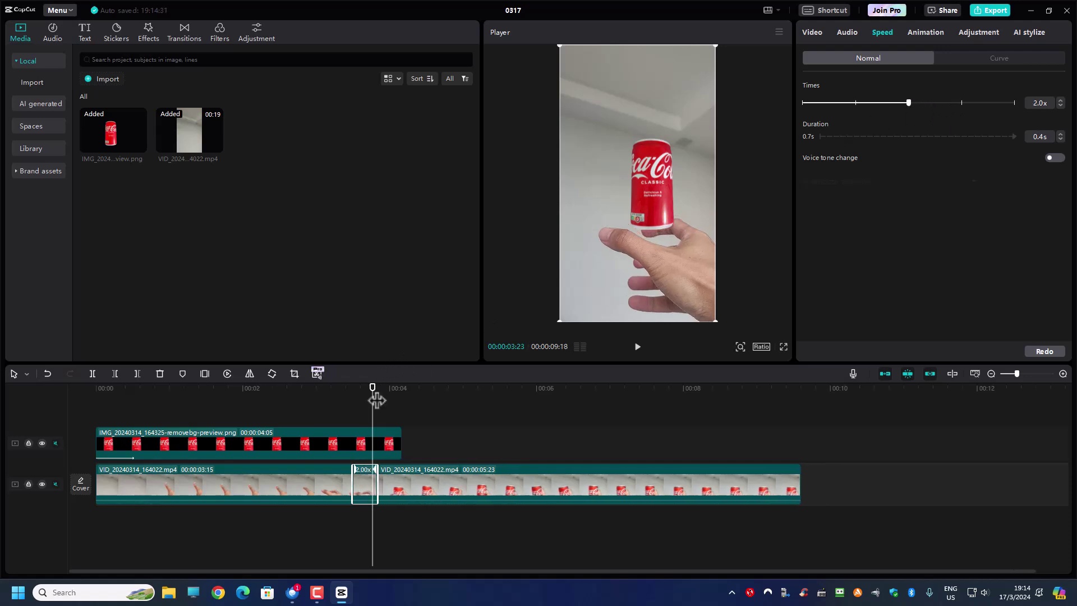
pyautogui.moveTo(376, 400); pyautogui.dragTo(340, 407)
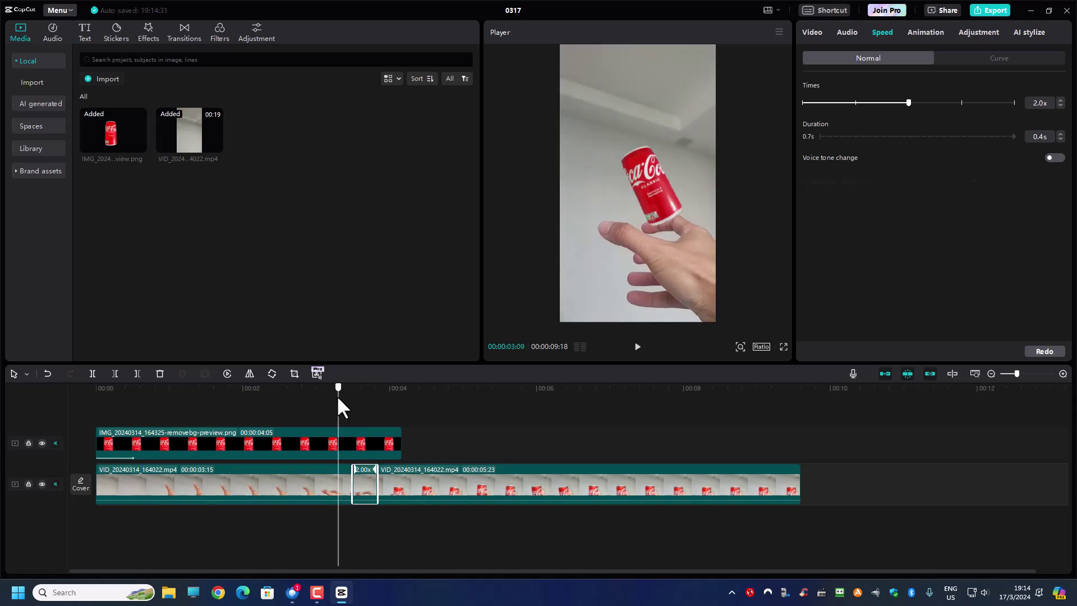
pyautogui.click(637, 347)
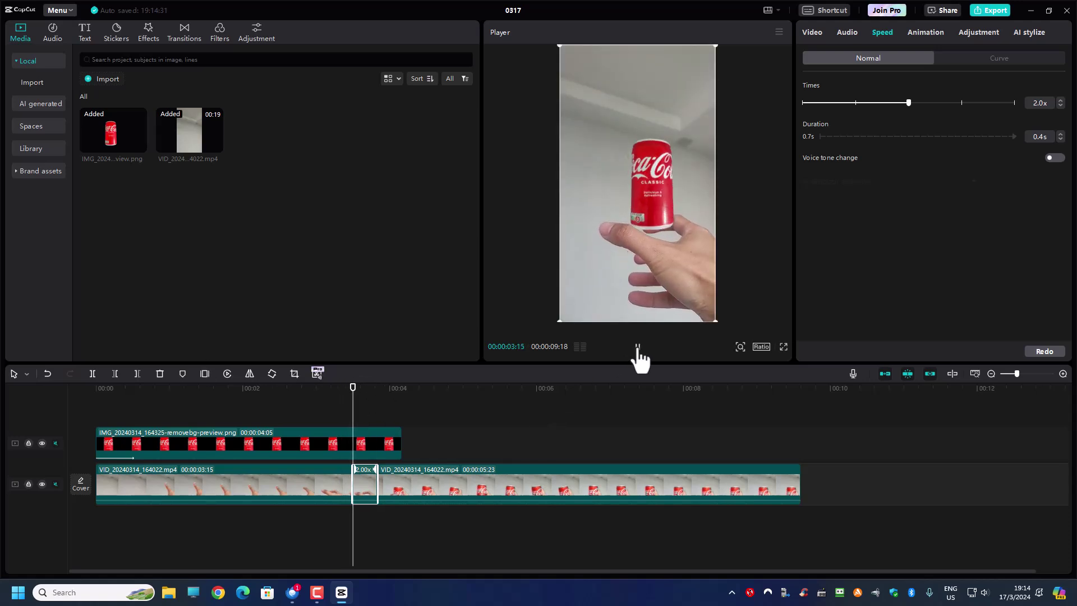
pyautogui.click(637, 346)
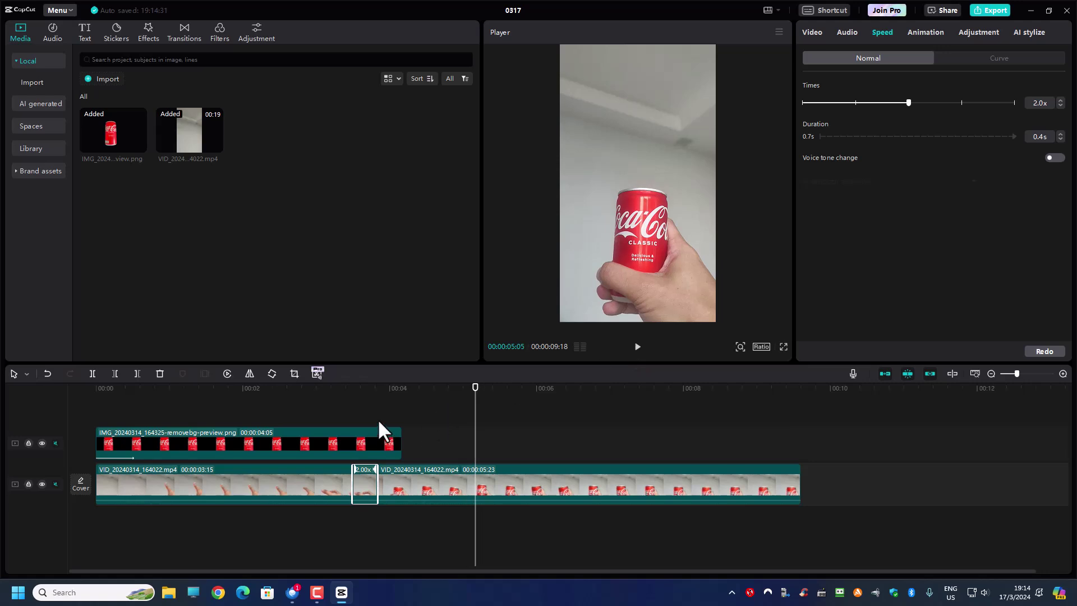
# - Trim the end of the can image clip to a duration of 00:00:03:23
pyautogui.moveTo(472, 394); pyautogui.dragTo(387, 402)
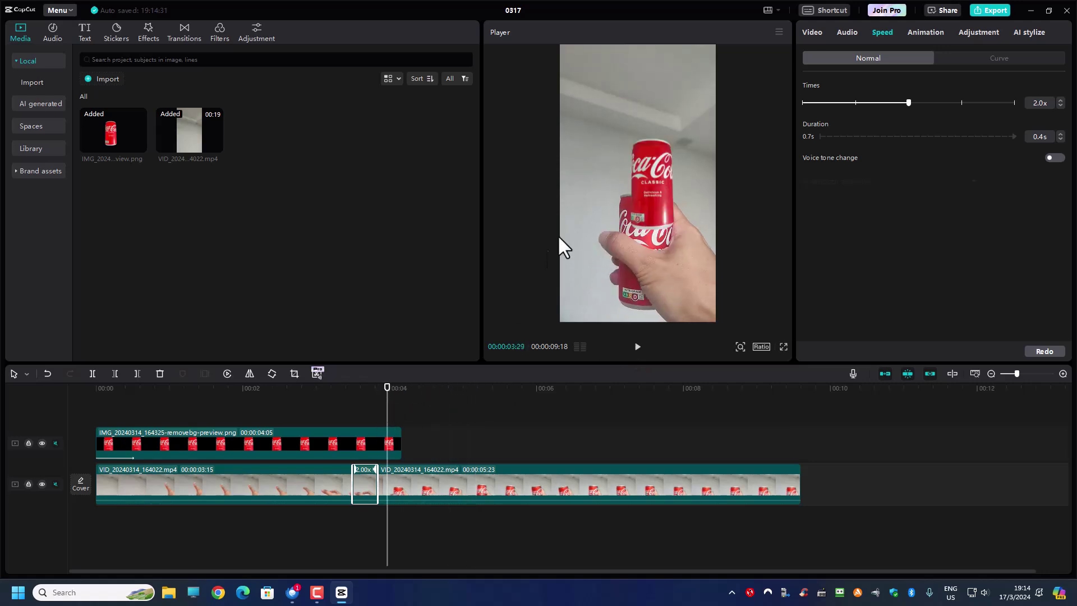
pyautogui.moveTo(399, 438)
pyautogui.mouseDown()
pyautogui.moveTo(369, 440)
pyautogui.moveTo(362, 403)
pyautogui.moveTo(377, 414)
pyautogui.moveTo(379, 443)
pyautogui.mouseUp()
pyautogui.click(362, 404)
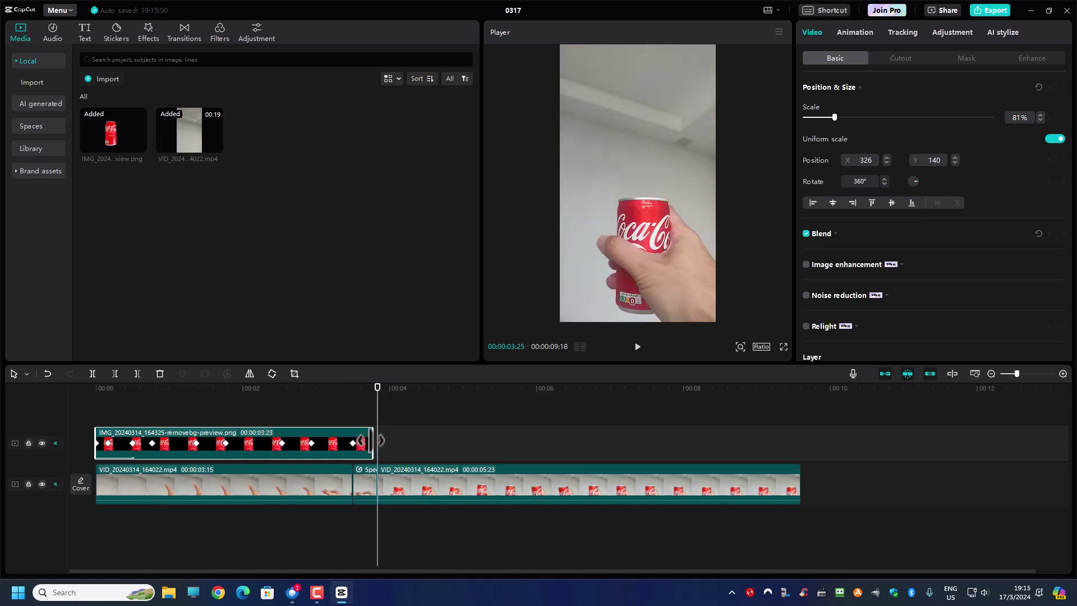
# - Play back and scrub around the catch to check the change from the can image to the real can
pyautogui.moveTo(373, 393); pyautogui.dragTo(343, 399)
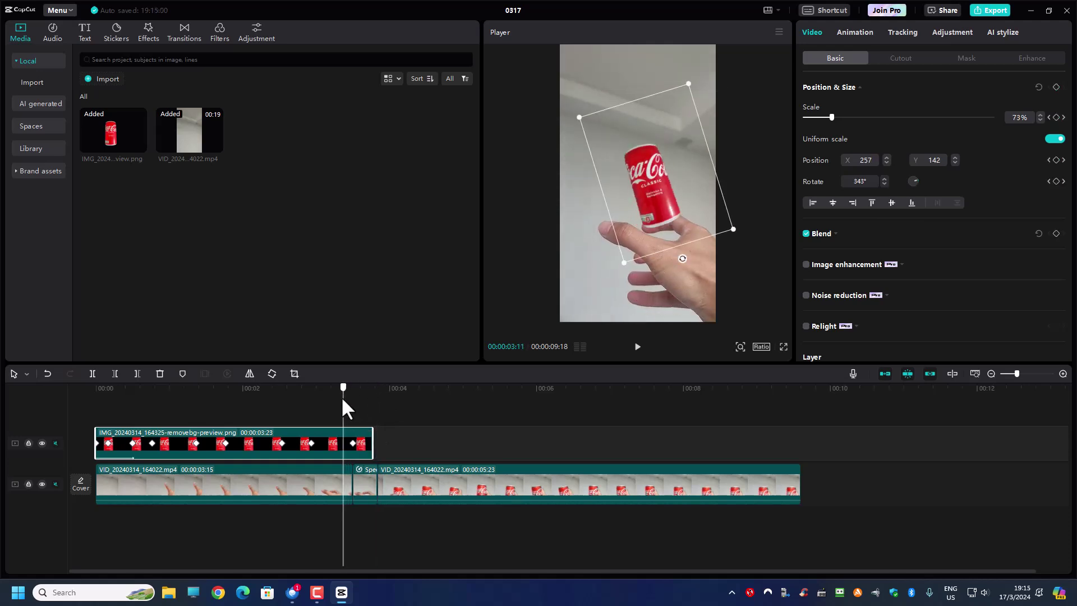
pyautogui.click(637, 346)
pyautogui.click(638, 347)
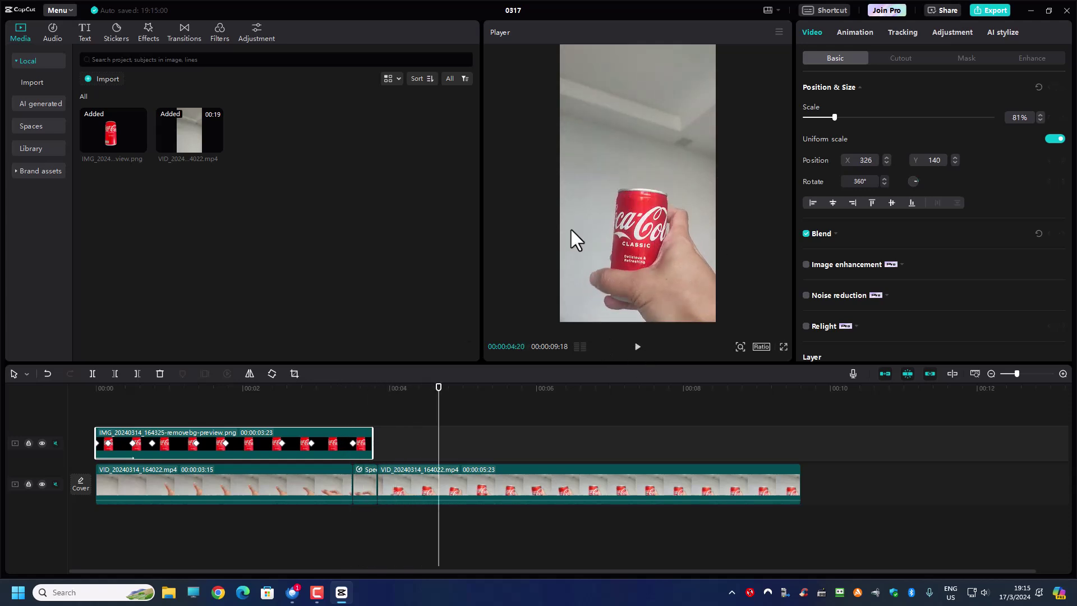
pyautogui.click(332, 394)
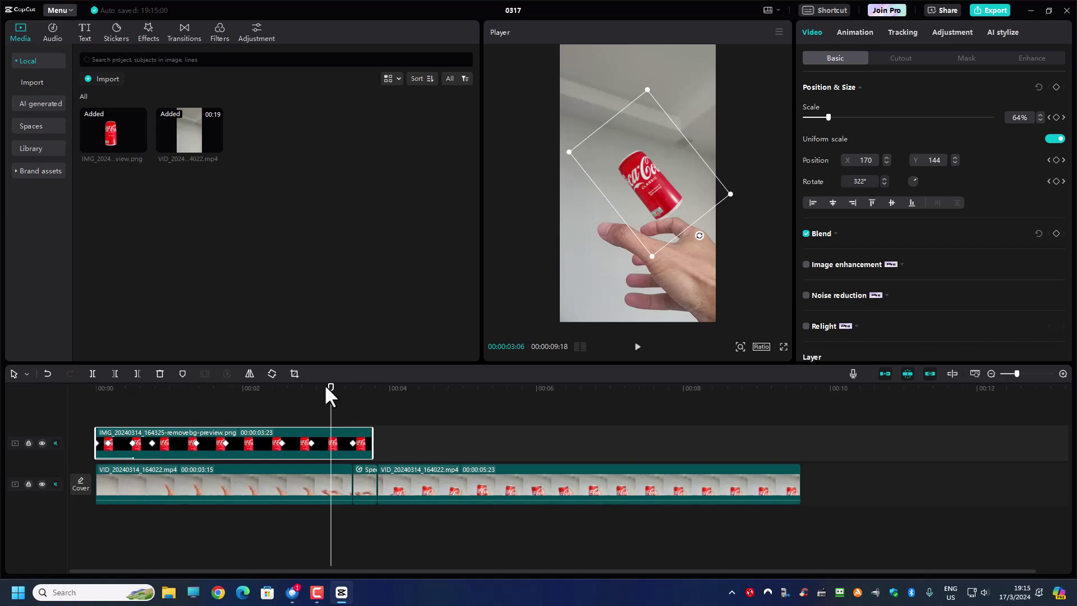
pyautogui.click(374, 399)
pyautogui.click(365, 398)
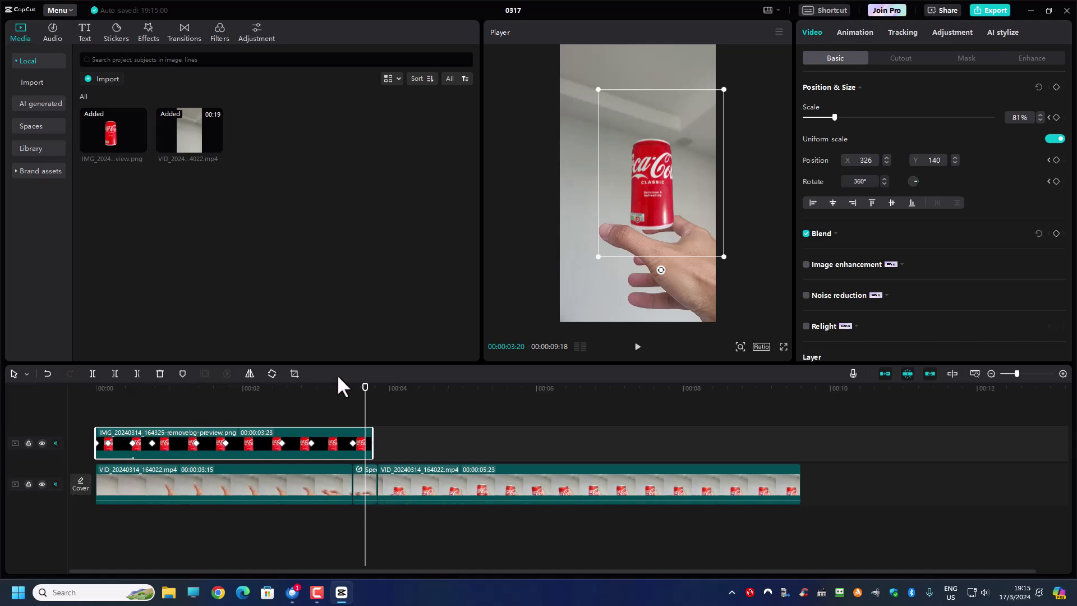
pyautogui.moveTo(365, 398); pyautogui.dragTo(335, 399)
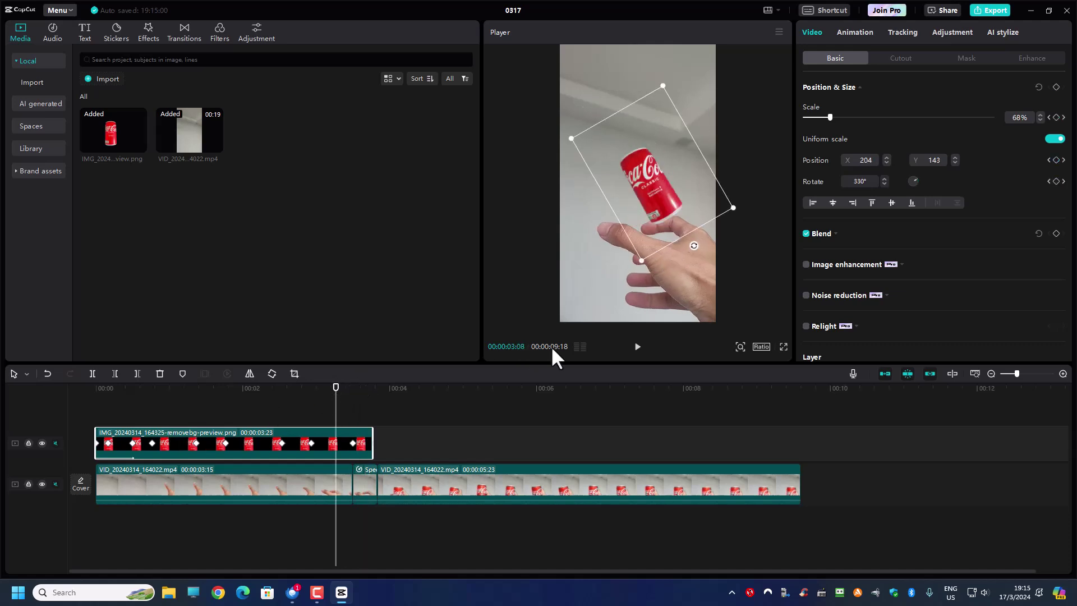
pyautogui.click(638, 346)
pyautogui.click(637, 346)
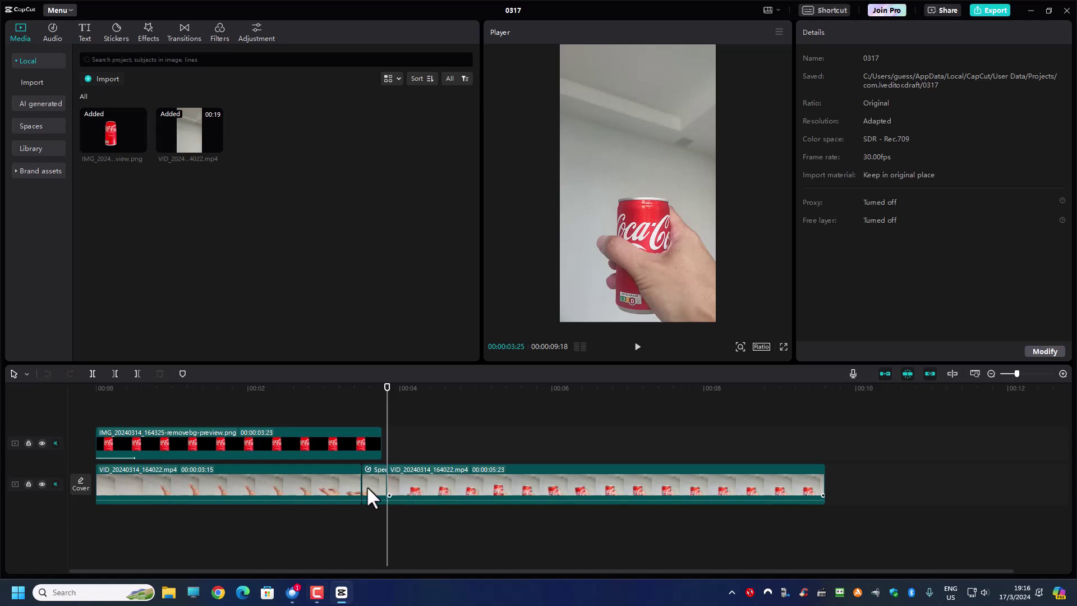
# - Apply the Swing entrance animation to the last hand video clip, where the real can is held
pyautogui.click(446, 483)
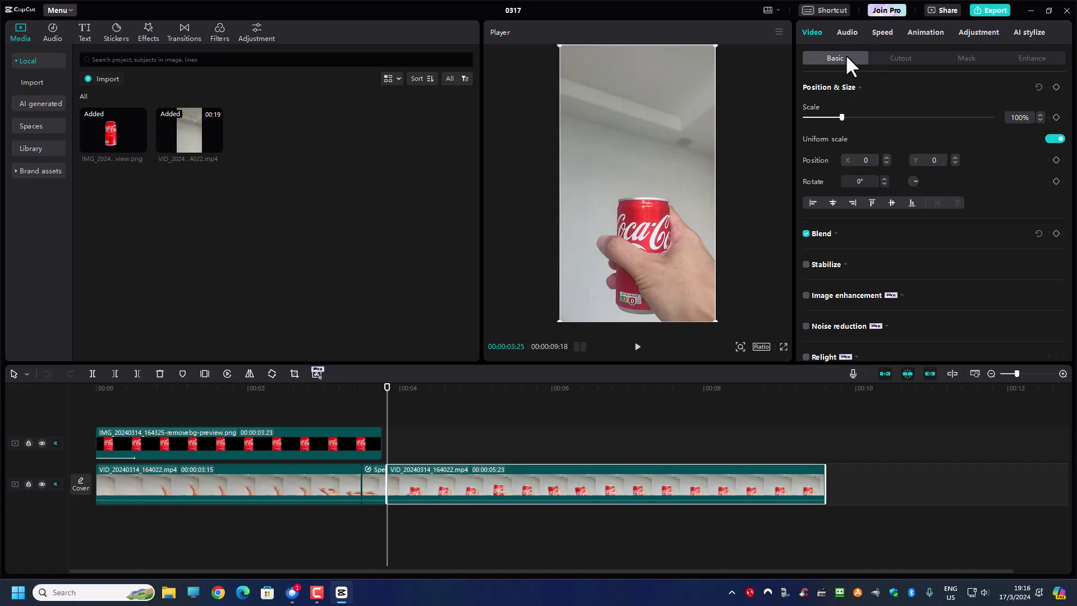
pyautogui.click(925, 32)
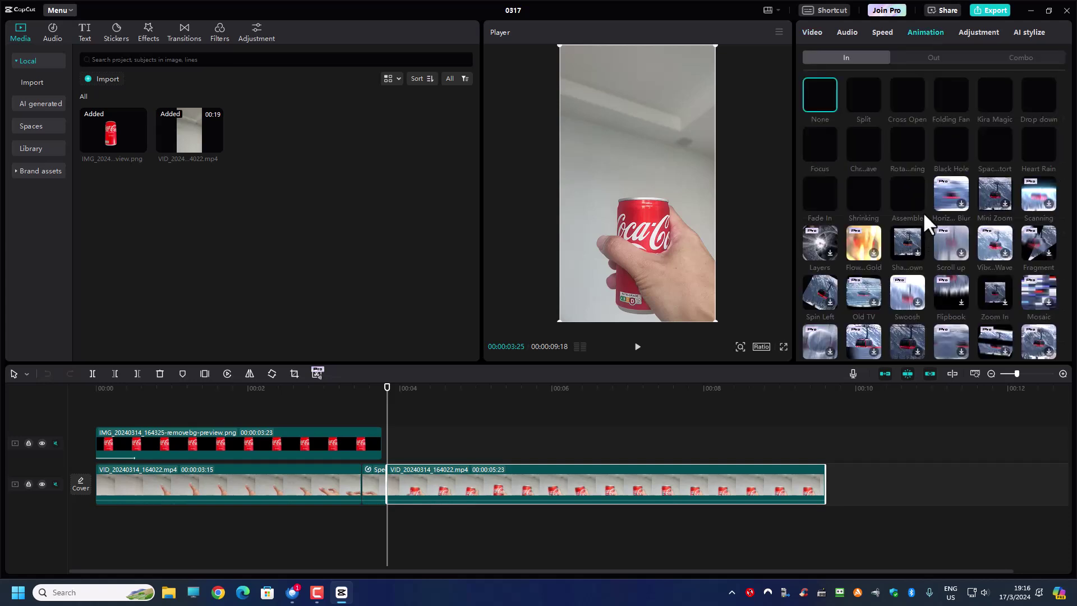
pyautogui.scroll(-1, 923, 211)
pyautogui.scroll(-3, 923, 211)
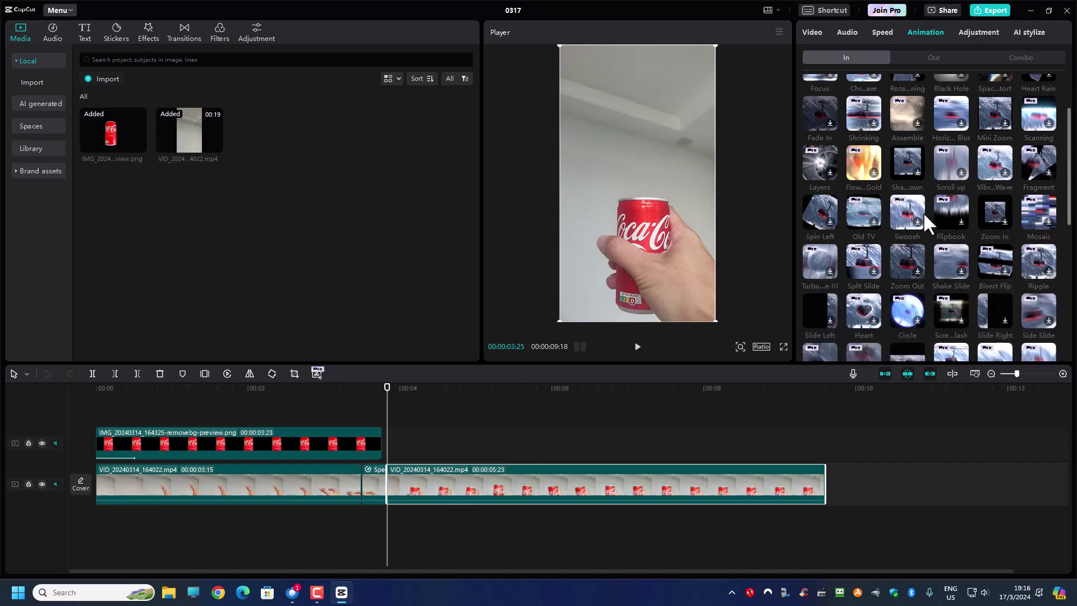
pyautogui.scroll(-1, 923, 211)
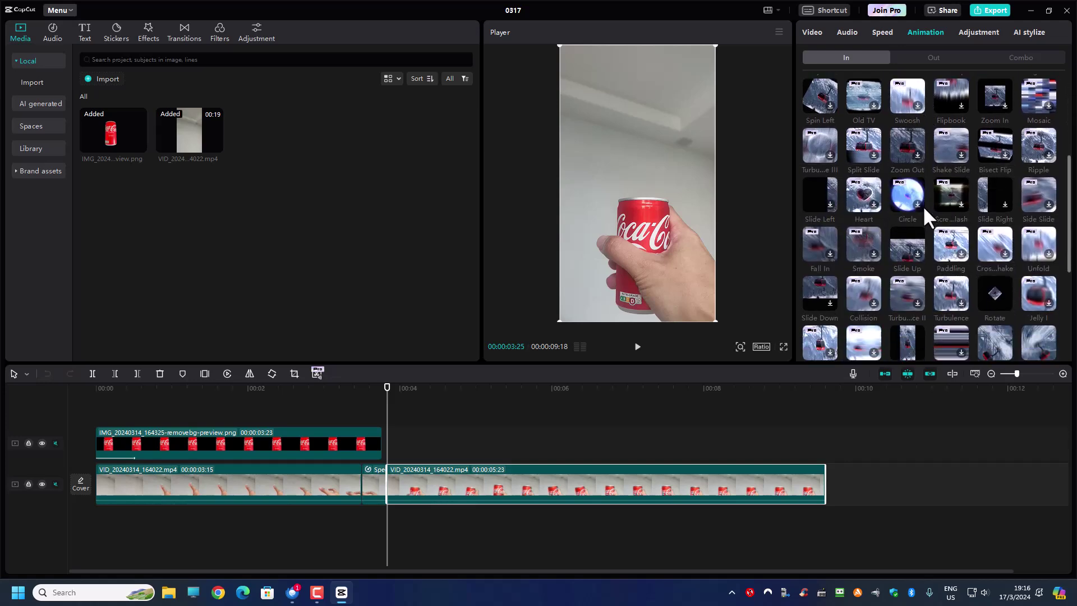
pyautogui.scroll(-1, 923, 206)
pyautogui.scroll(-1, 923, 206)
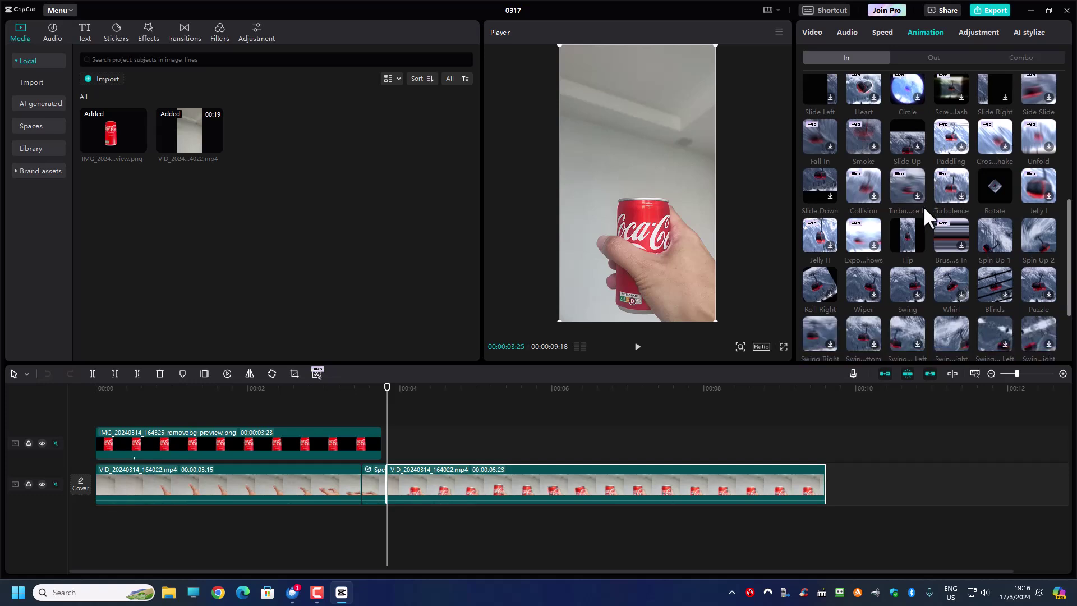
pyautogui.click(907, 270)
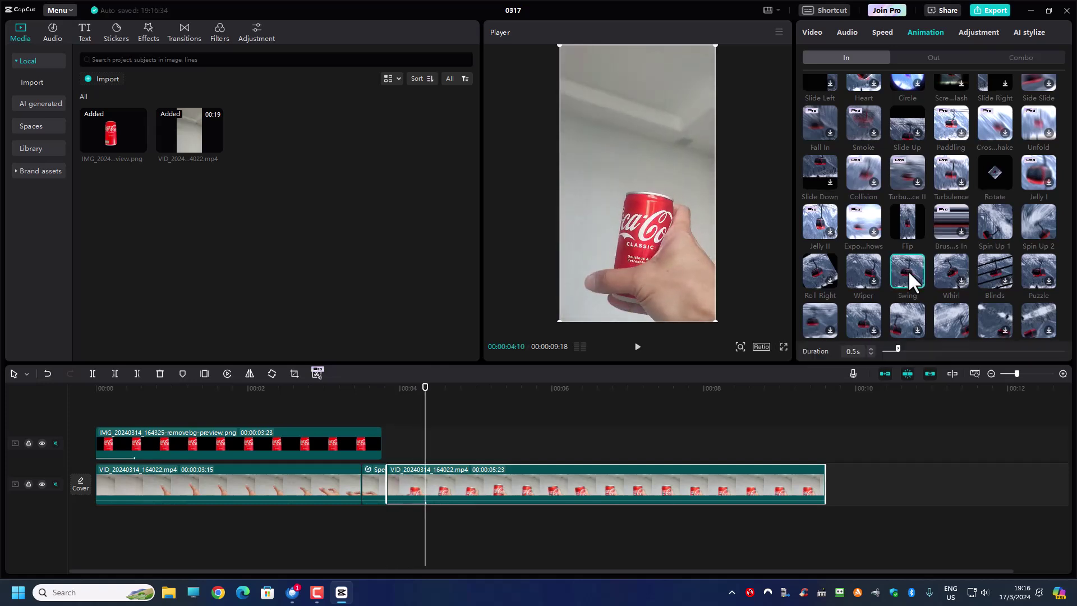
# - Play back the Swing animation from just before the catch, and play the whole video from the start
pyautogui.click(363, 390)
pyautogui.click(638, 346)
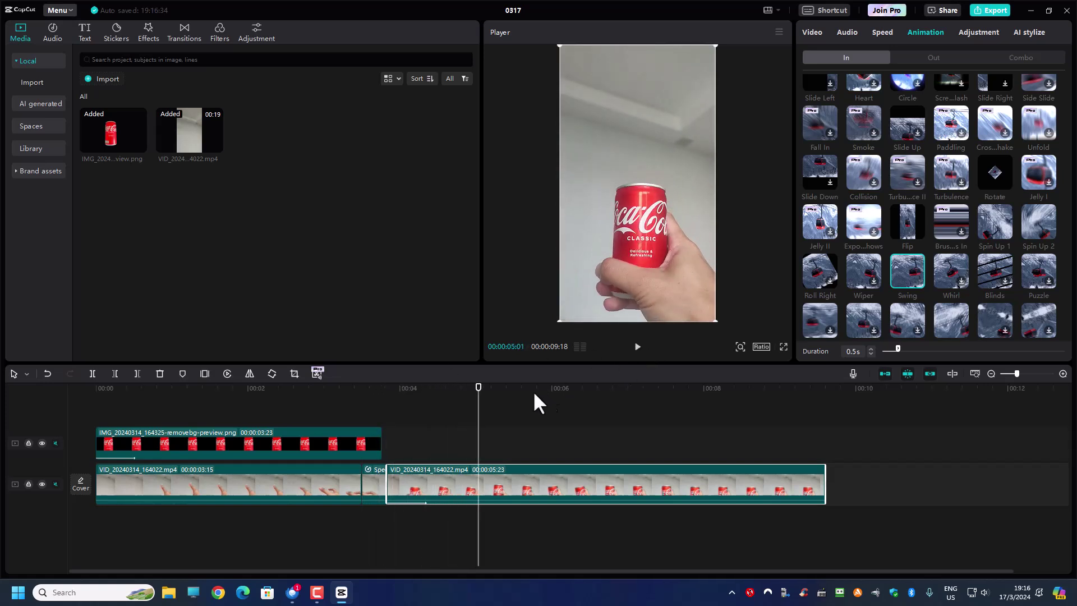
pyautogui.moveTo(480, 400); pyautogui.dragTo(62, 395)
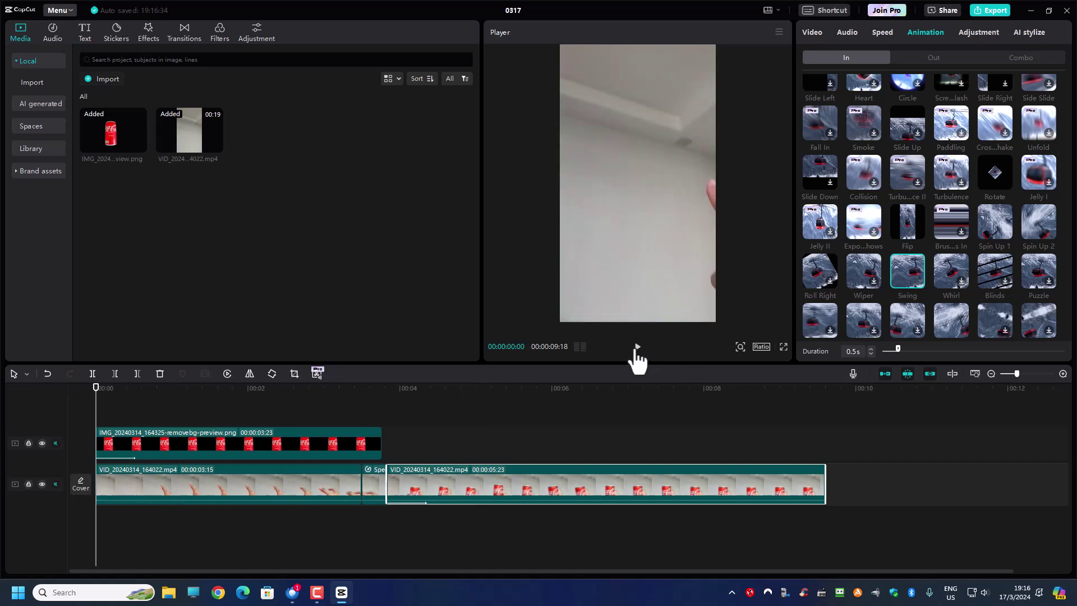
pyautogui.click(638, 346)
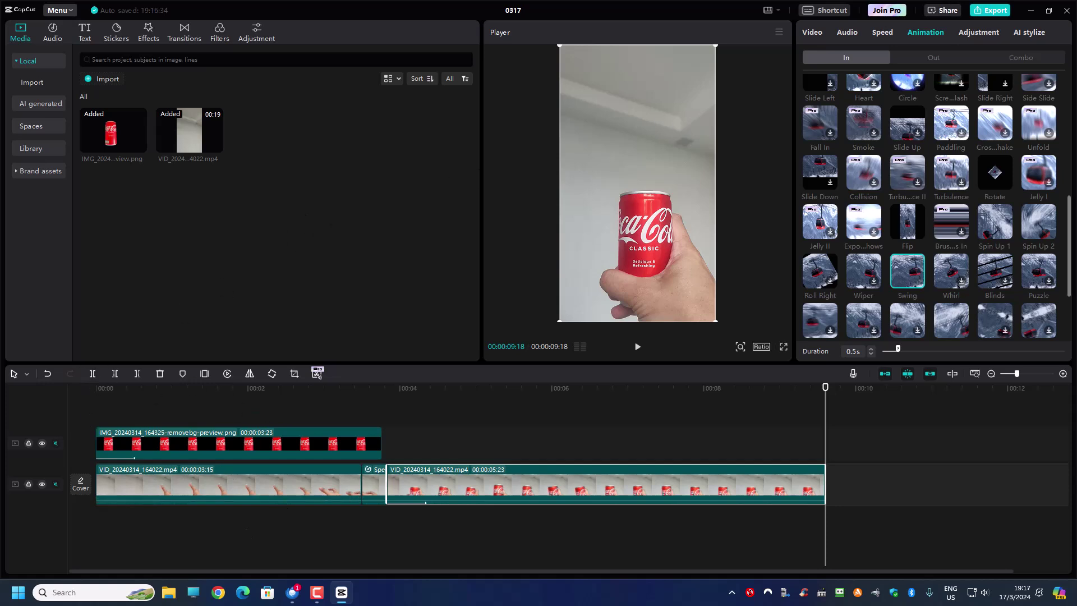
# - Play back the 0314 (1) project, close it and minimize the project window to return to the desktop
pyautogui.click(637, 347)
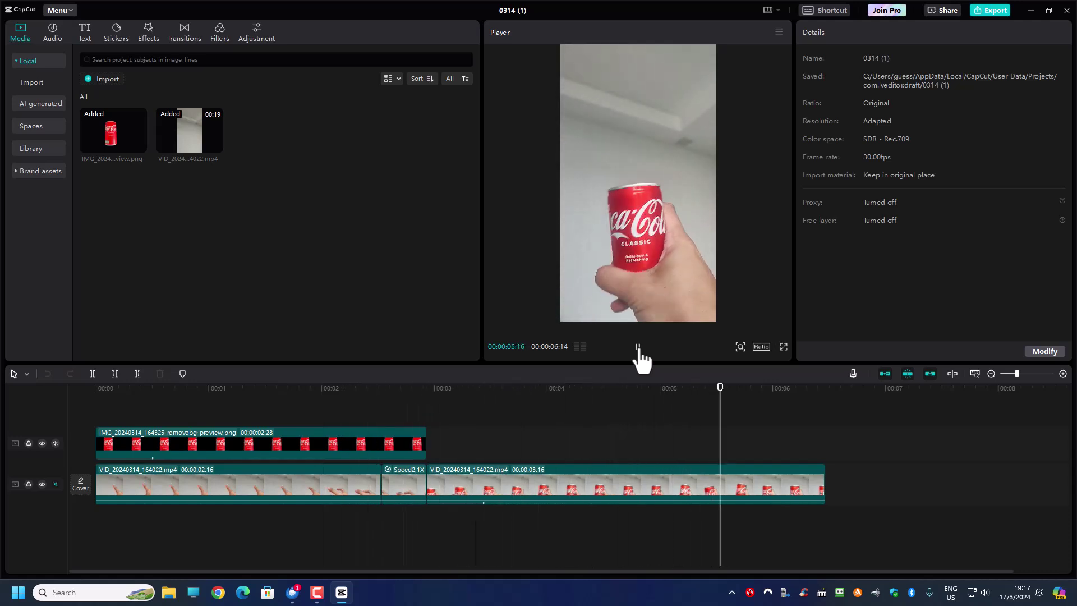
pyautogui.click(1066, 10)
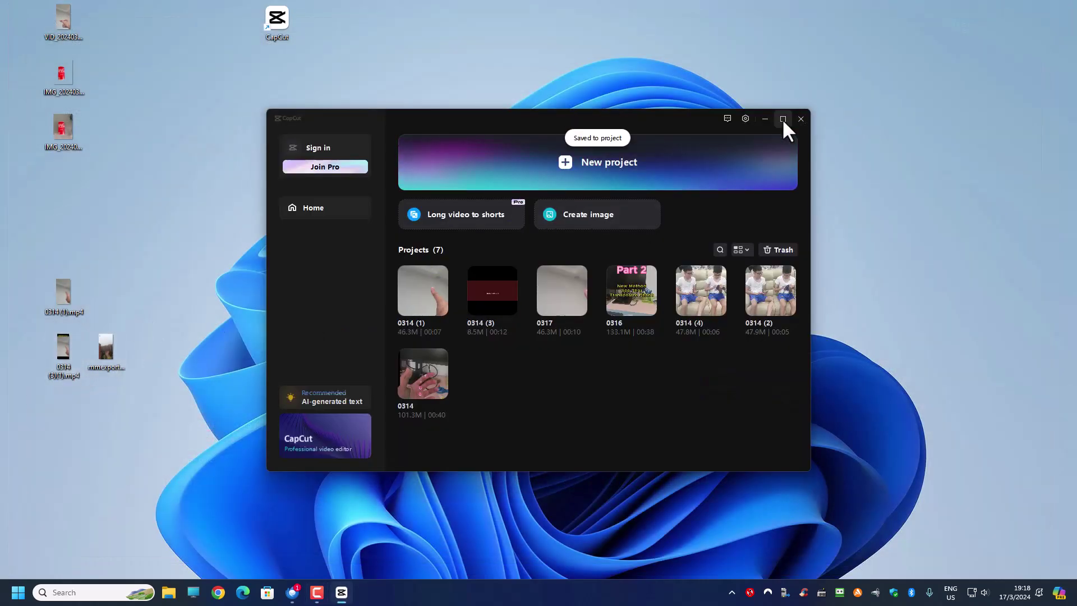
pyautogui.click(765, 119)
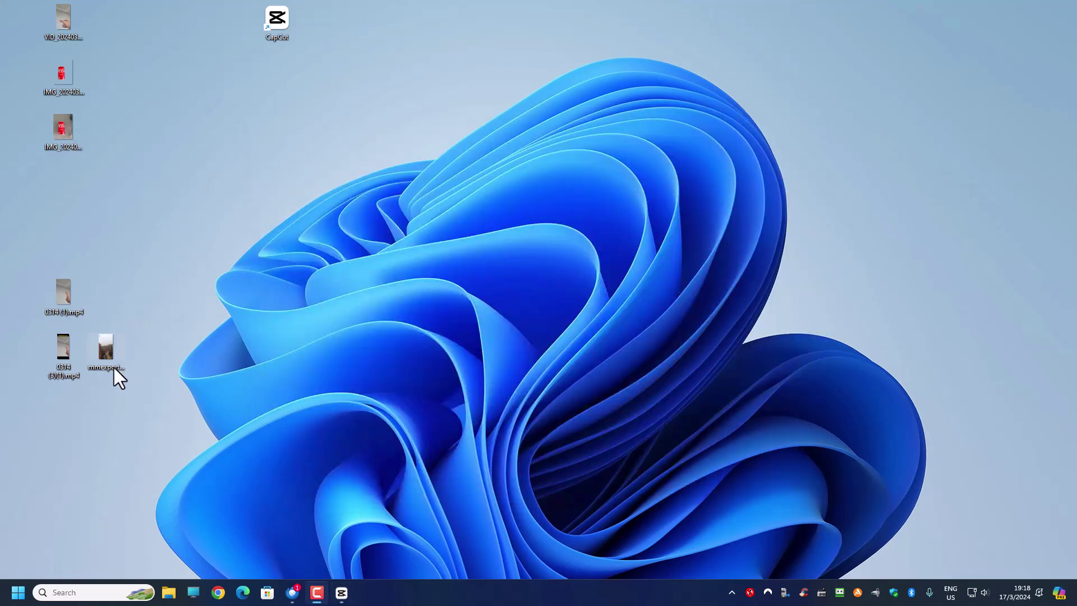
# - Play the desktop videos 0314 (1).mp4, VID_20240314_164022 and 0314 (3)(1).mp4 in Media Player, closing each before opening the next
pyautogui.doubleClick(62, 297)
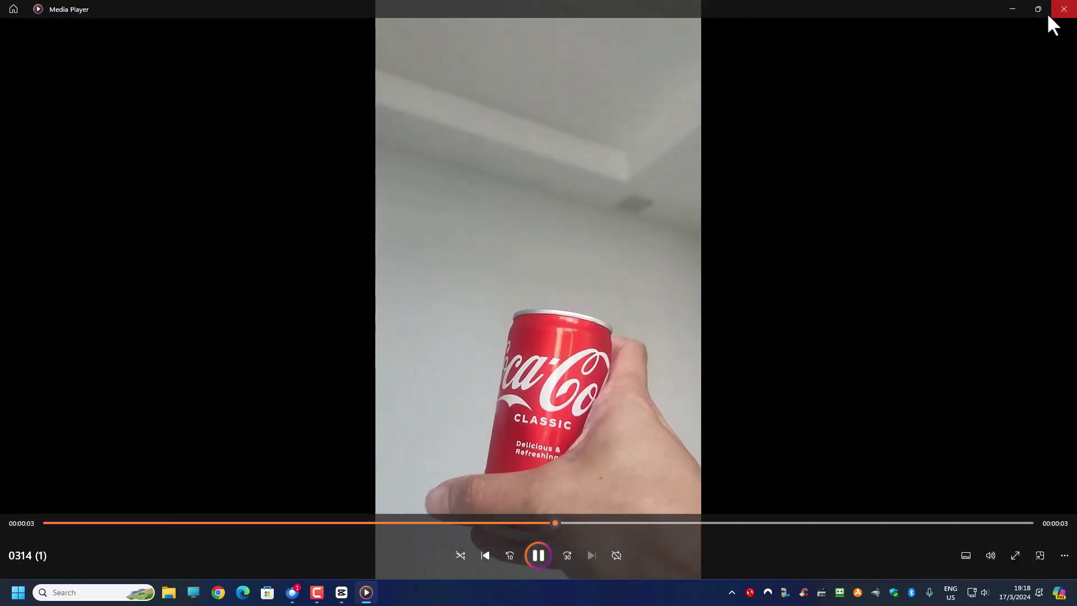
pyautogui.click(1064, 10)
pyautogui.doubleClick(59, 19)
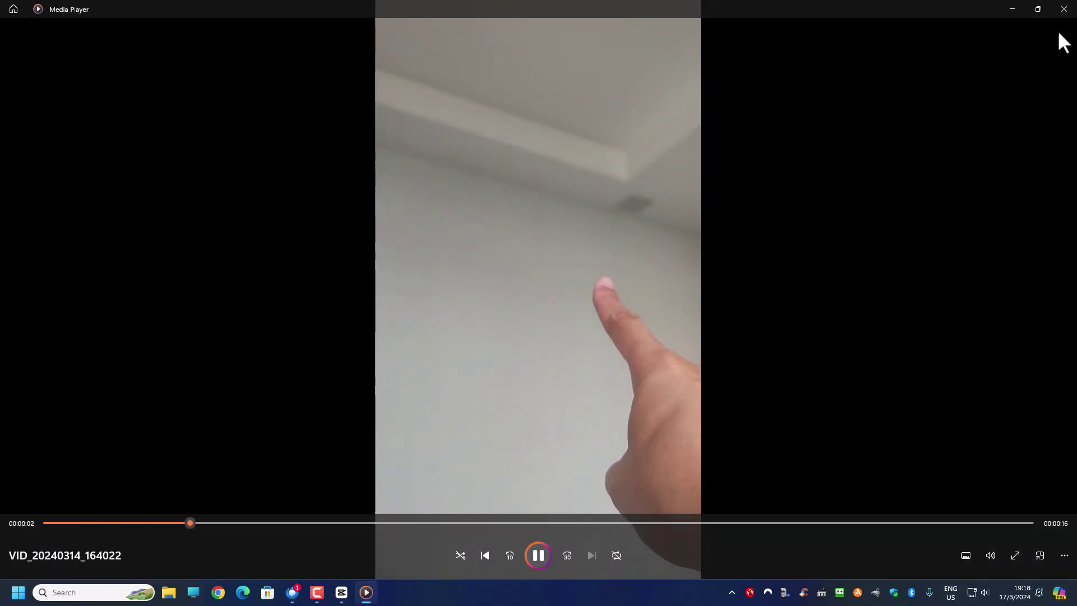
pyautogui.click(1064, 9)
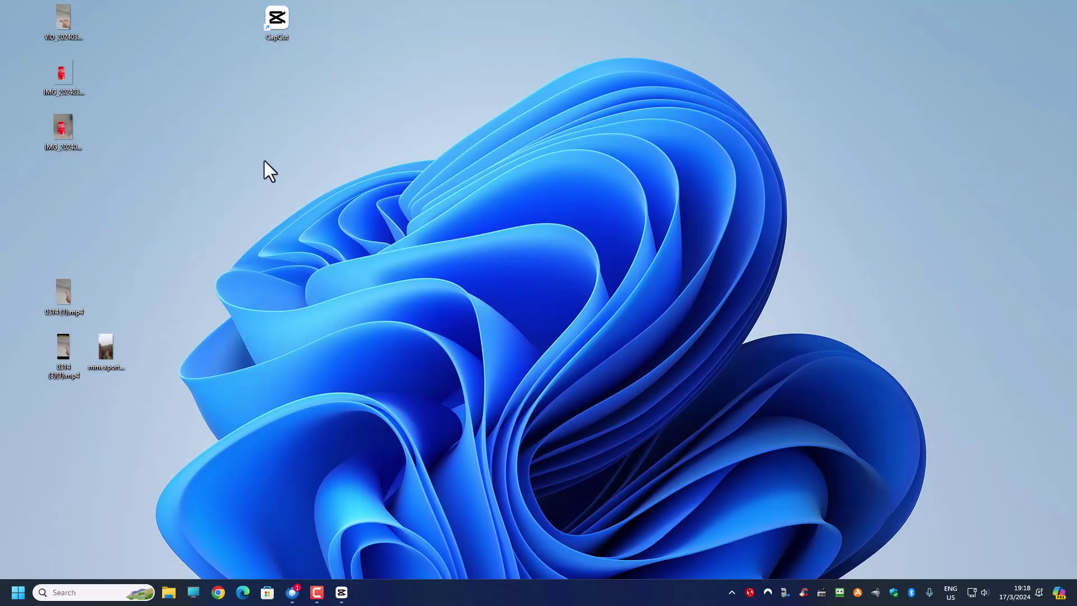
pyautogui.doubleClick(59, 354)
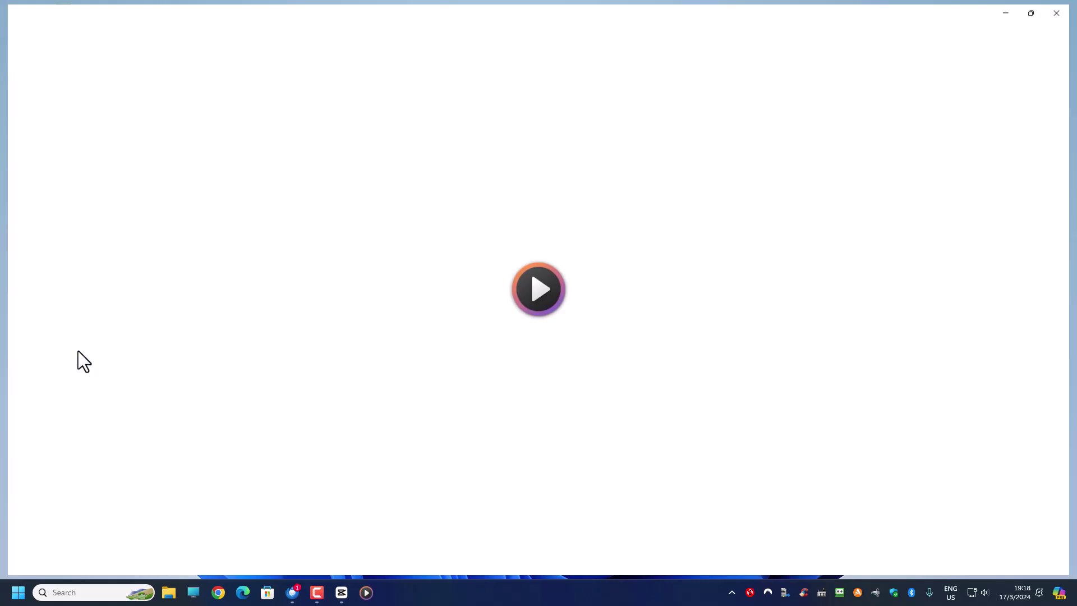